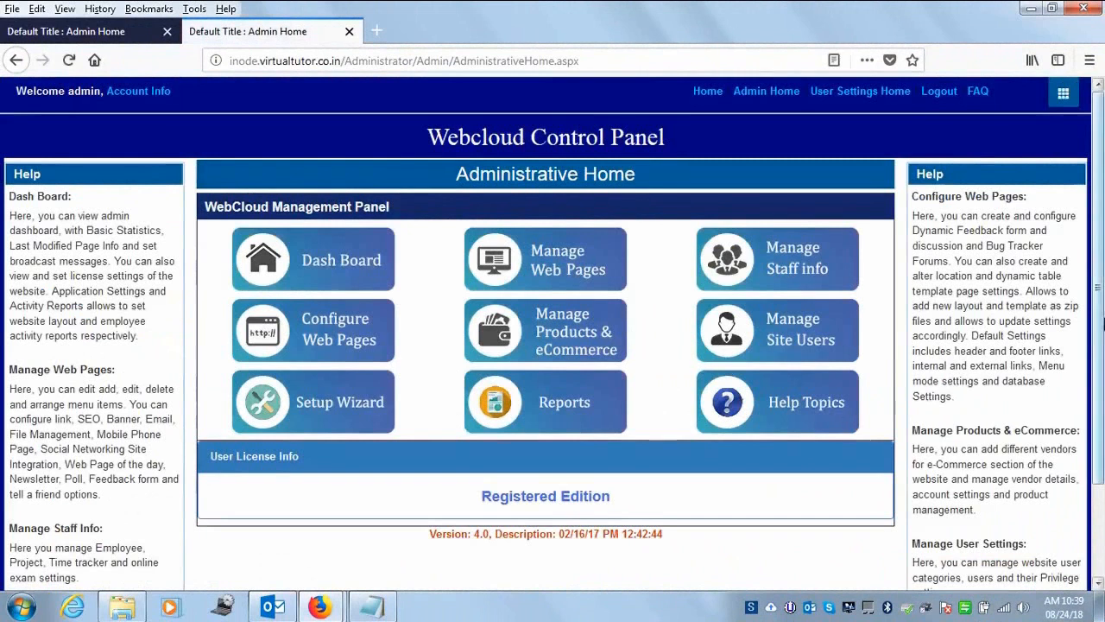
- Expand Configure Web Pages on the Admin Home and launch the Setup Wizard
scroll(1101, 285, "down", 2)
scroll(1101, 298, "up", 2)
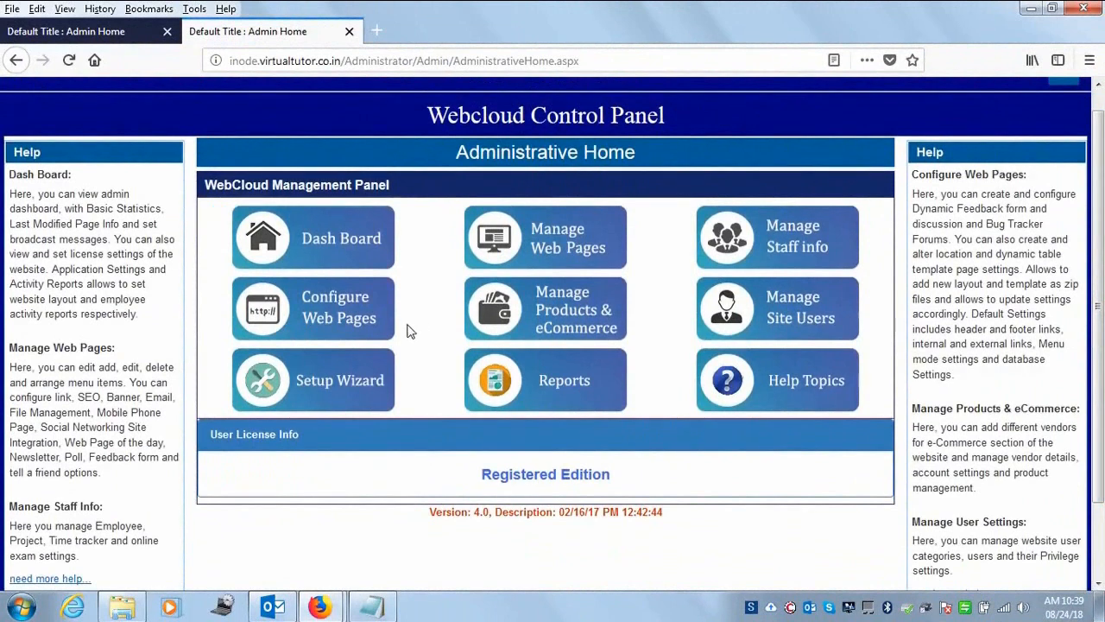
left_click(345, 310)
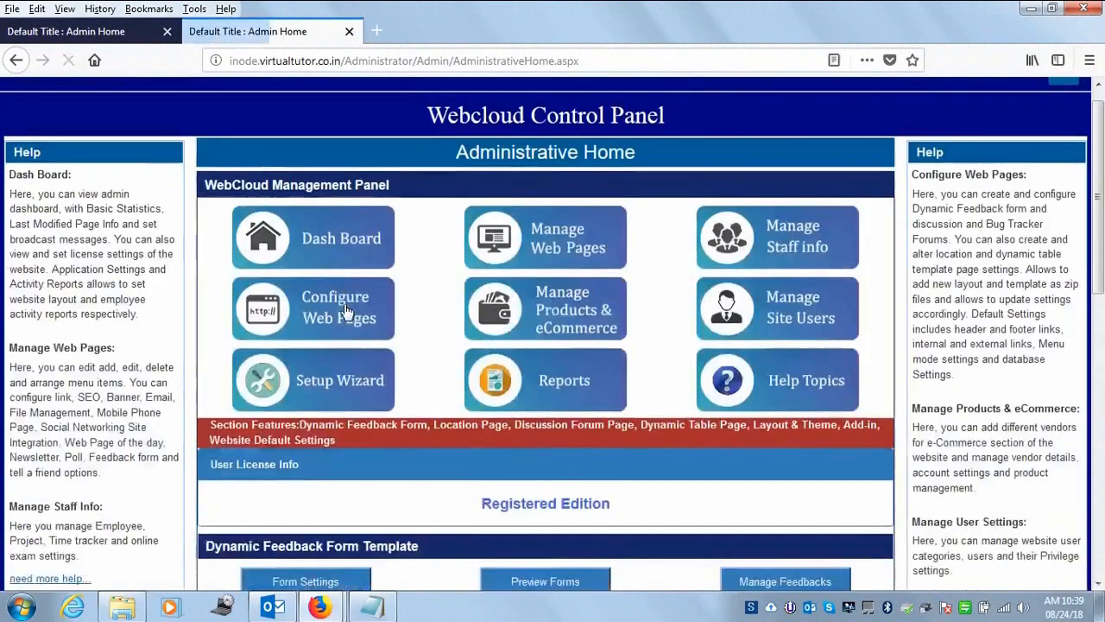
scroll(1101, 460, "down", 5)
left_click_drag(1103, 460, 1092, 17)
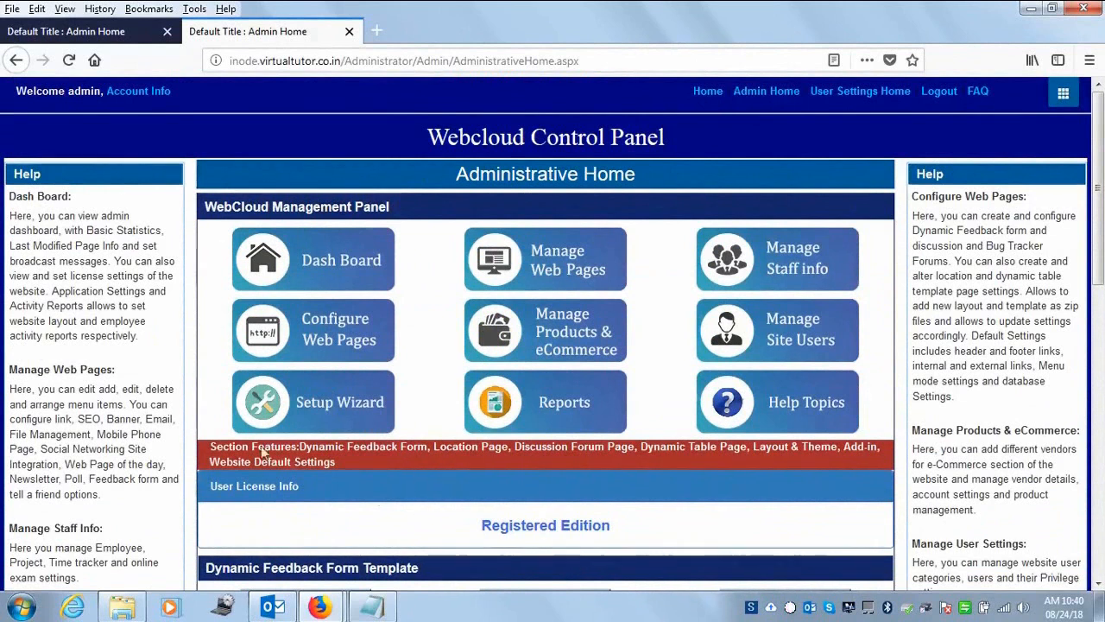
left_click(356, 412)
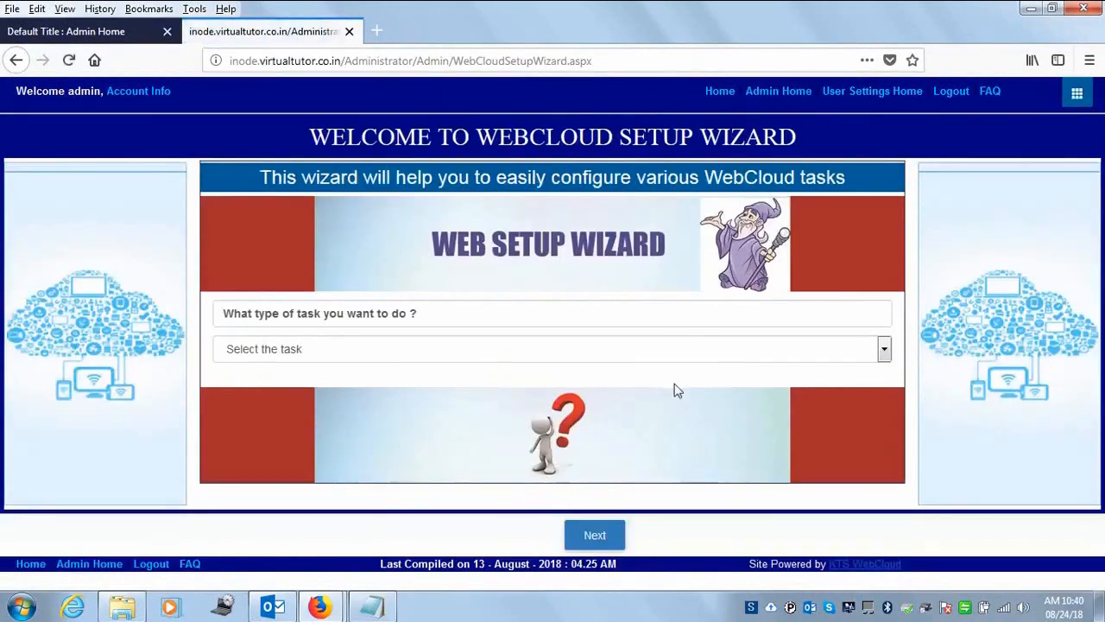
- Choose the 'I want to setup an Online Exam Management System.' task from the task list
left_click(885, 350)
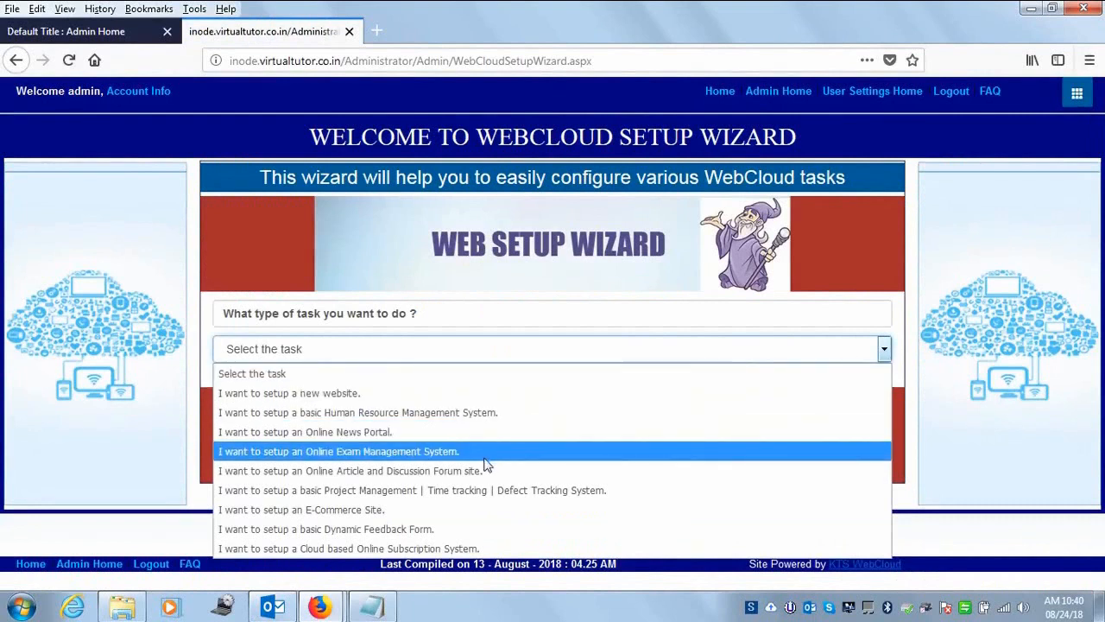
left_click(408, 451)
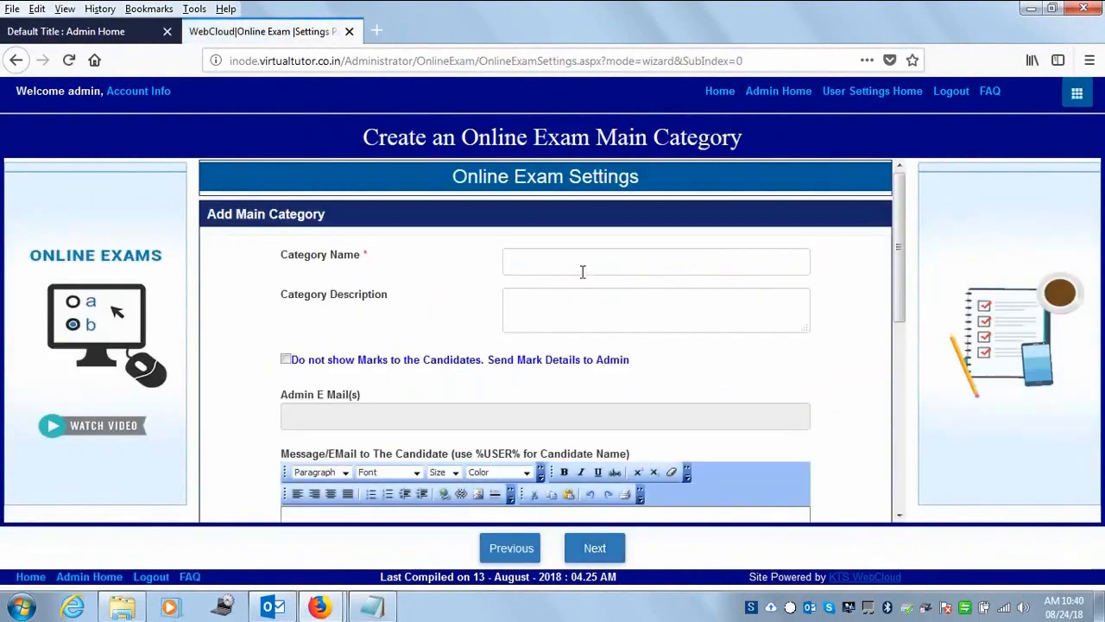
- Replace the category name with 'Online Aptitude Exam'
left_click(621, 272)
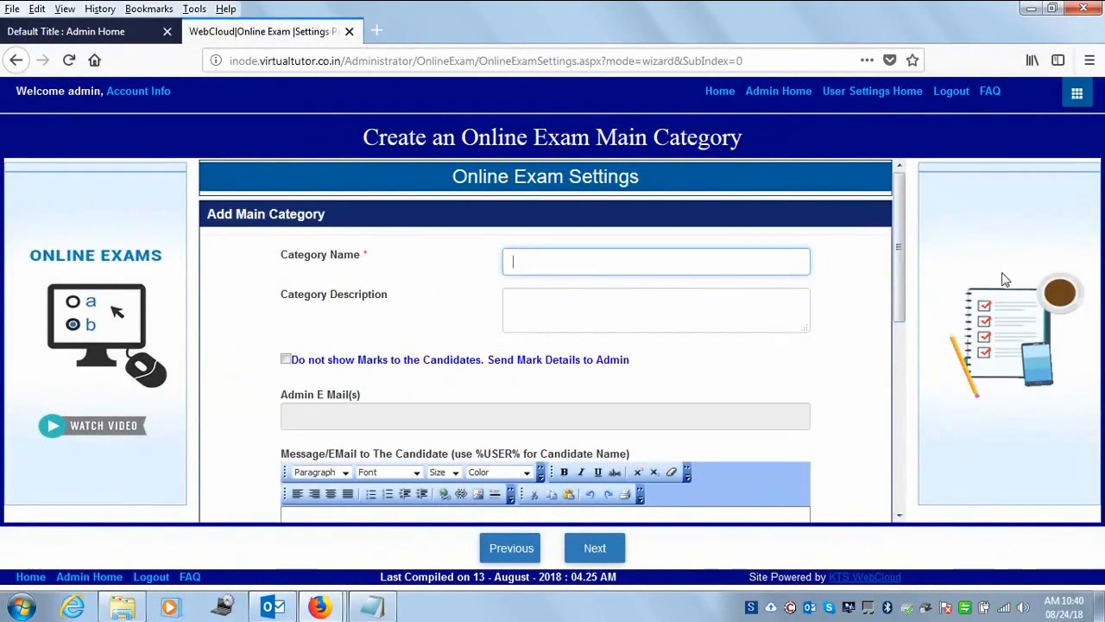
left_click_drag(897, 259, 872, 208)
type("est Catego")
key("Home")
key("shift+Right")
key("shift+Right")
key("shift+Right")
key("shift+Right")
key("shift+Right")
key("shift+Right")
key("shift+Right")
key("shift+Right")
key("shift+Right")
key("shift+Right")
key("shift+Right")
key("shift+Right")
key("shift+Right")
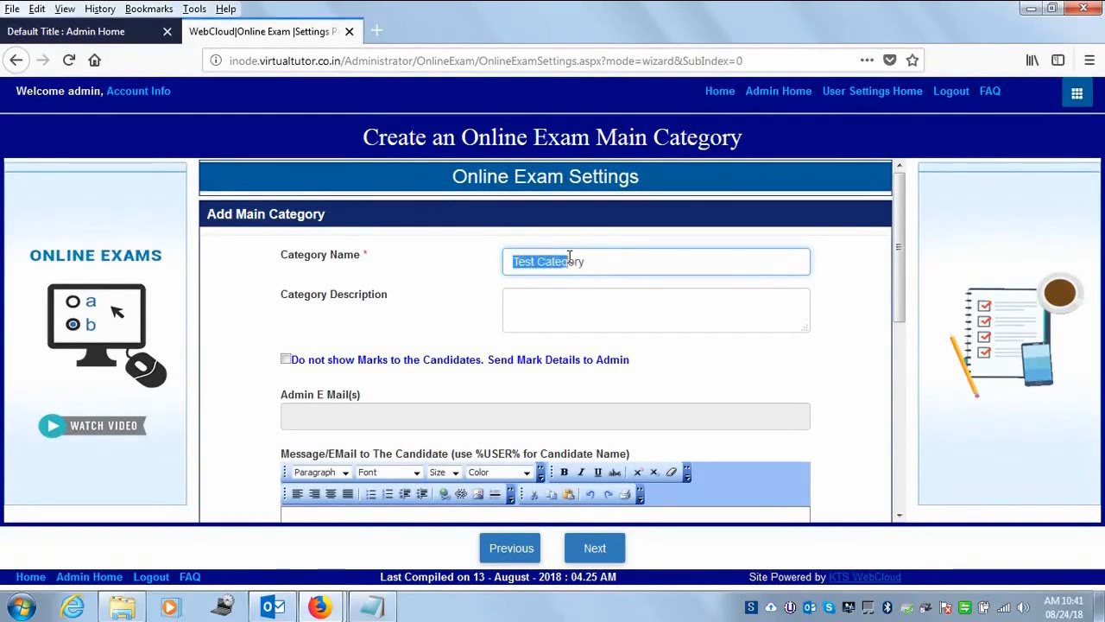
type("Online Apti")
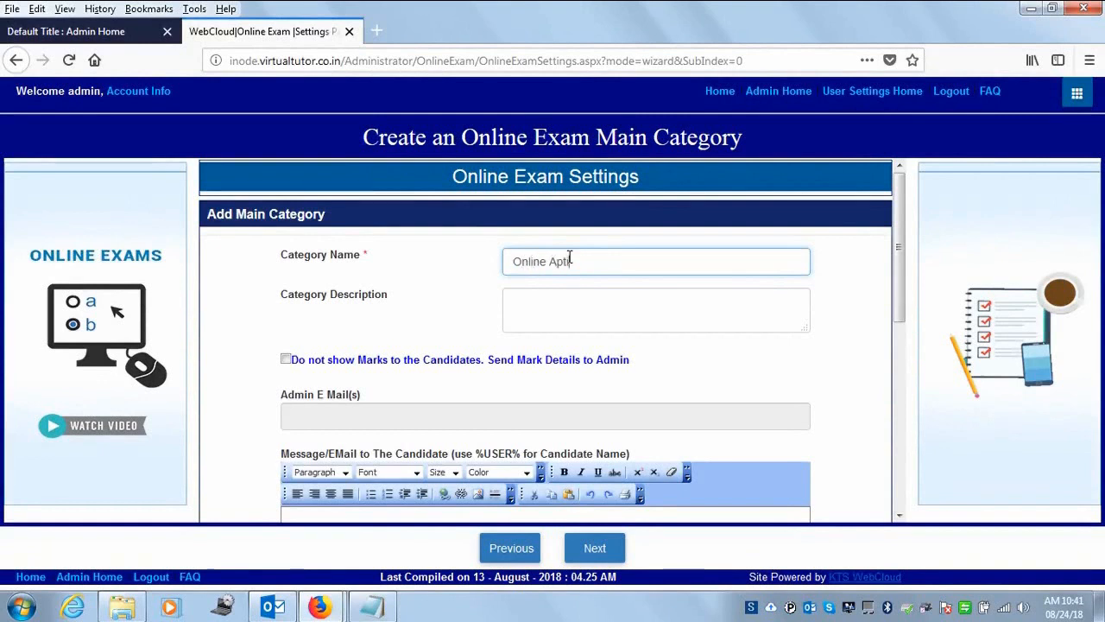
type("tude Exam")
- Copy 'Online Aptitude Exam' into the Category Description field
left_click_drag(666, 265, 162, 247)
key("ctrl+c")
left_click(612, 313)
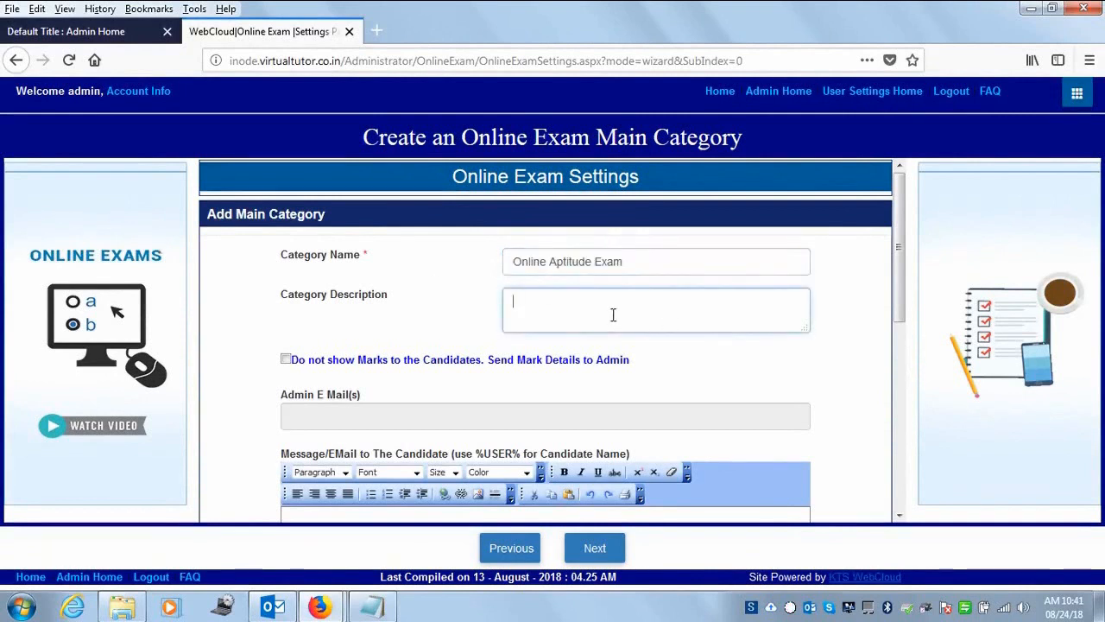
key("ctrl+v")
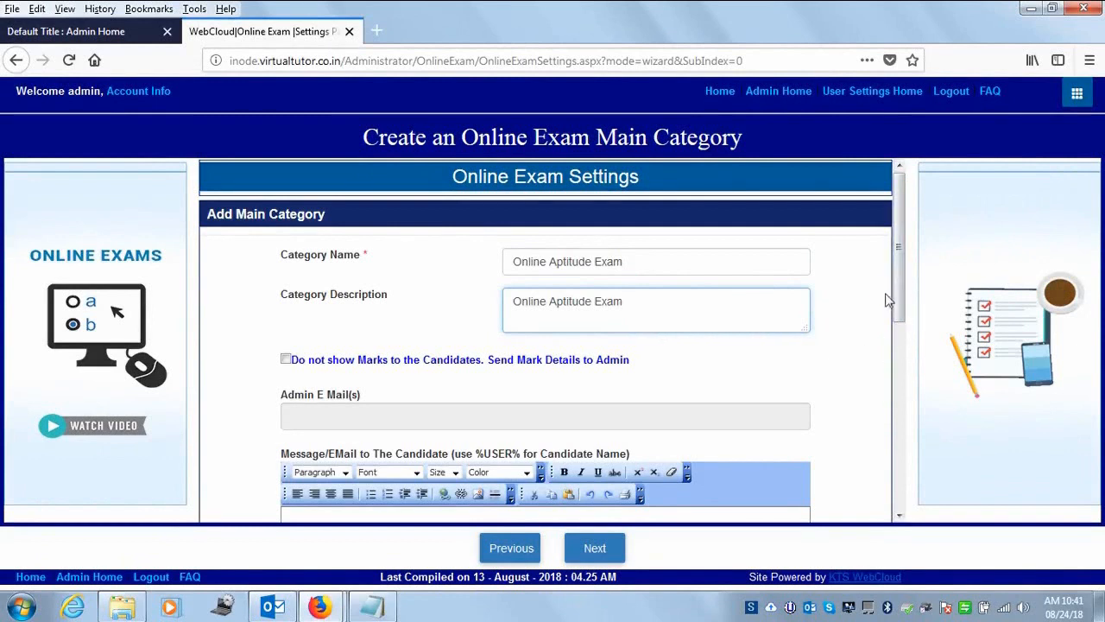
left_click_drag(904, 237, 906, 269)
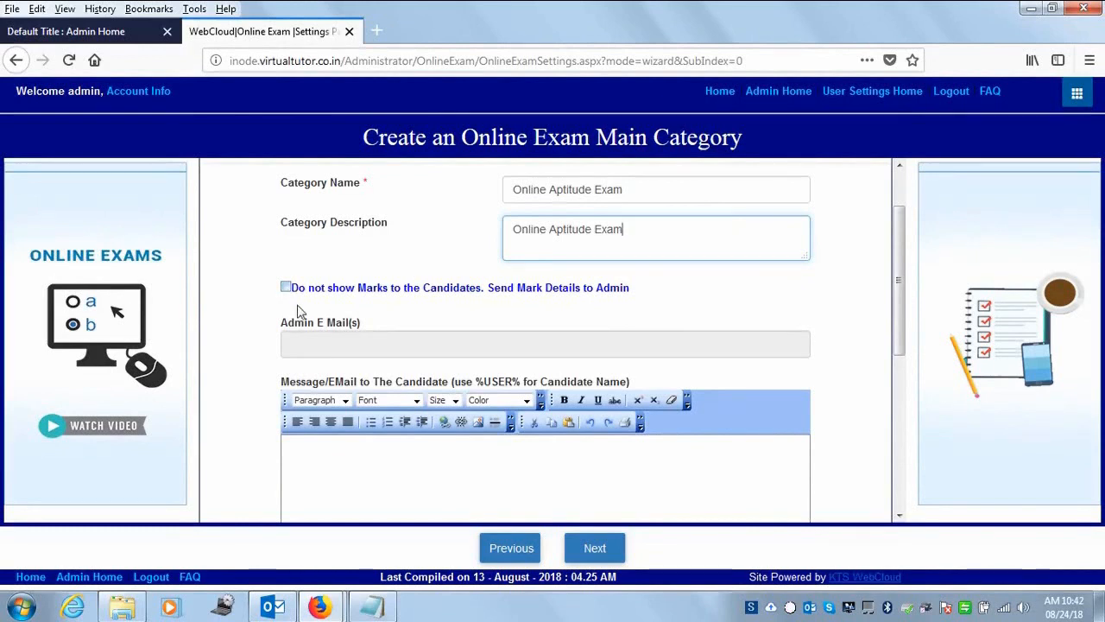
- Tick 'Do not show Marks to the Candidates' and enter the administrator's e-mail address
left_click(286, 288)
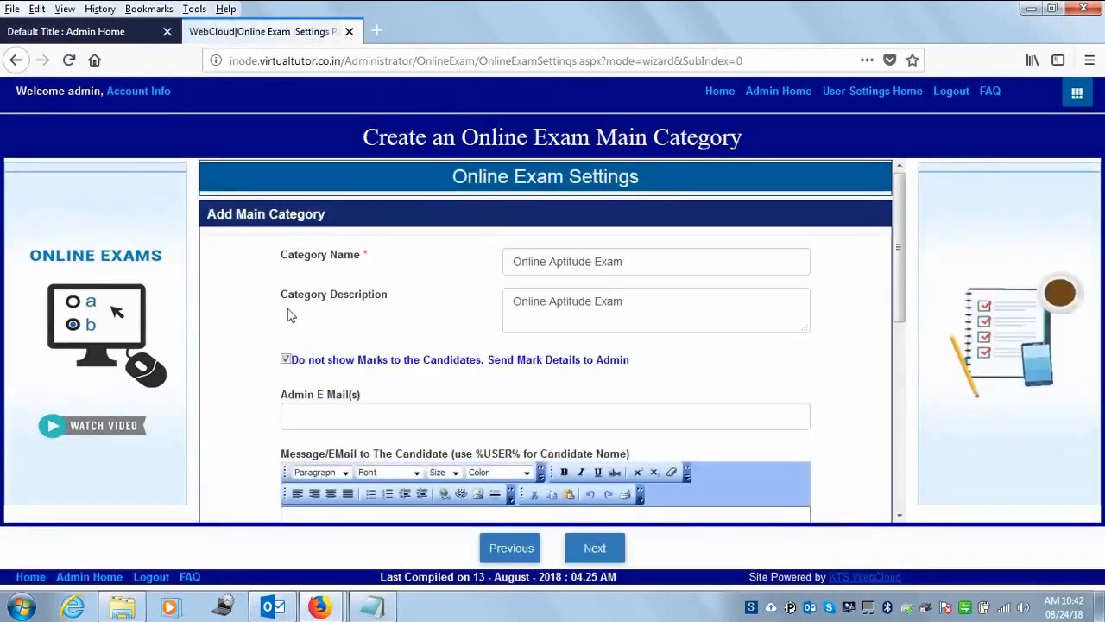
left_click(314, 414)
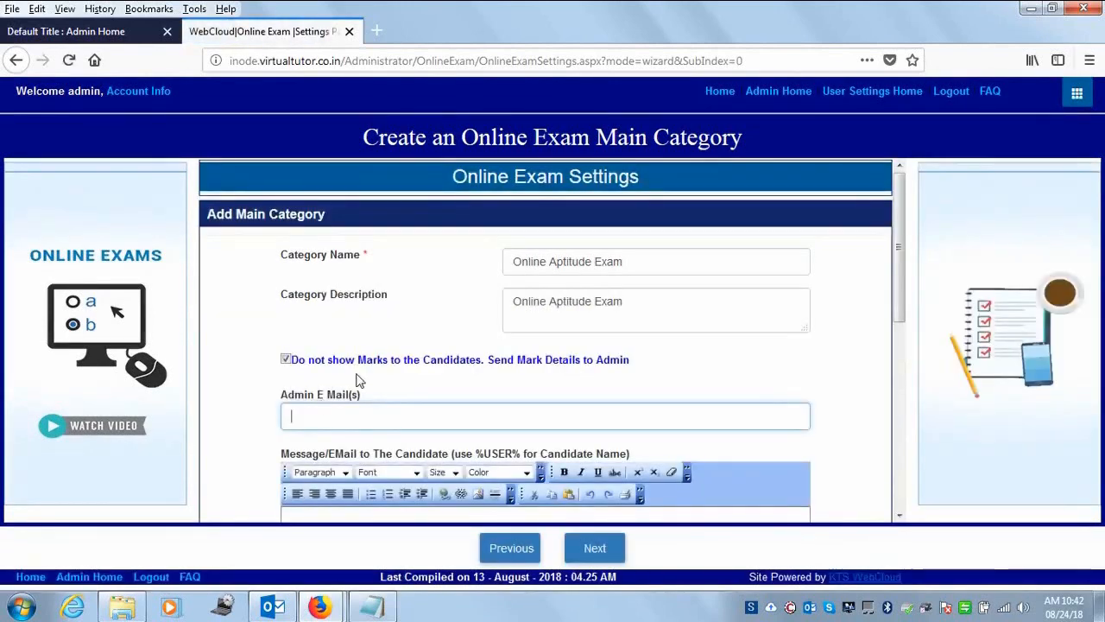
left_click_drag(898, 268, 893, 240)
left_click(301, 412)
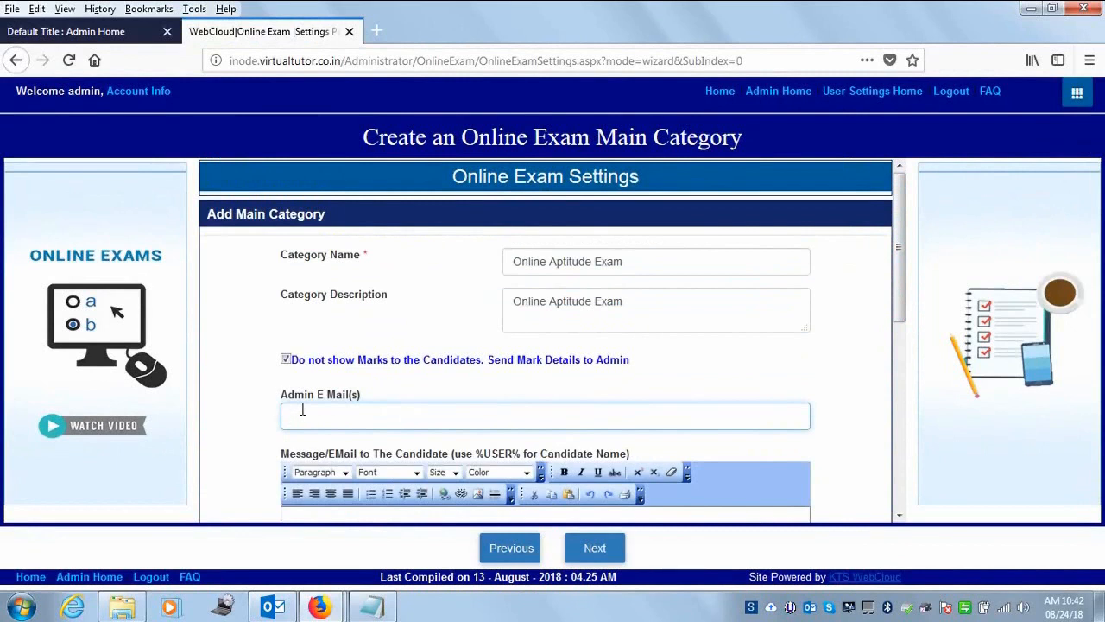
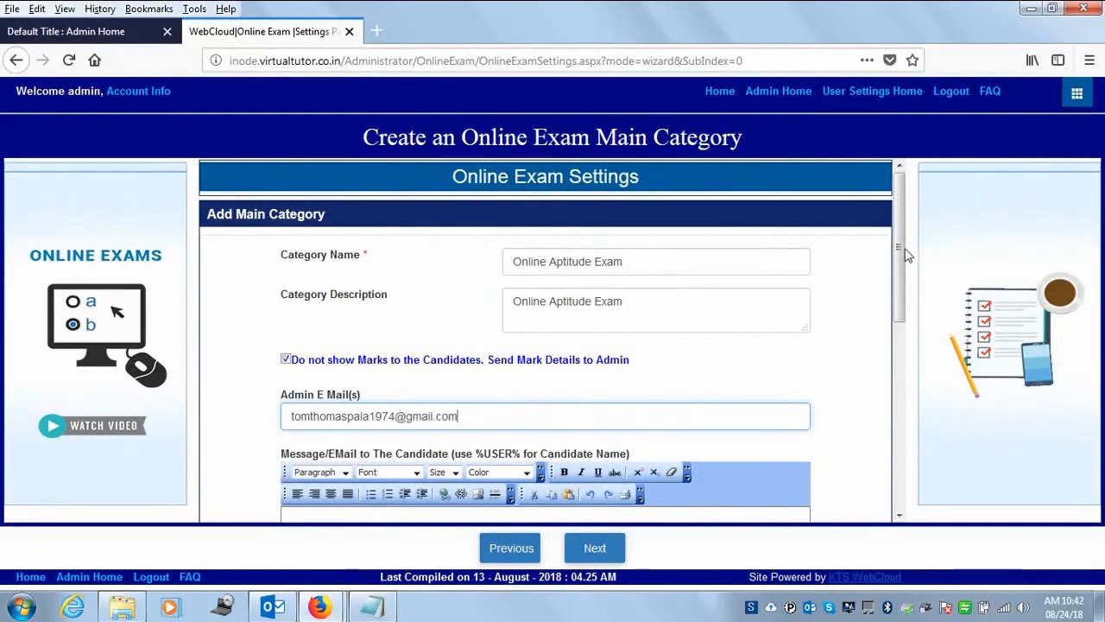
scroll(896, 326, "down", 3)
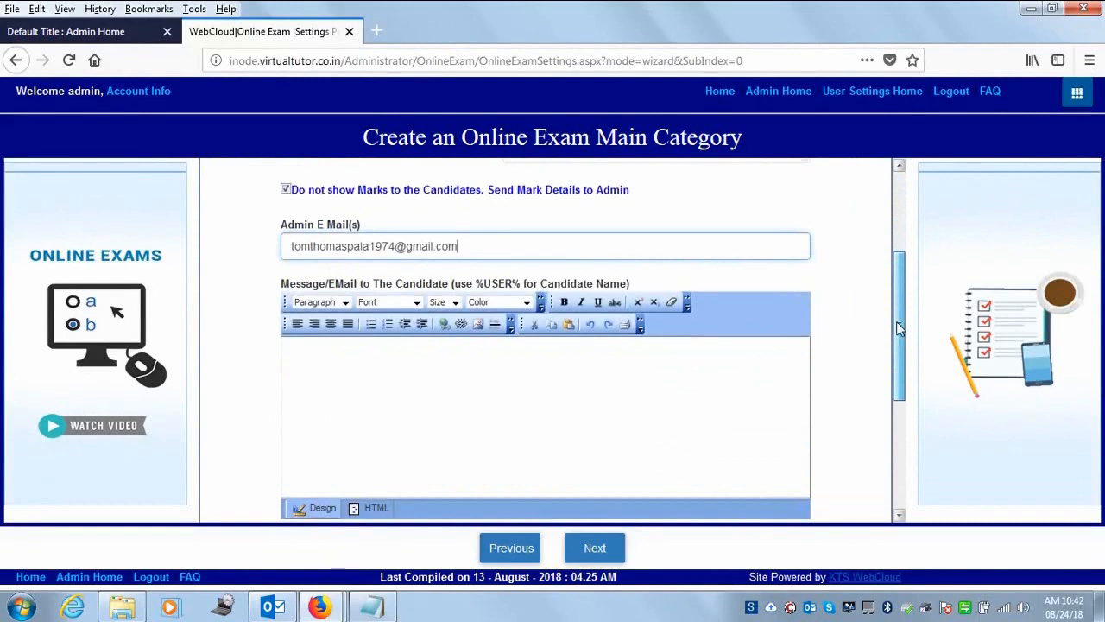
- Start the candidate message with 'Dear %USER%', copying the placeholder from its label
left_click_drag(898, 322, 900, 332)
left_click(468, 378)
type("Dear")
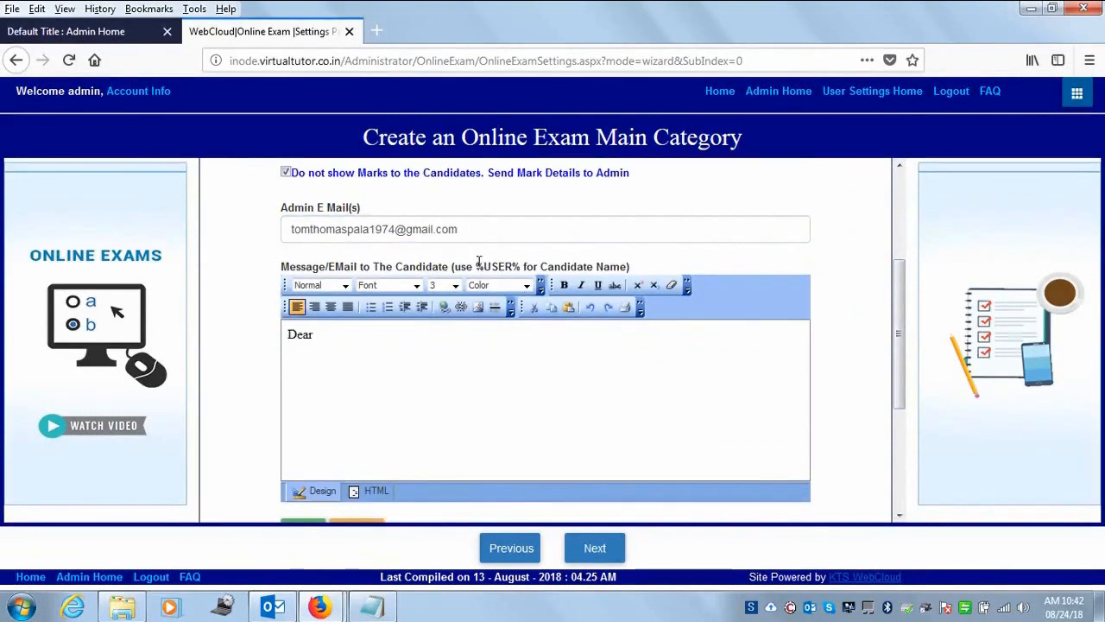
left_click_drag(474, 266, 523, 266)
key("ctrl+c")
left_click(345, 341)
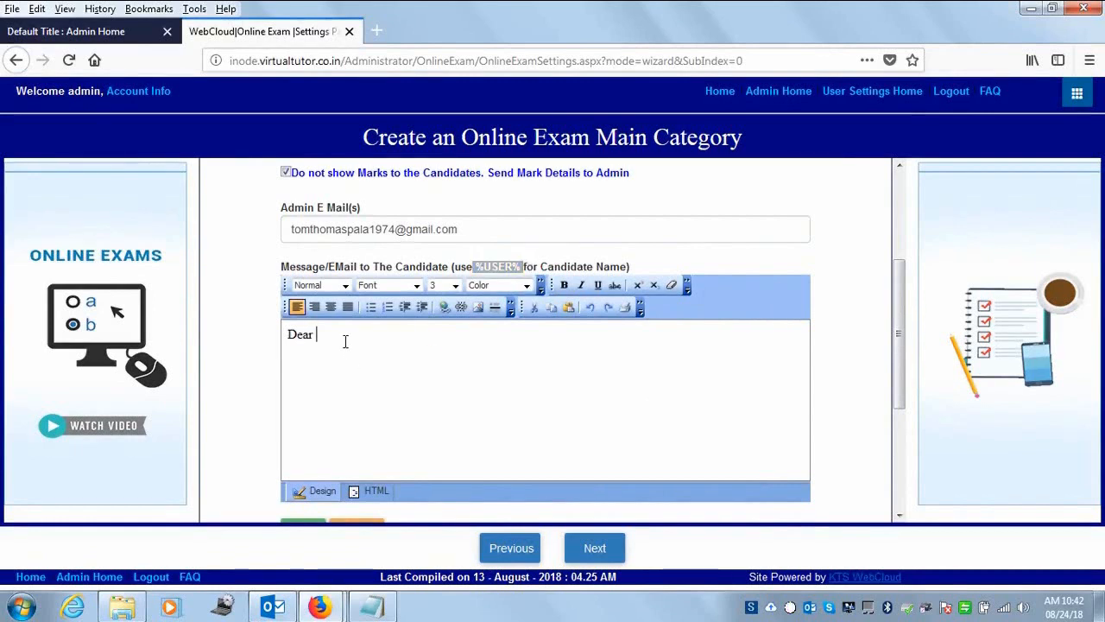
key("ctrl+v")
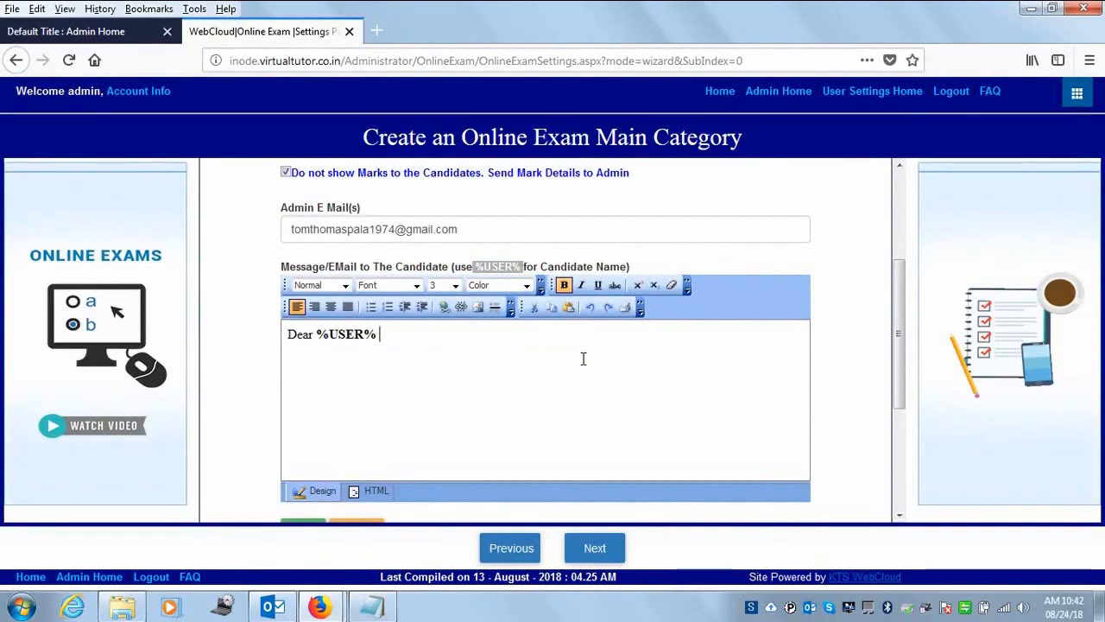
- Add a new line 'Thank you for your interest.', correcting the mistyped words
key("Return")
type("Thank you f")
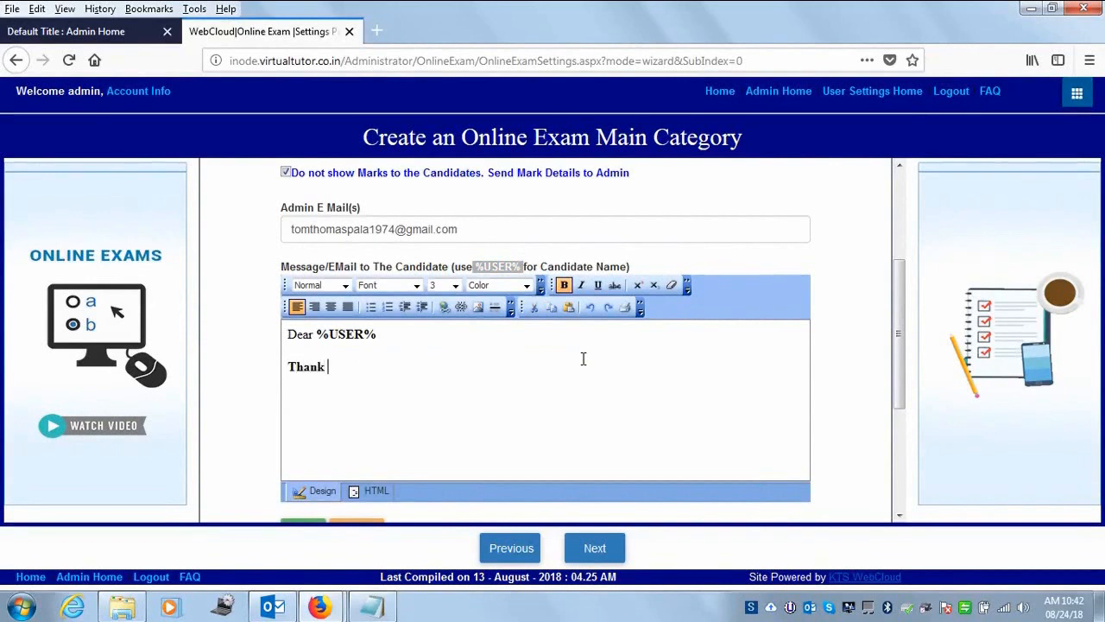
type("or")
type("apparing")
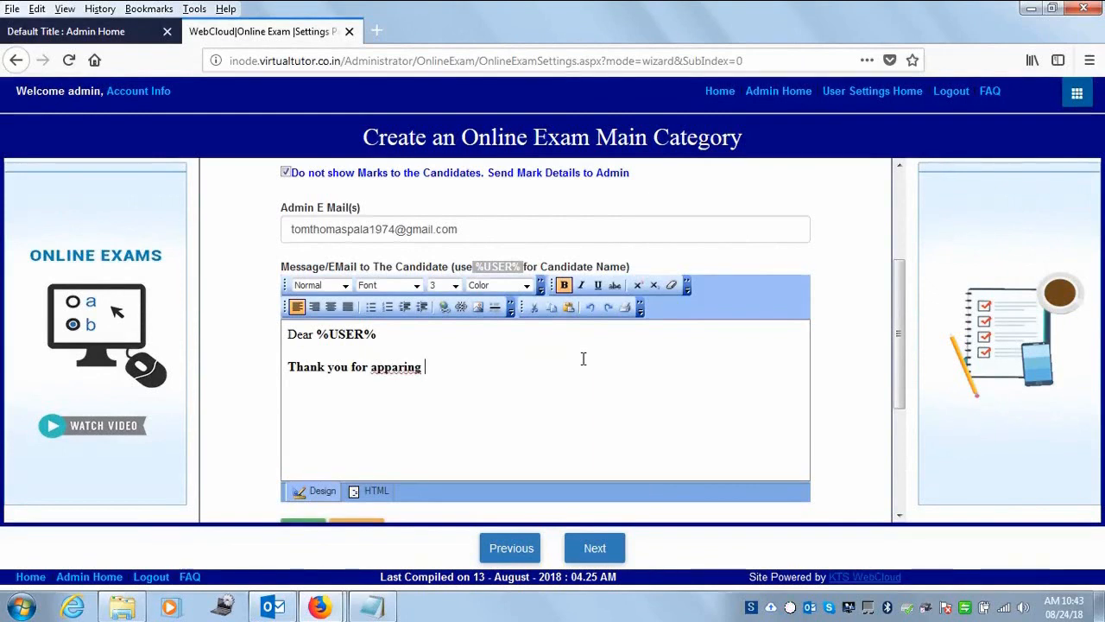
key("BackSpace")
key("BackSpace")
key("BackSpace")
key("BackSpace")
key("BackSpace")
key("BackSpace")
key("BackSpace")
key("BackSpace")
key("BackSpace")
type("submiting the")
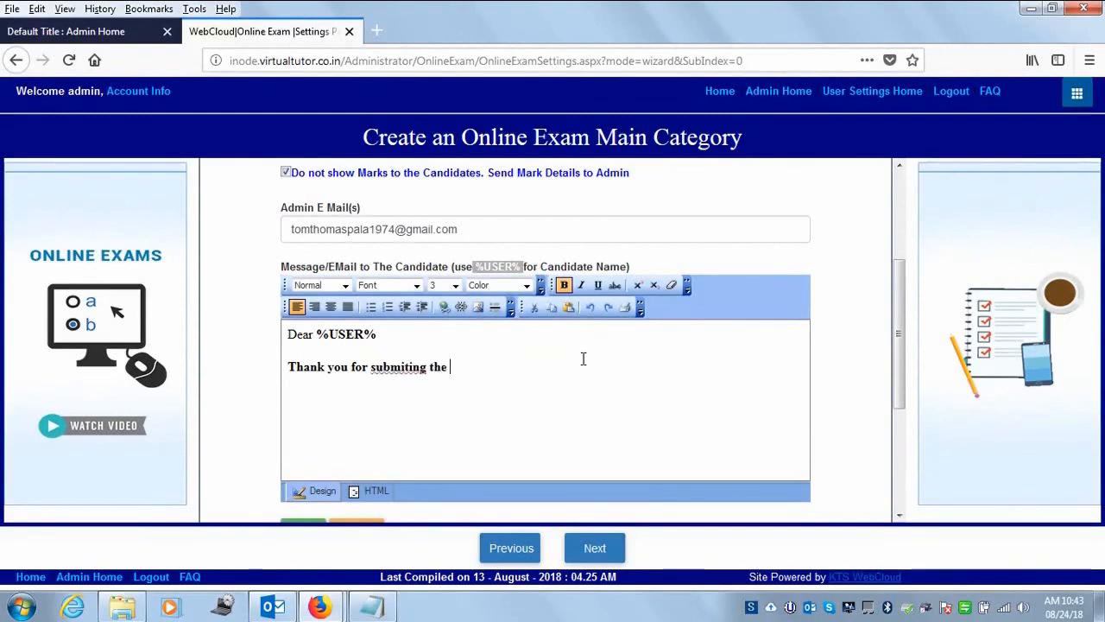
left_click_drag(375, 367, 466, 373)
key("BackSpace")
key("BackSpace")
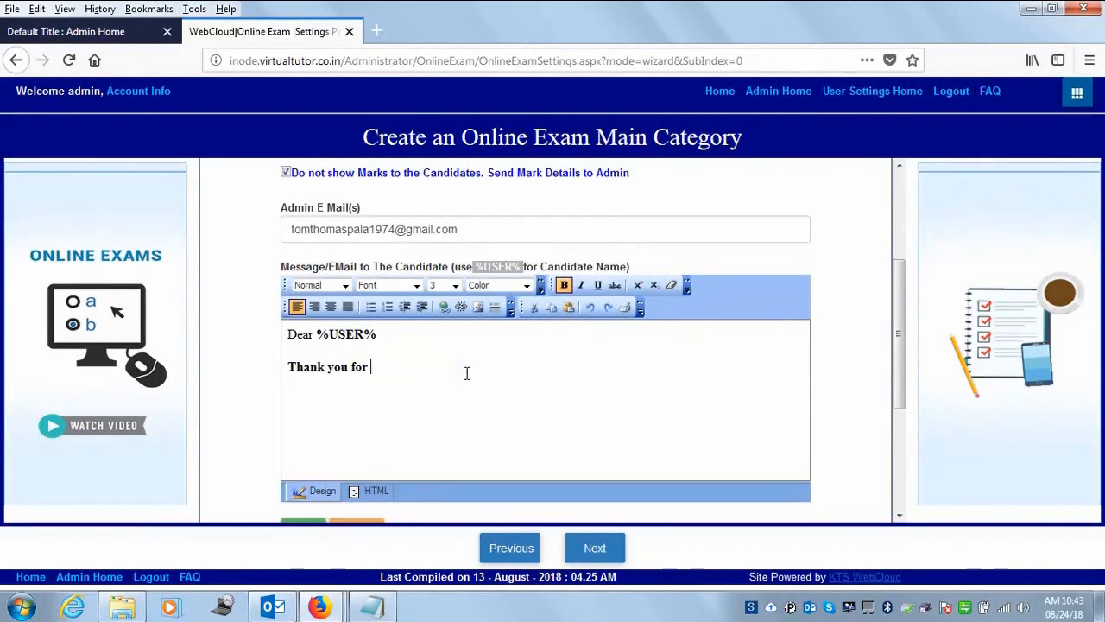
type("your interest.")
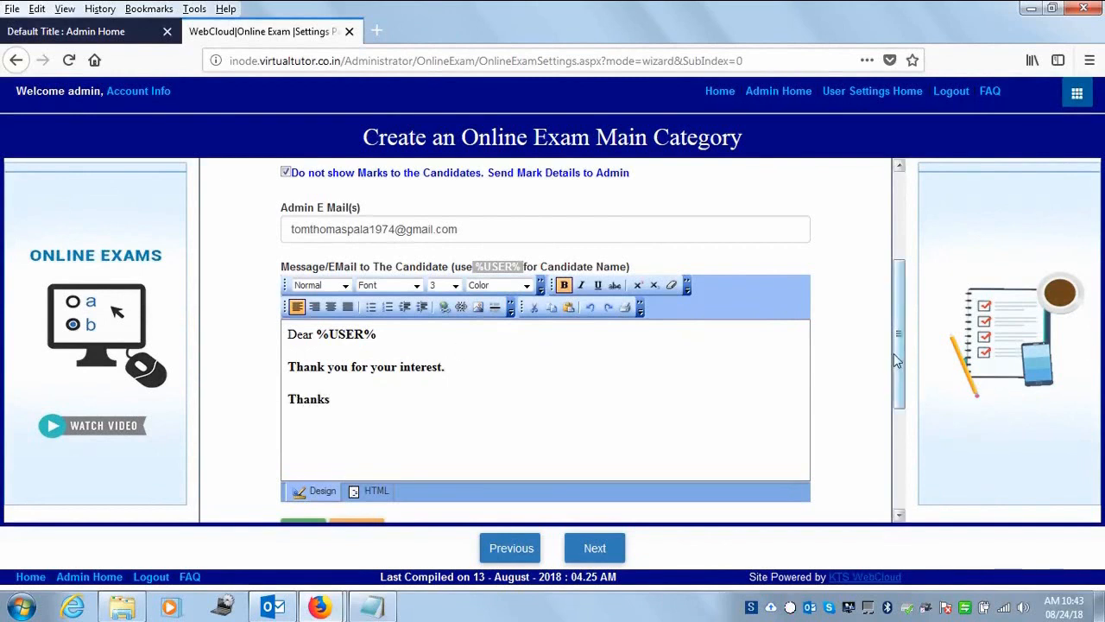
left_click_drag(898, 353, 904, 399)
- Set Online Aptitude Exam as the sub category's main category, keeping 10 questions and 10 minutes, and save
left_click(298, 446)
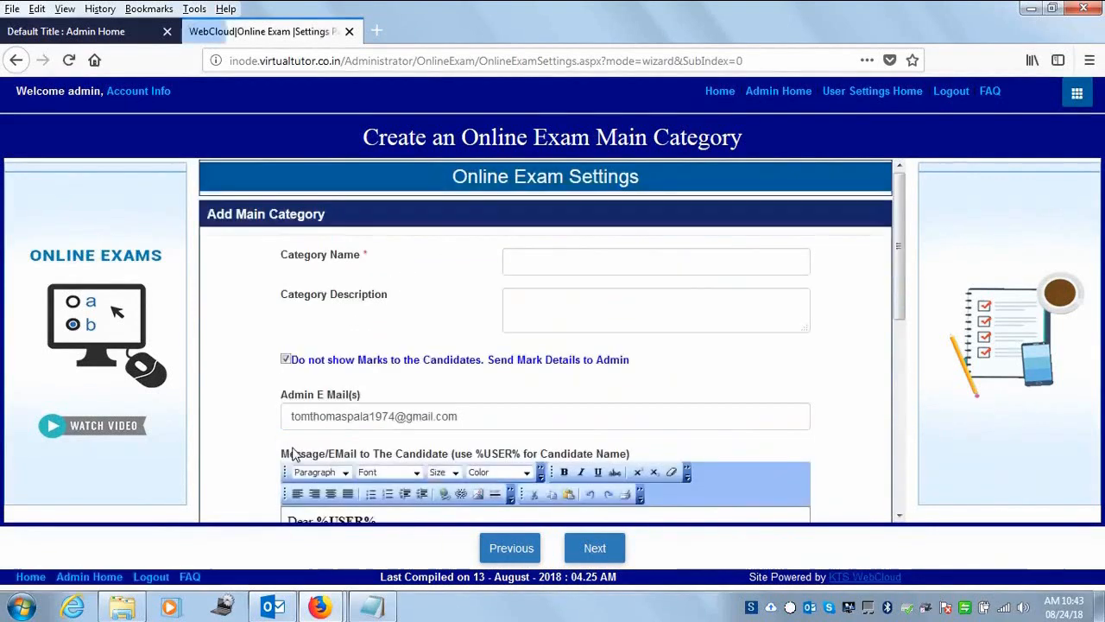
left_click_drag(899, 306, 893, 453)
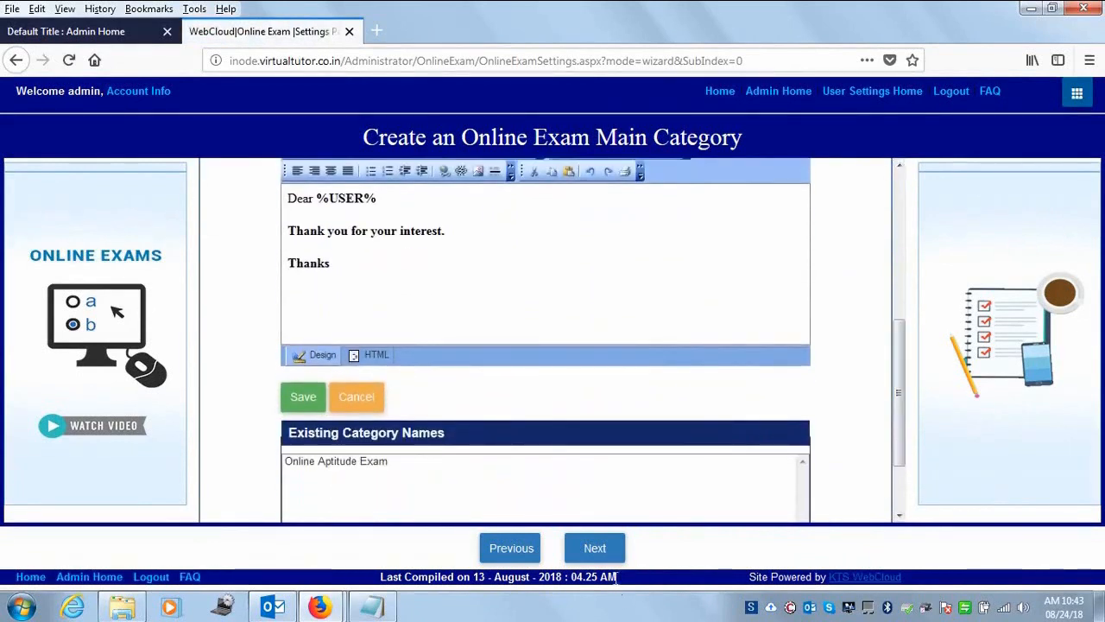
left_click(594, 548)
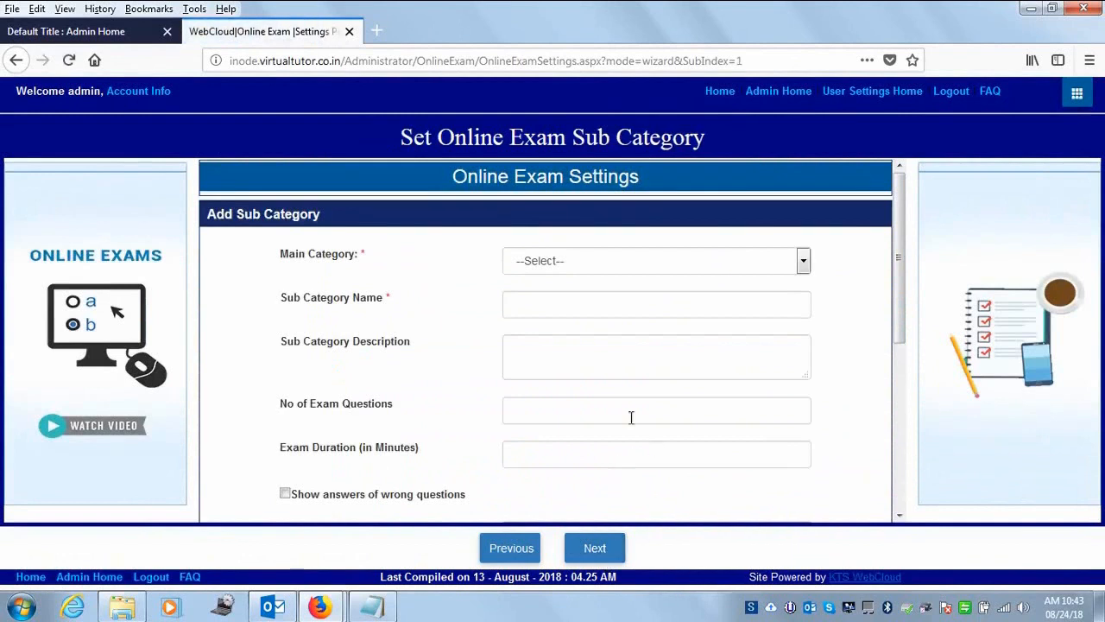
left_click(664, 261)
left_click(607, 307)
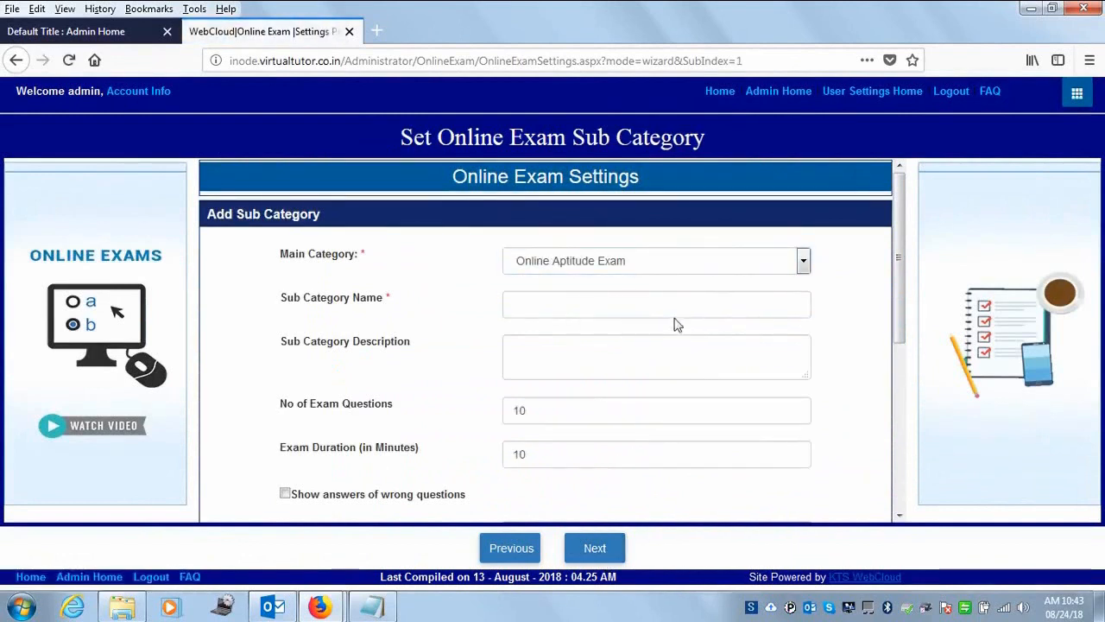
left_click(594, 303)
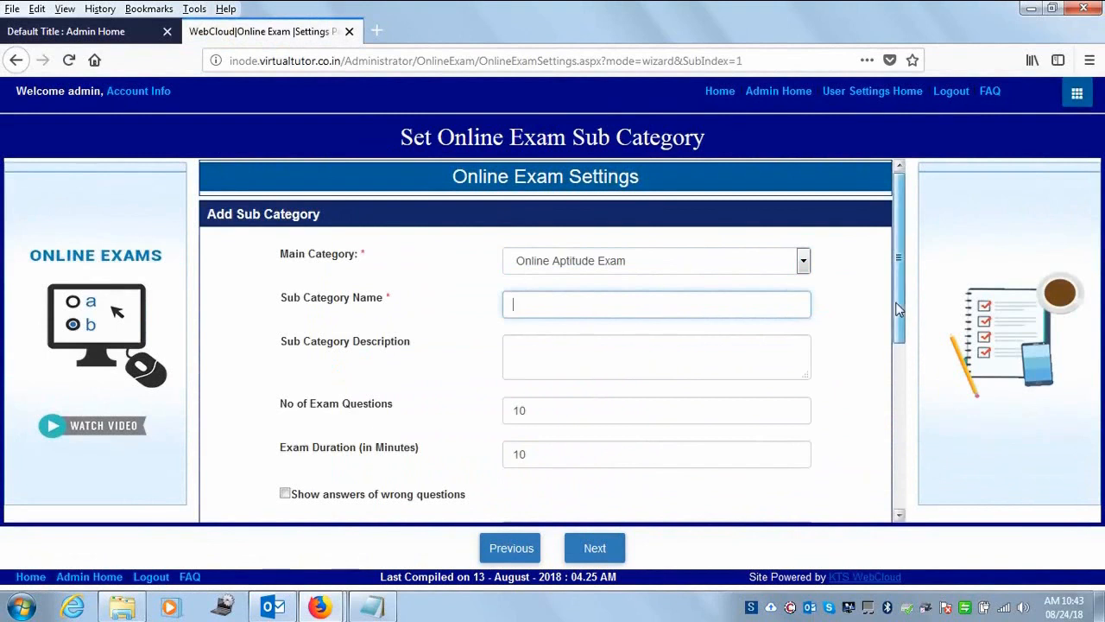
scroll(898, 323, "down", 2)
left_click_drag(898, 323, 913, 488)
- Finish the wizard, then expand Configure Web Pages and Manage Staff info on Admin Home
left_click(604, 550)
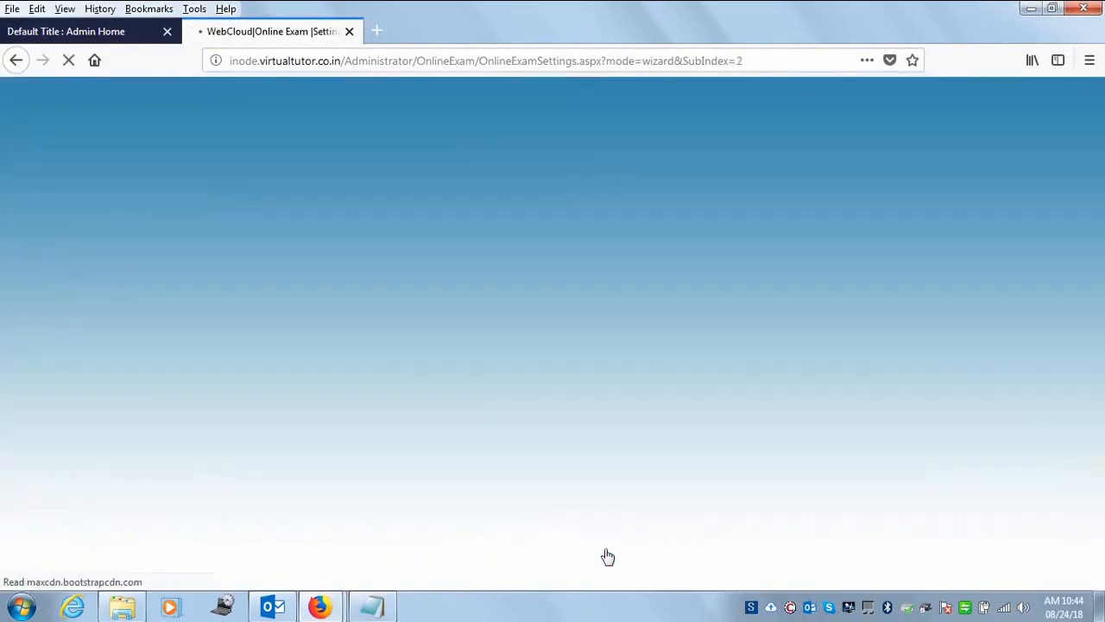
left_click(594, 549)
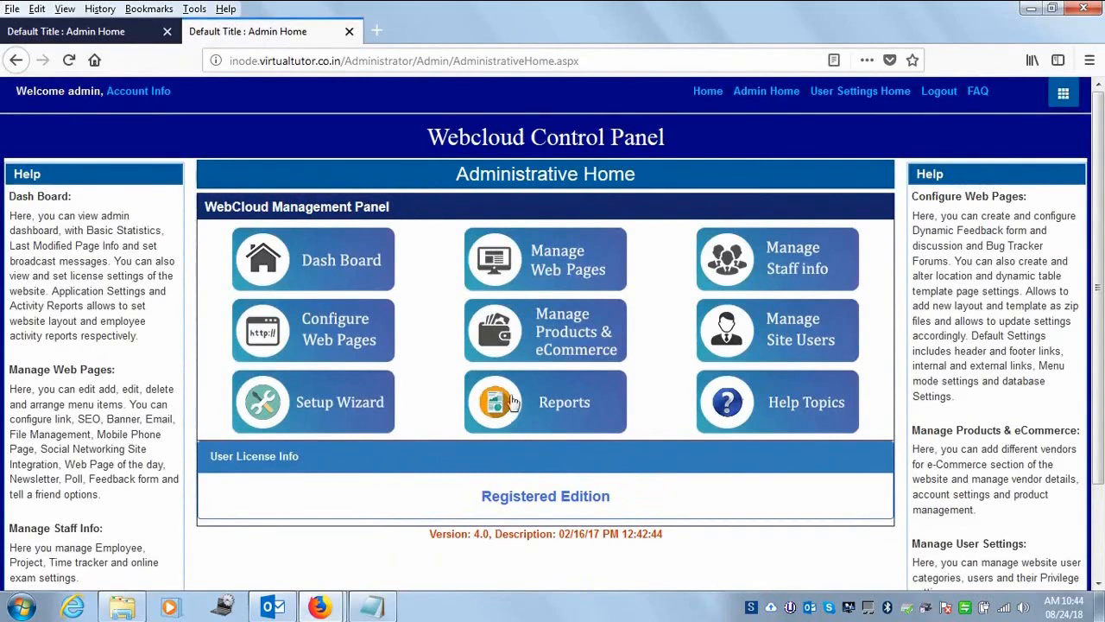
left_click(345, 339)
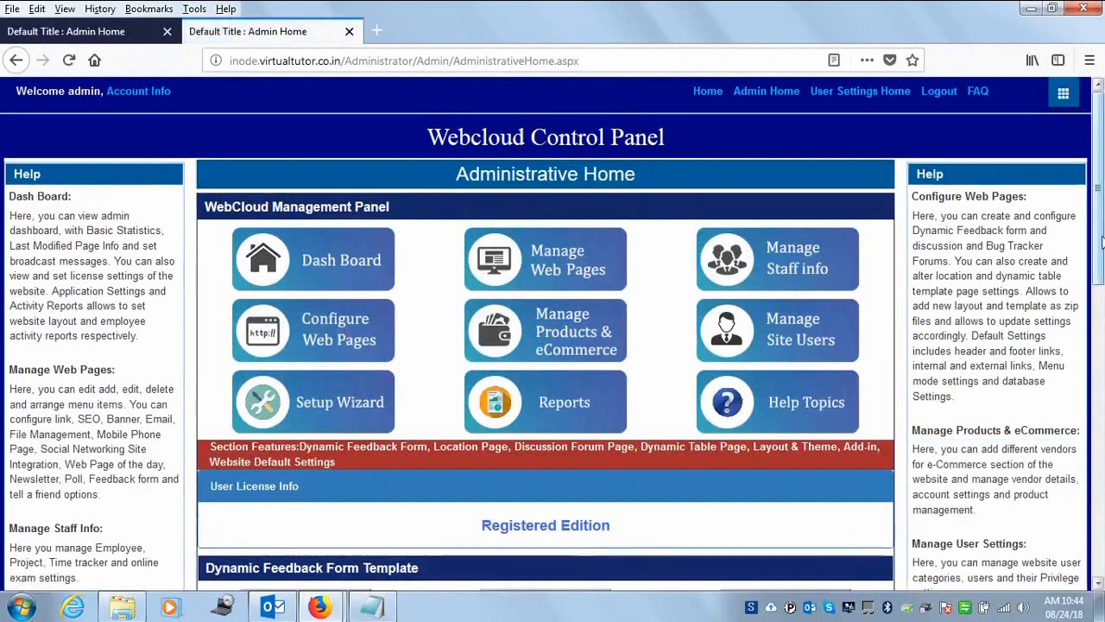
scroll(1102, 249, "down", 4)
scroll(854, 265, "up", 4)
left_click(807, 263)
scroll(1101, 389, "down", 3)
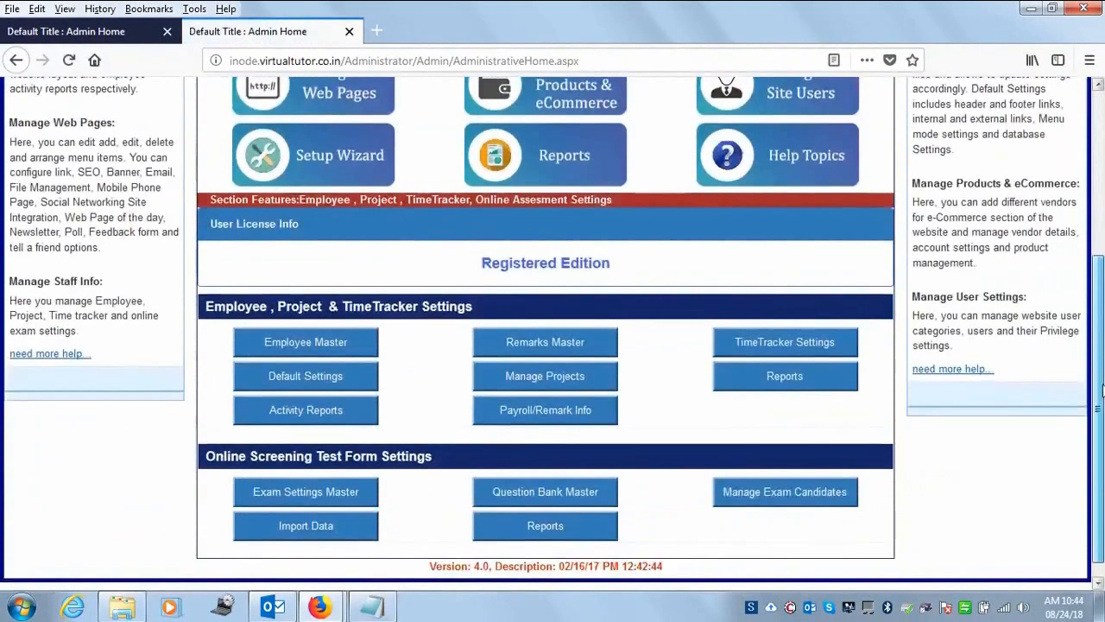
- Open Exam Settings Master and load Online Aptitude Exam from Existing Category Names
left_click(307, 492)
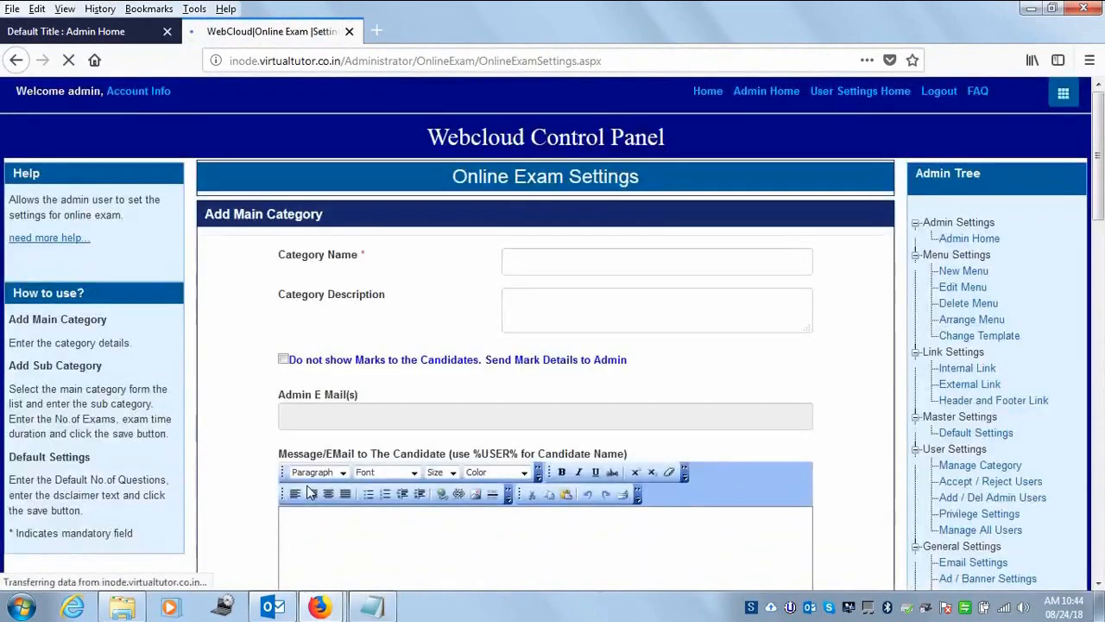
scroll(961, 322, "down", 5)
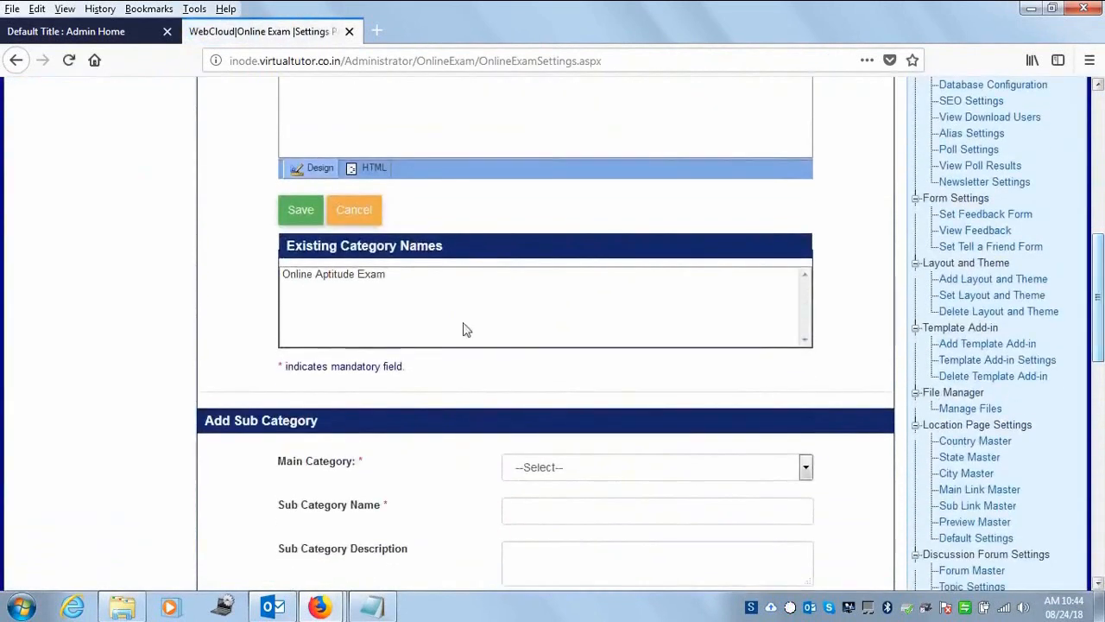
left_click(362, 277)
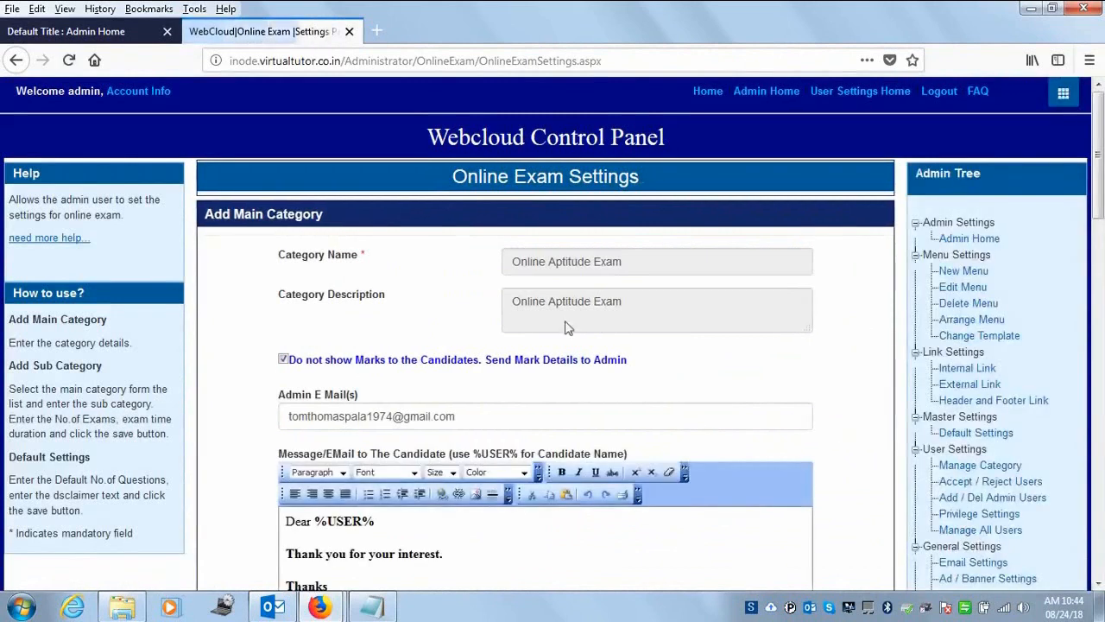
left_click_drag(1099, 143, 1099, 383)
- Select Online Aptitude Exam as Main Category, review its settings, and return to Admin Home
left_click(688, 138)
left_click(628, 179)
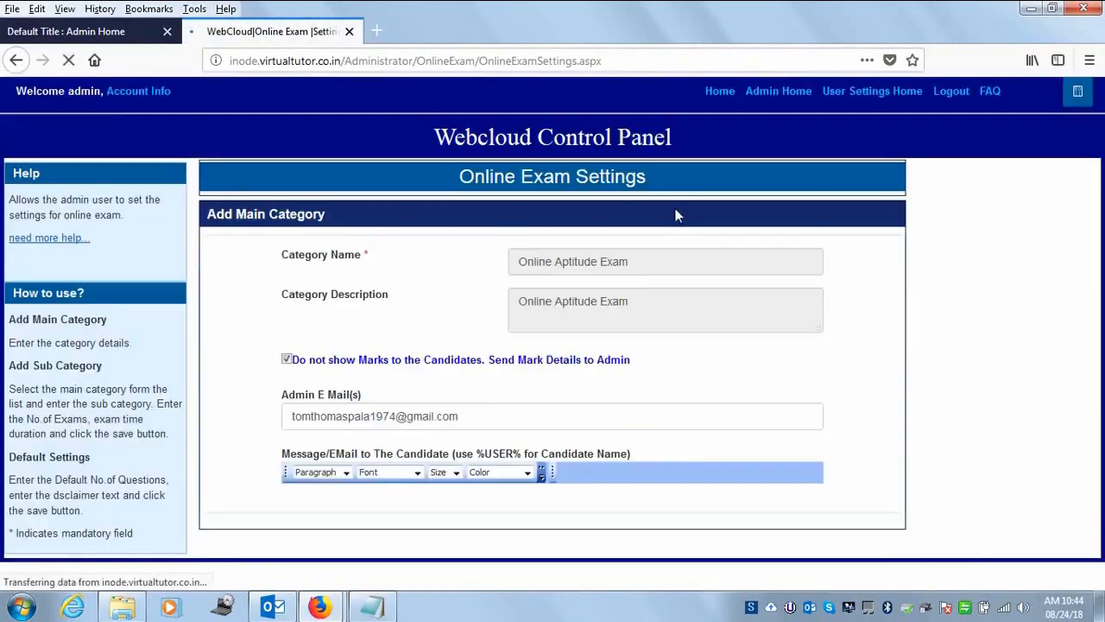
left_click_drag(1098, 198, 1088, 444)
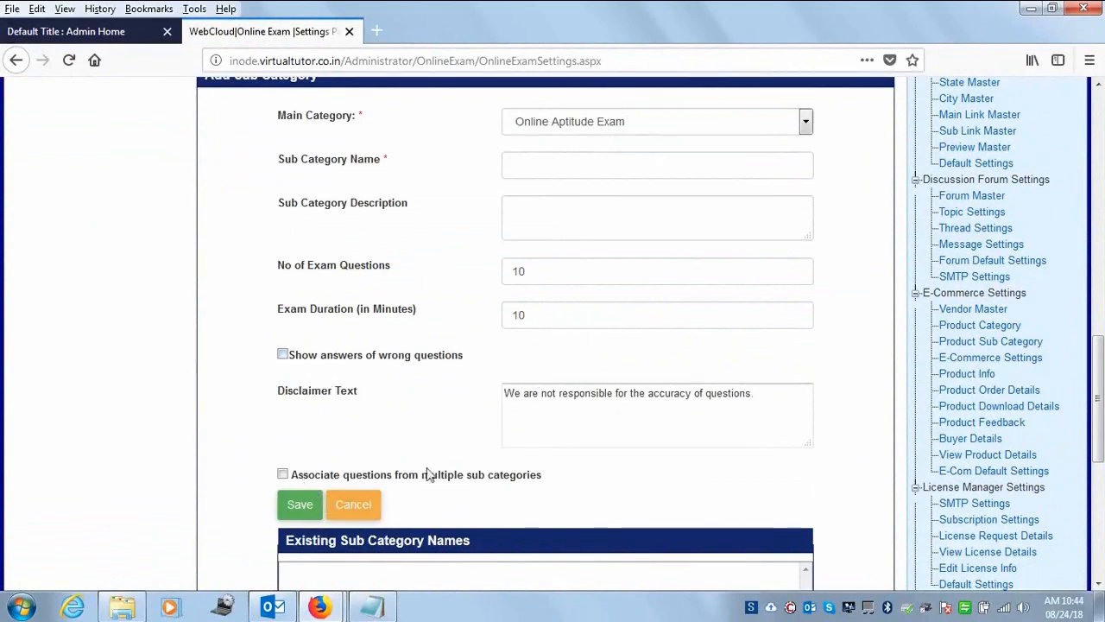
left_click_drag(1101, 377, 1101, 420)
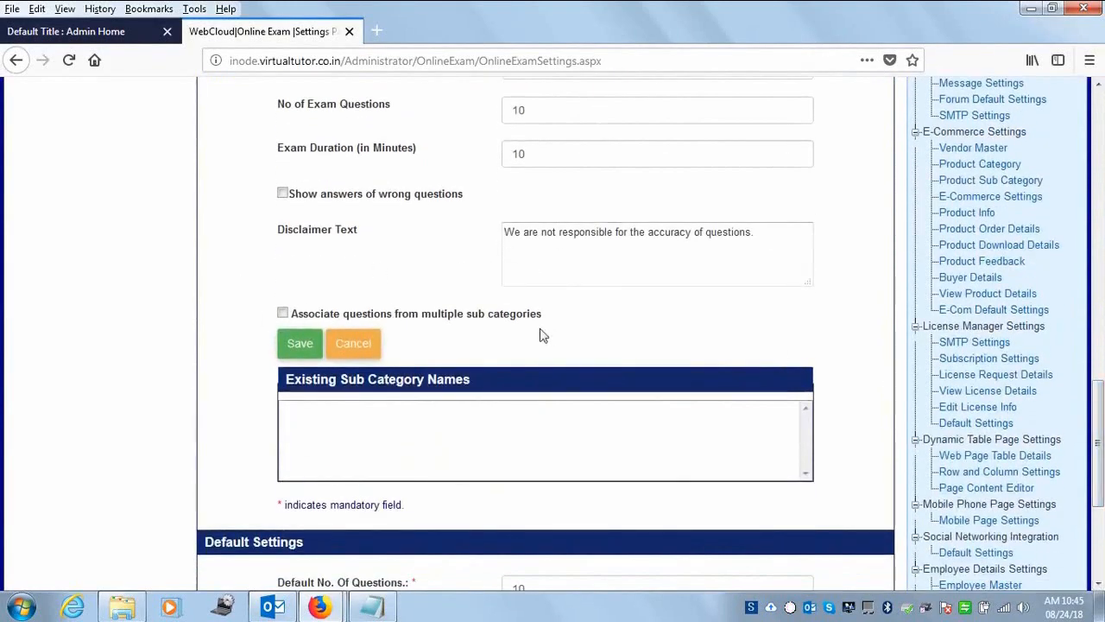
left_click_drag(1102, 501, 1103, 592)
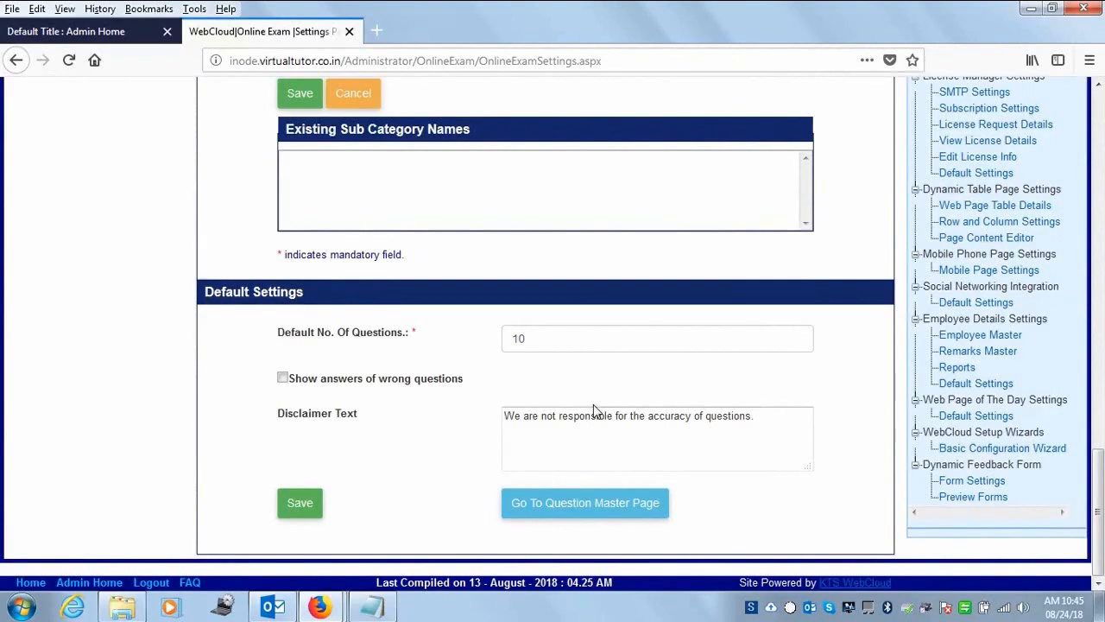
left_click_drag(1101, 508, 1097, 129)
left_click(773, 98)
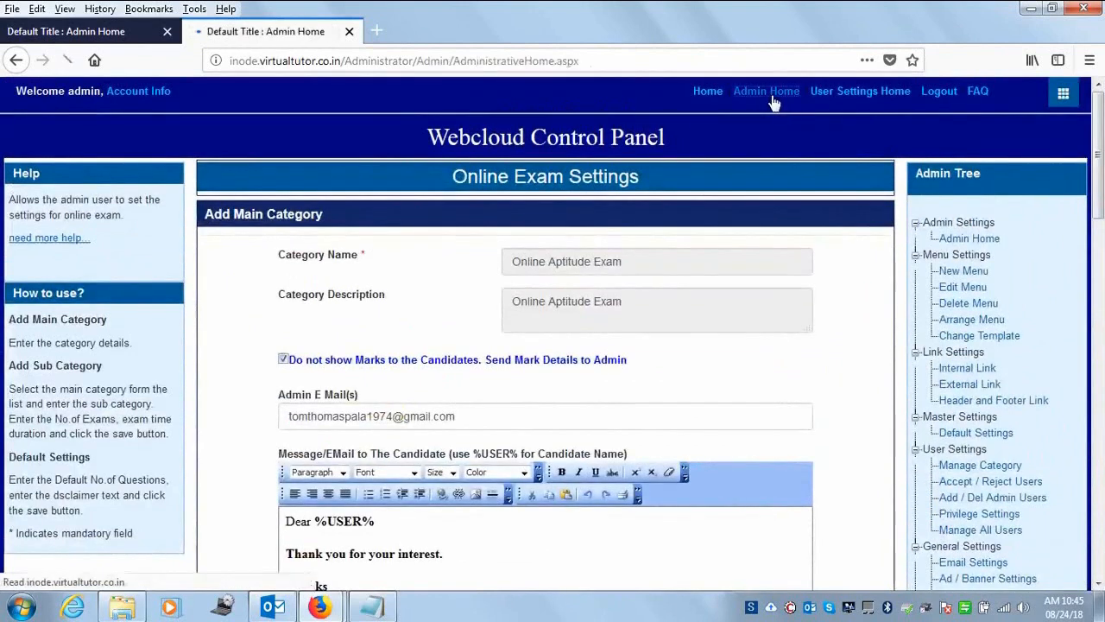
- Expand Configure Web Pages and Manage Staff info to reveal Online Screening Test Form Settings
left_click(340, 332)
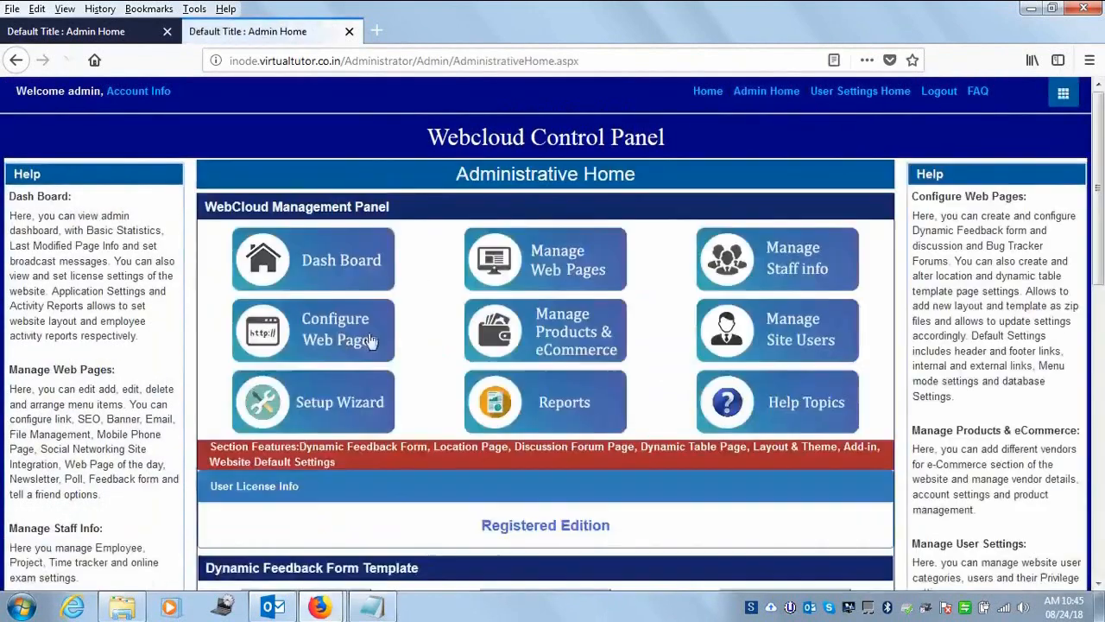
left_click_drag(1101, 261, 1077, 249)
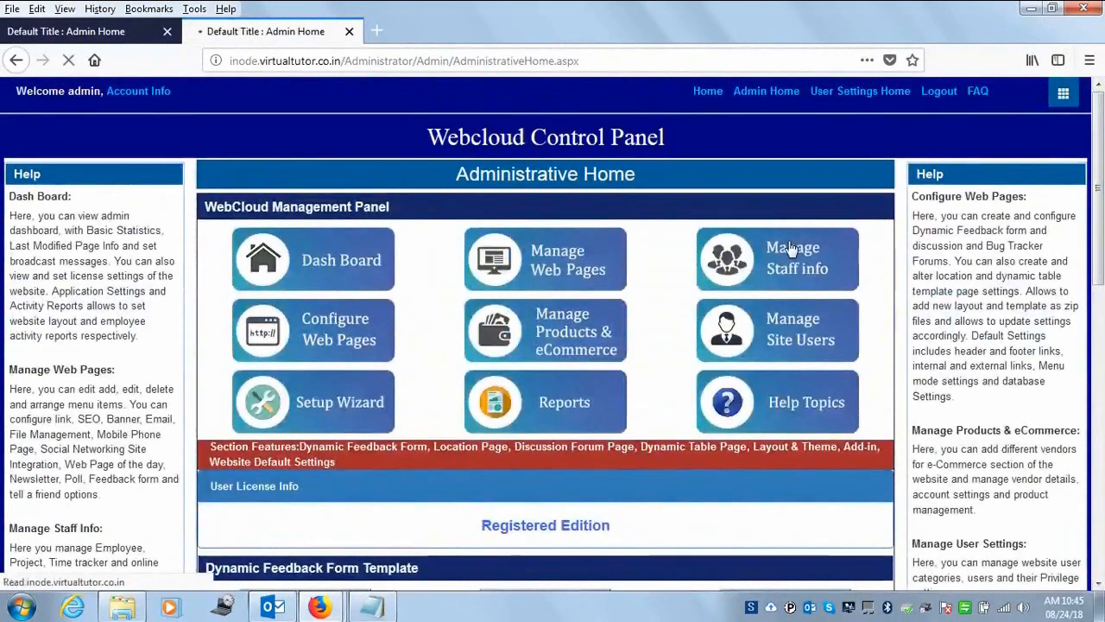
left_click(791, 249)
scroll(1097, 382, "down", 5)
scroll(1101, 382, "down", 1)
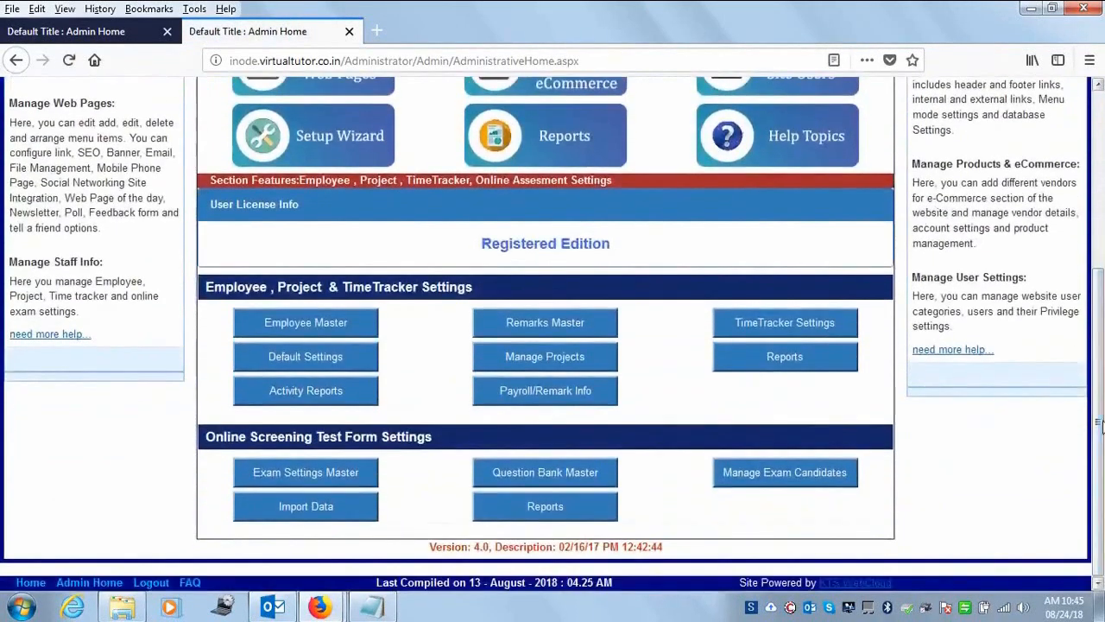
- In Question Bank Master's Add Questions form, choose Online Aptitude Exam as main category; the sub category list stays empty
left_click(604, 481)
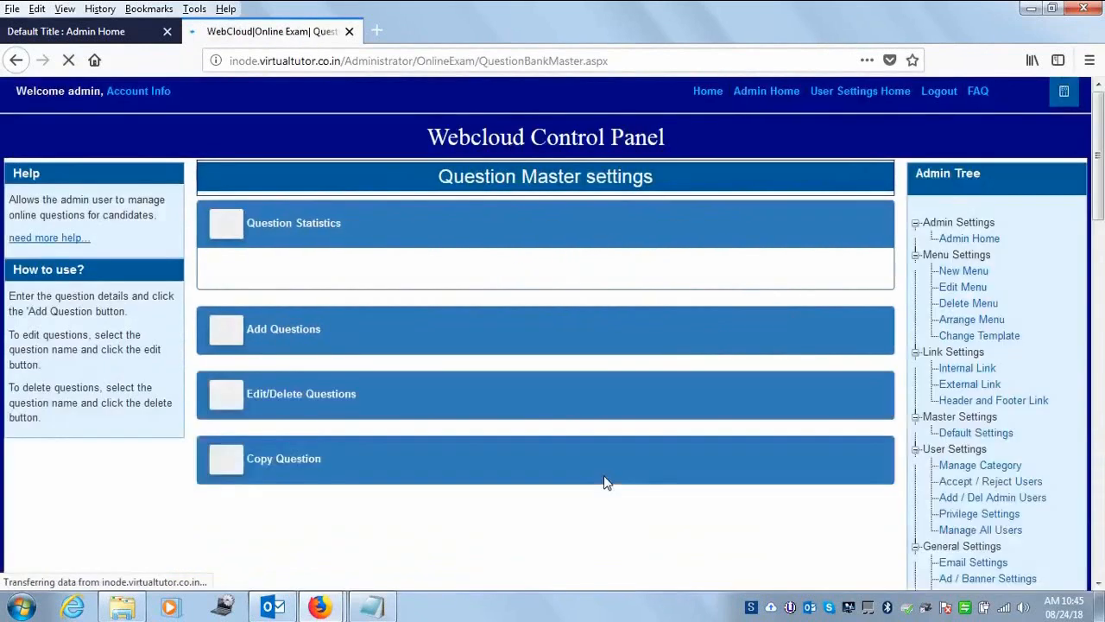
left_click(231, 337)
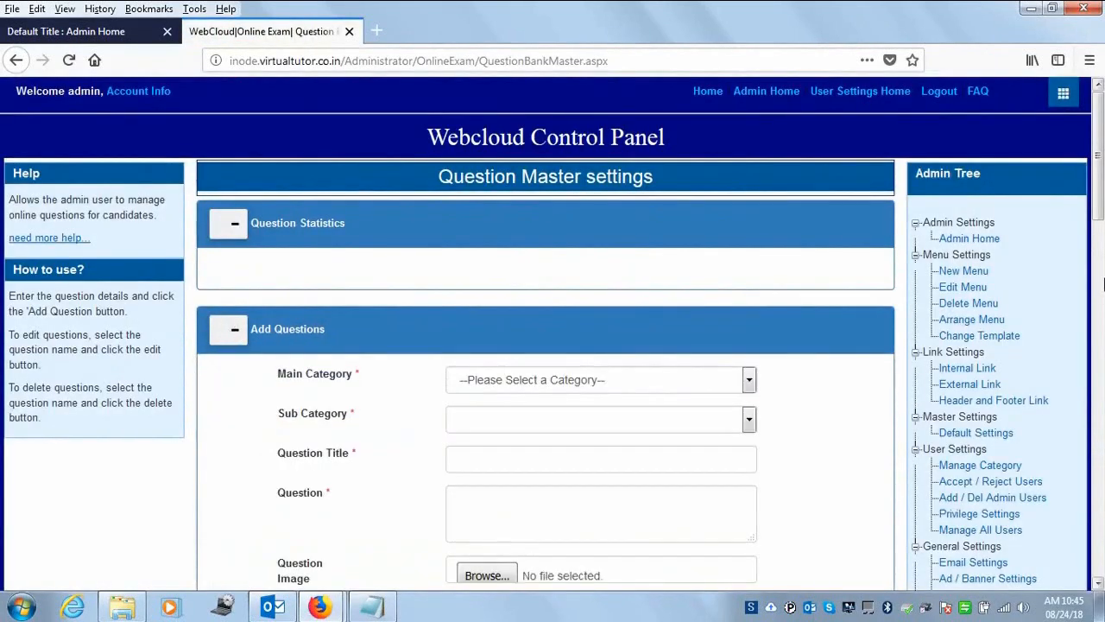
scroll(718, 166, "down", 3)
left_click(712, 159)
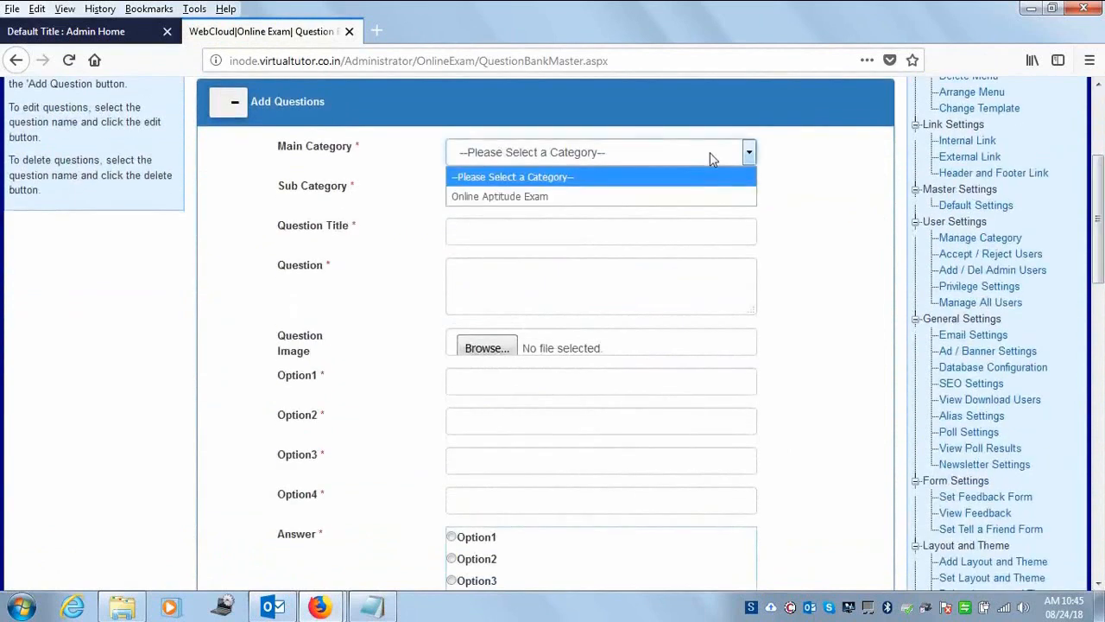
left_click(607, 196)
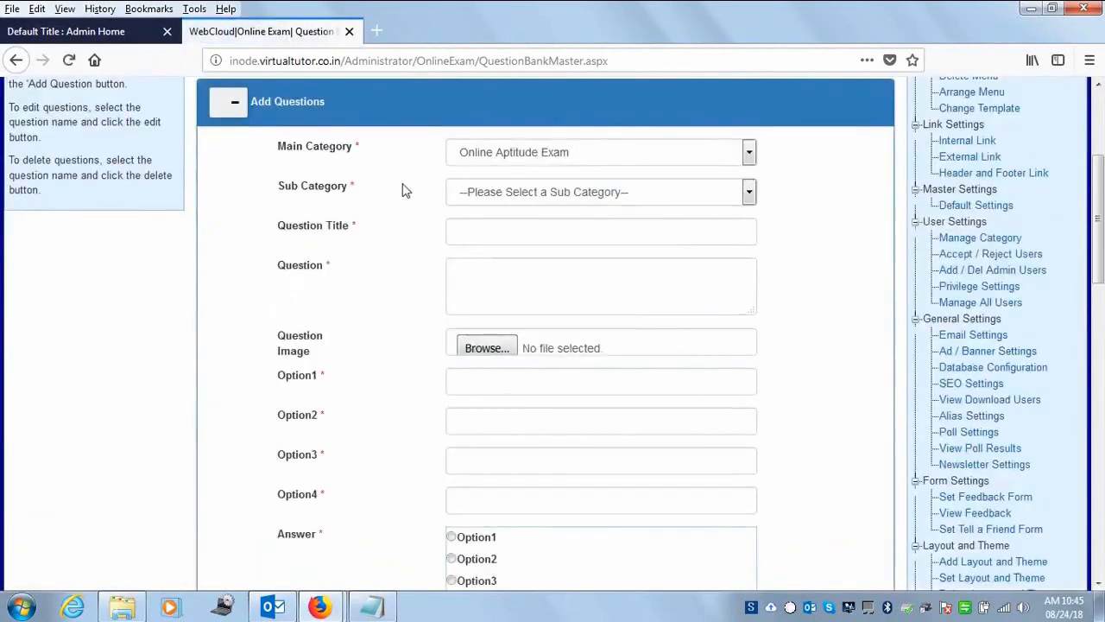
left_click(702, 204)
left_click(701, 203)
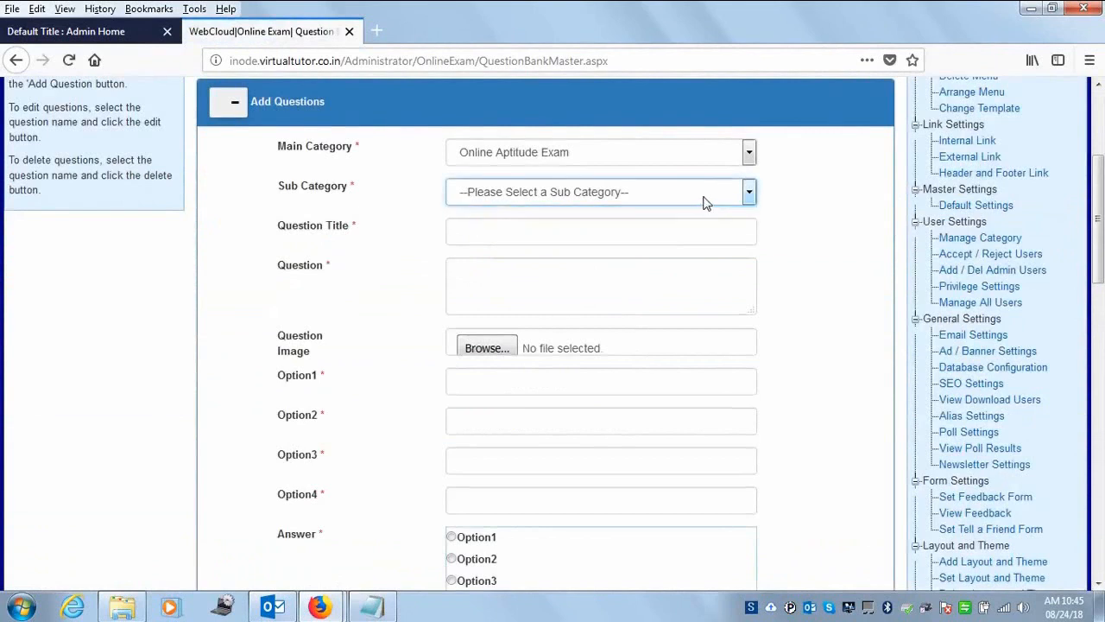
left_click(708, 197)
left_click(708, 198)
- Go through the question title, question text and option fields, then return to Admin Home
left_click(554, 231)
left_click(508, 295)
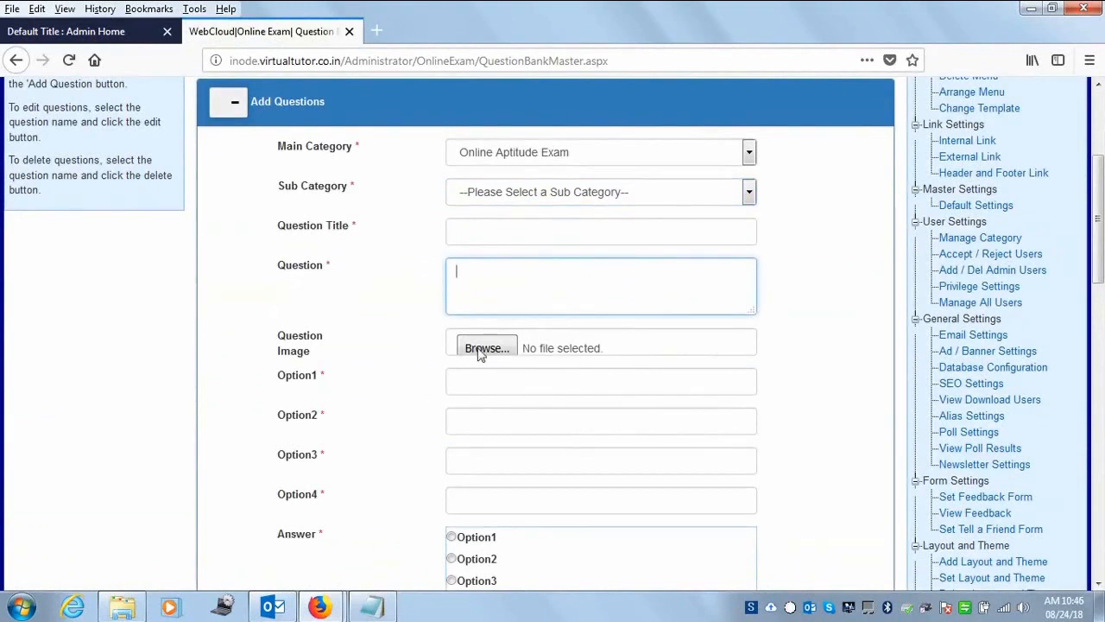
left_click(513, 415)
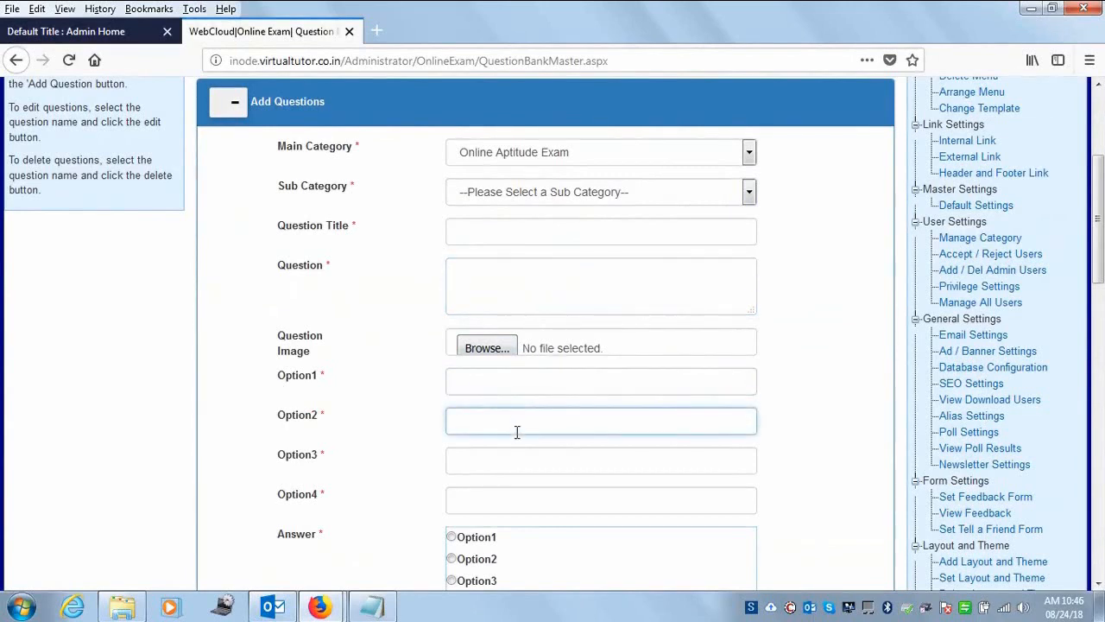
left_click(501, 466)
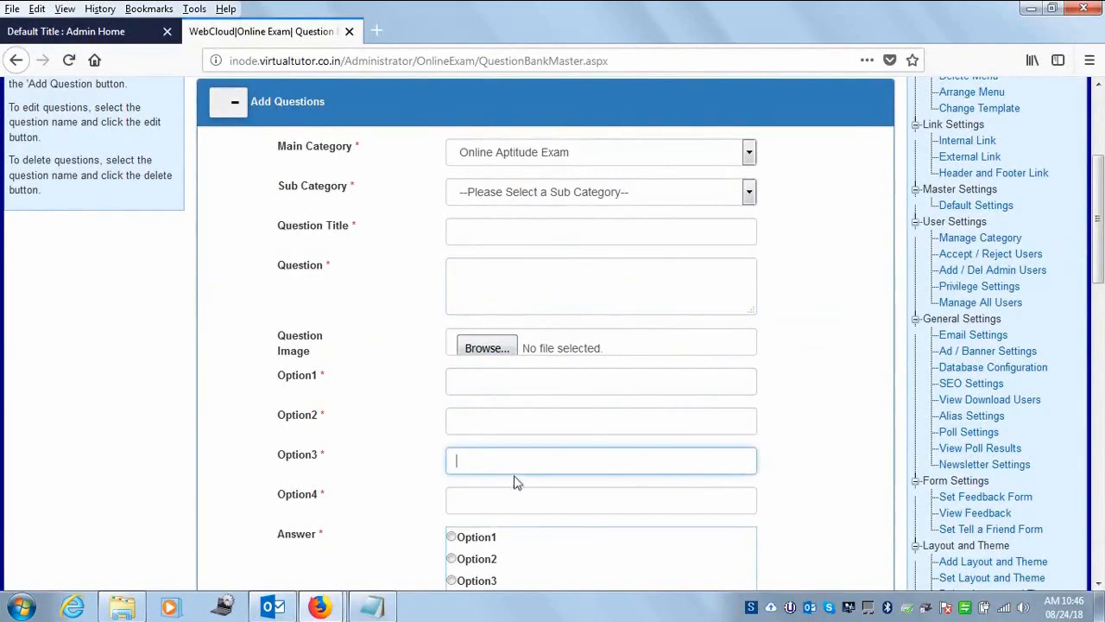
left_click_drag(1099, 221, 1100, 283)
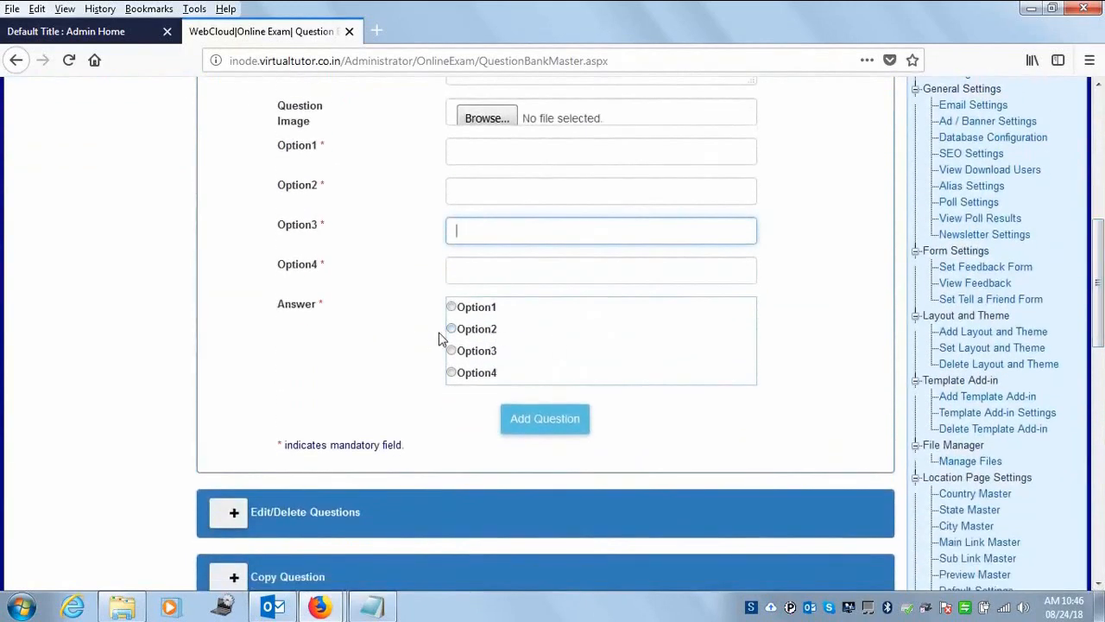
left_click_drag(1100, 354, 1100, 289)
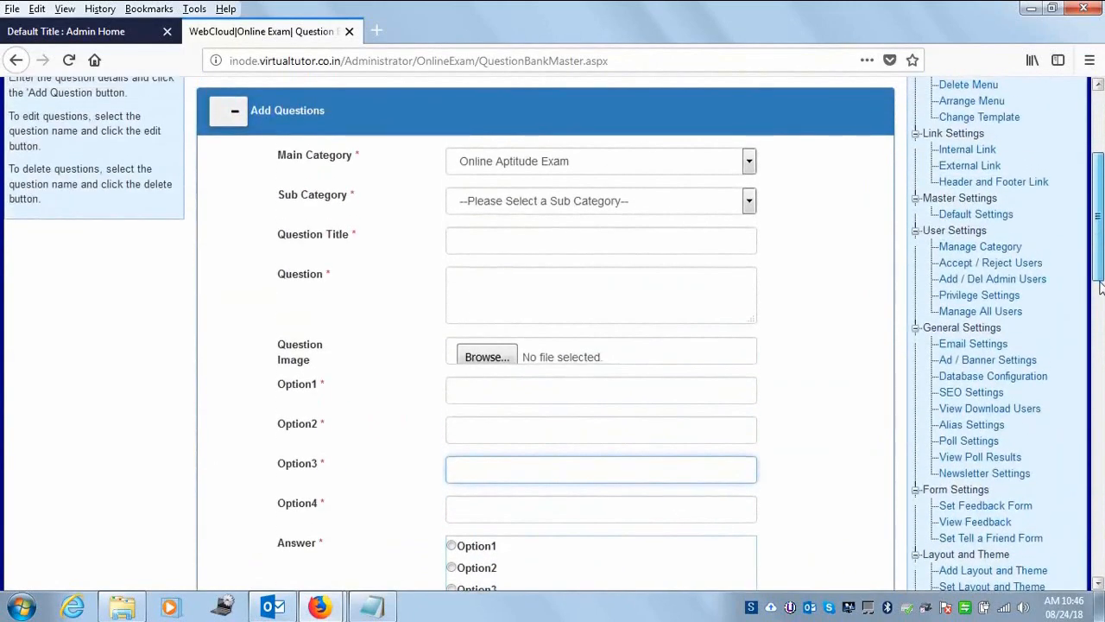
left_click(524, 251)
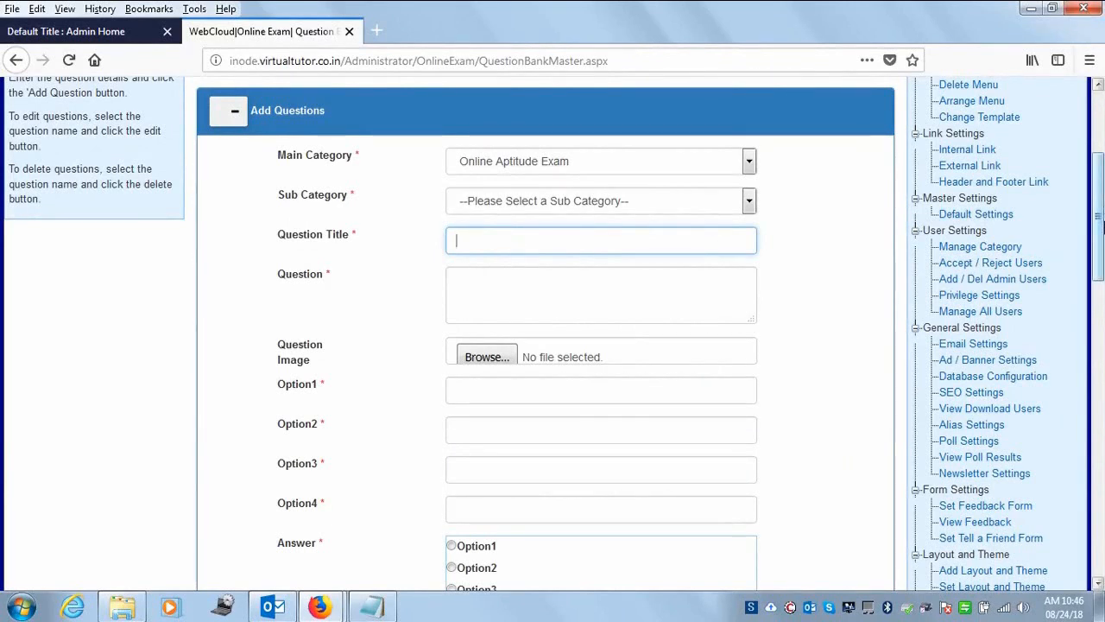
left_click_drag(1098, 221, 1099, 156)
left_click(764, 92)
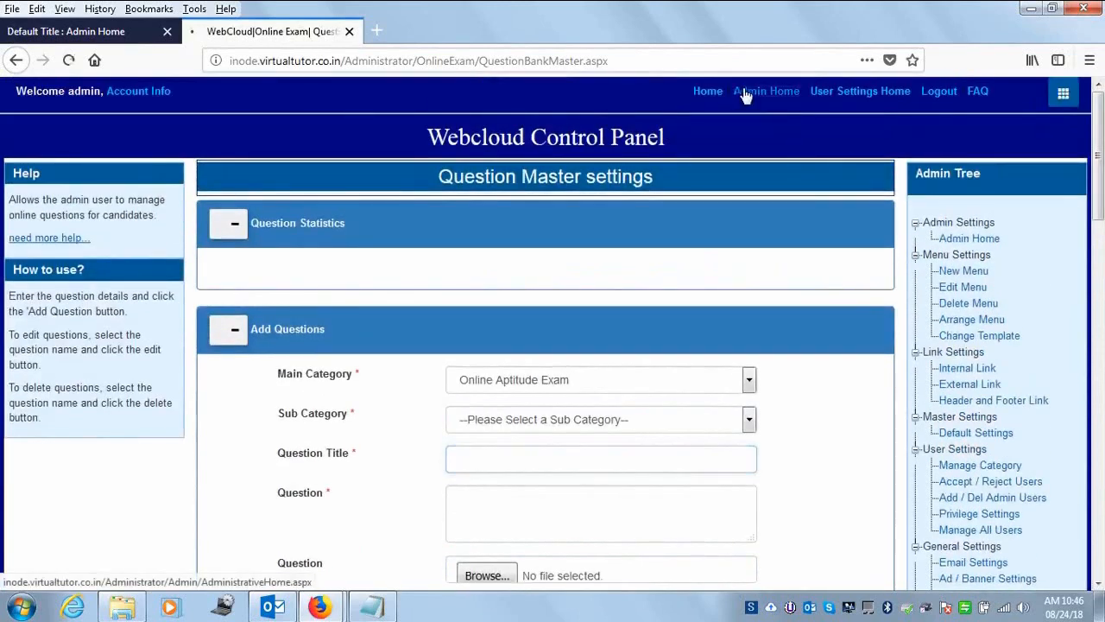
- Open the Import Data page from the staff and online exam settings on Admin Home
left_click(812, 275)
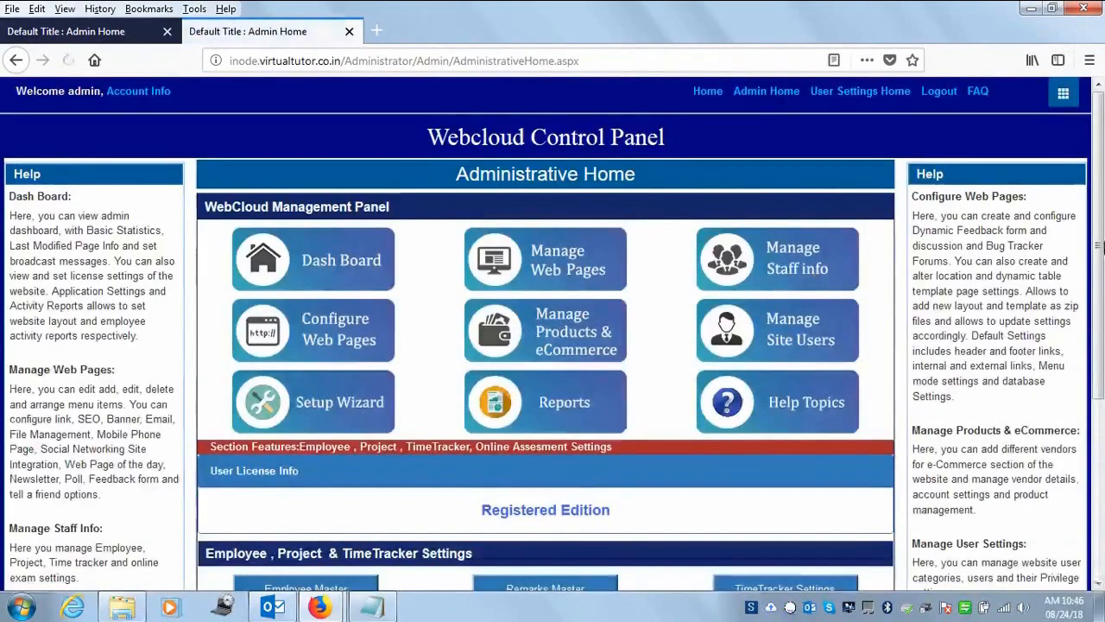
scroll(1098, 350, "down", 2)
scroll(1098, 350, "down", 2)
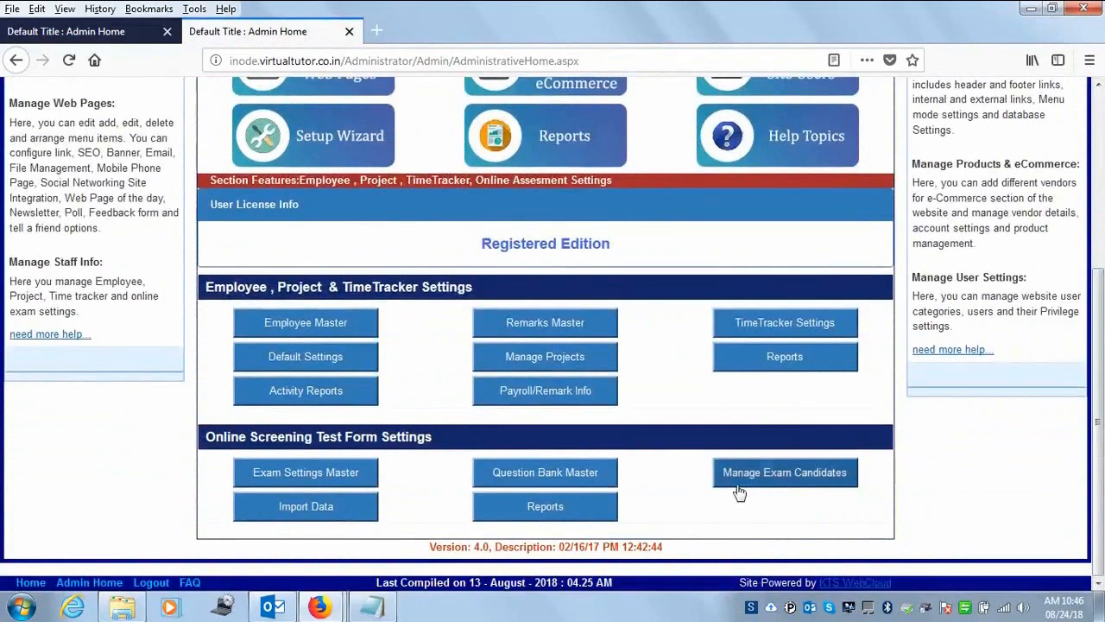
left_click(315, 515)
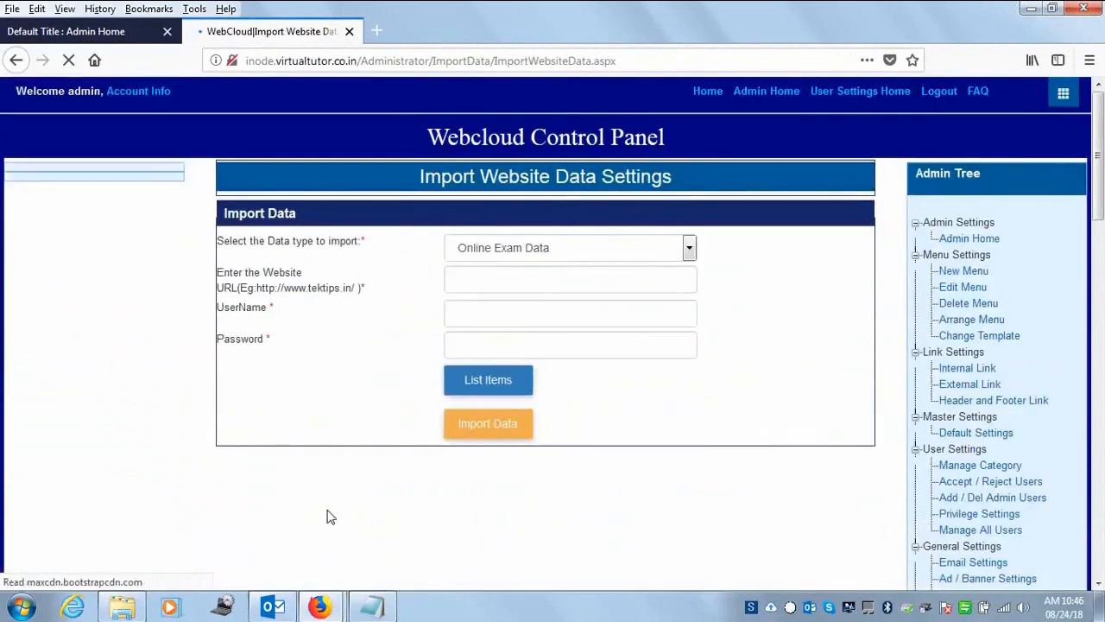
left_click(680, 247)
left_click(680, 247)
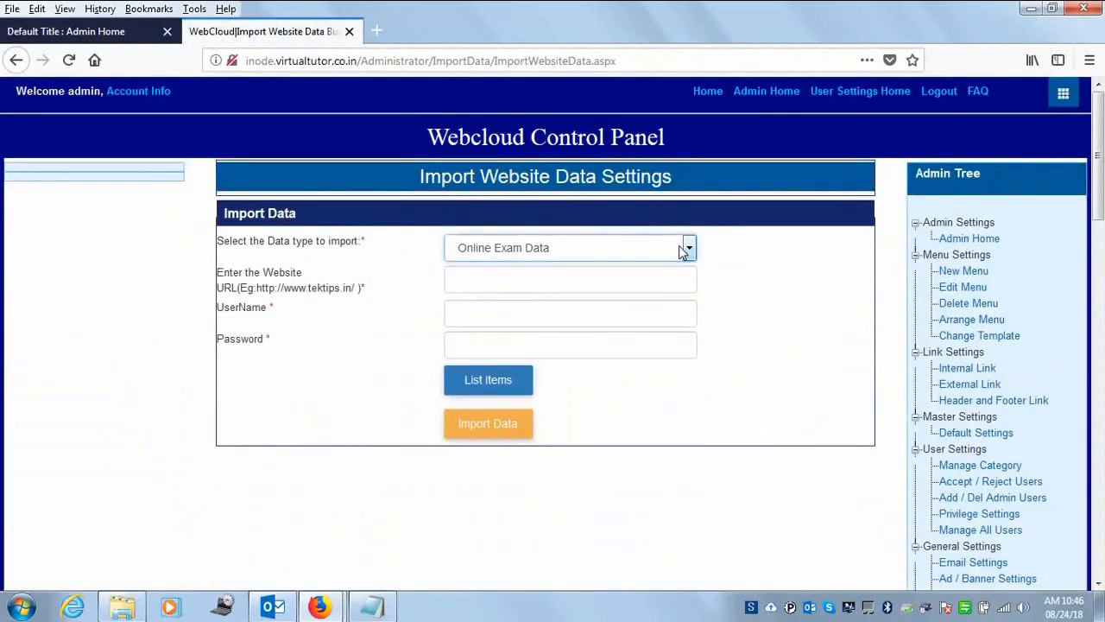
left_click(500, 277)
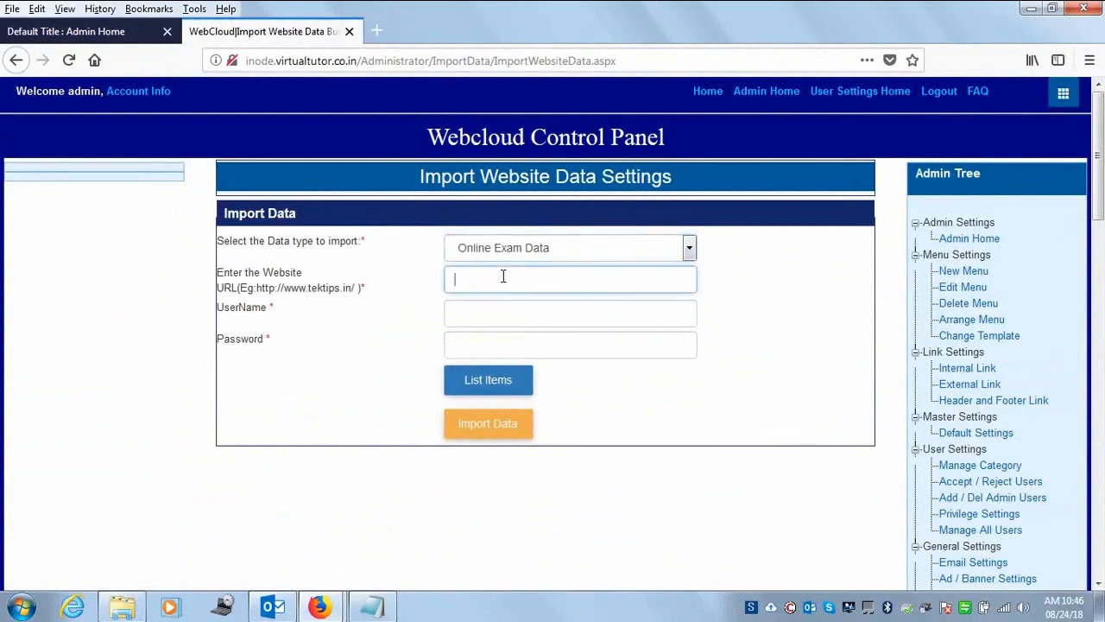
type("http://www.tektips.in/")
left_click(511, 319)
left_click(488, 373)
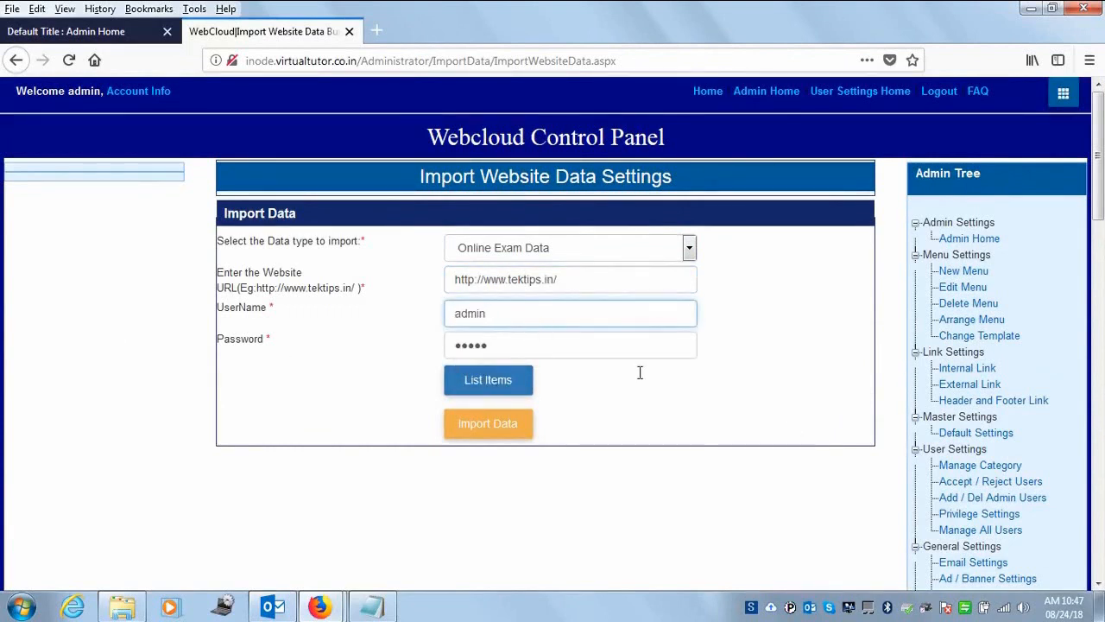
left_click(488, 388)
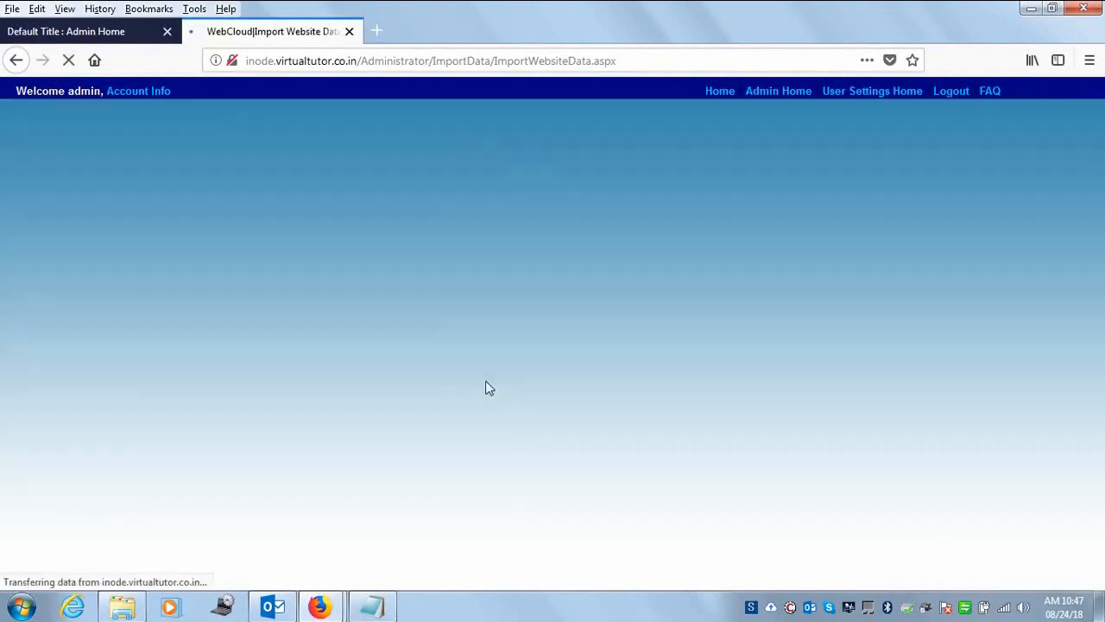
- Re-enter the cleared admin password and list the available online exam categories
left_click(491, 338)
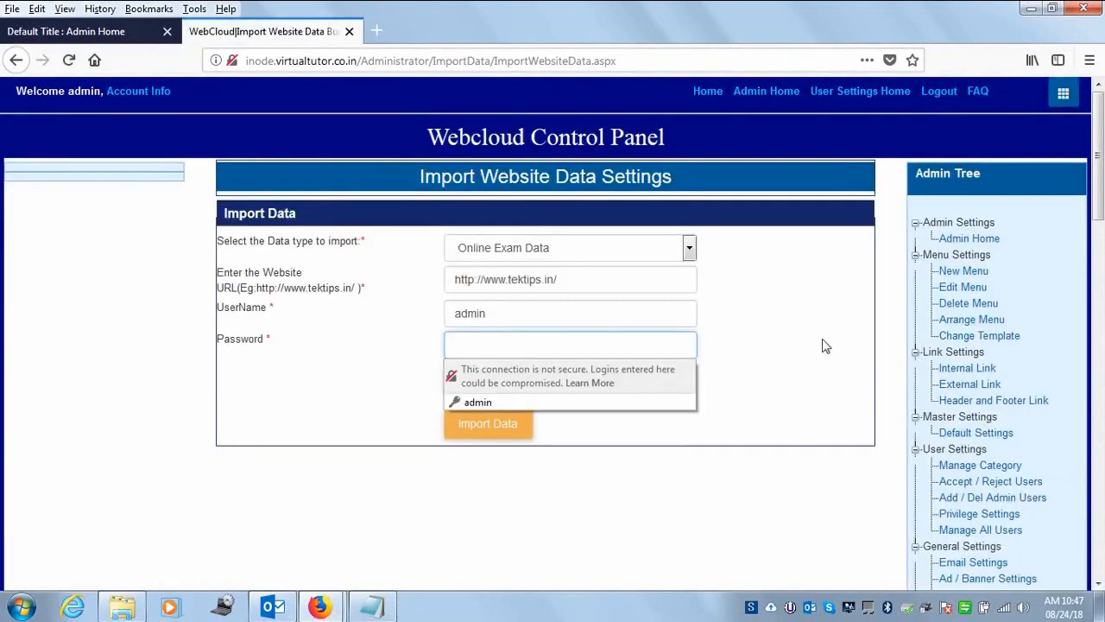
left_click(731, 322)
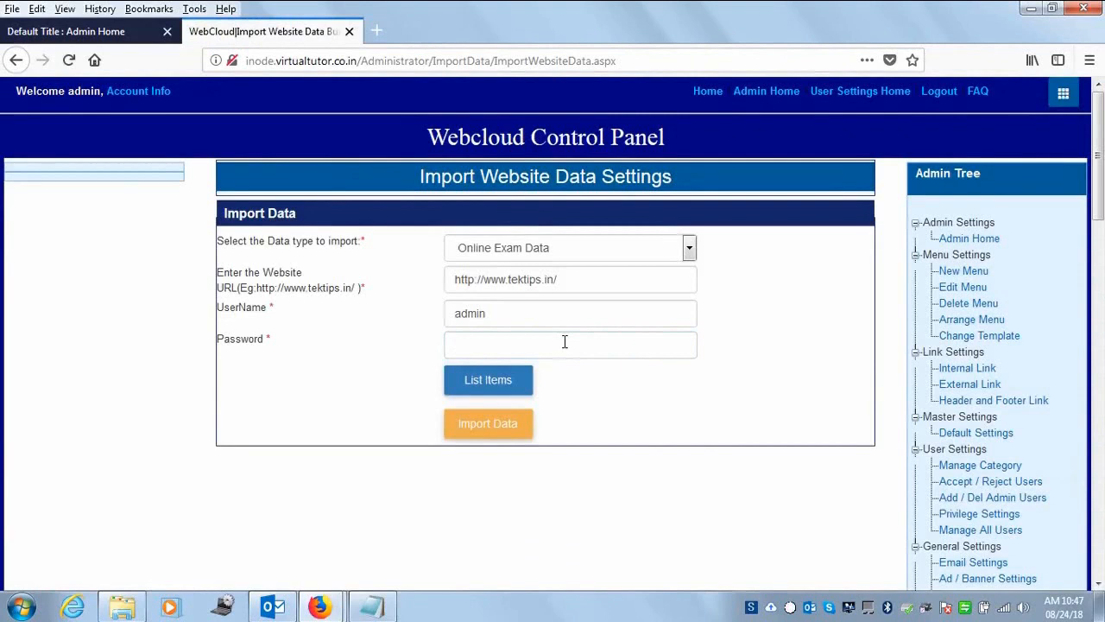
left_click(483, 344)
type("••")
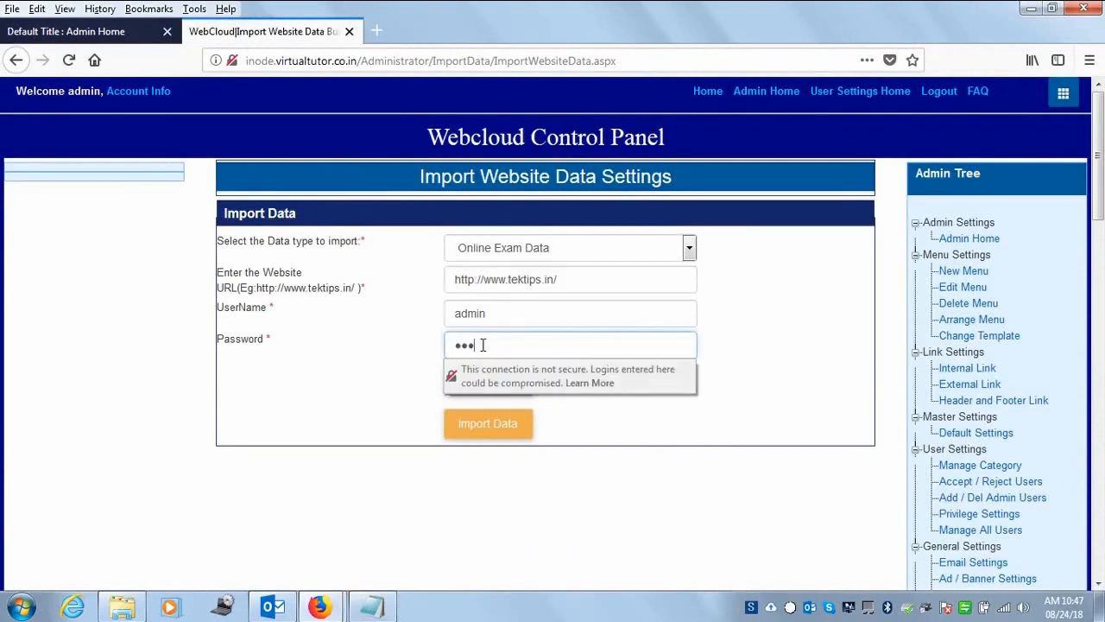
type("••••••")
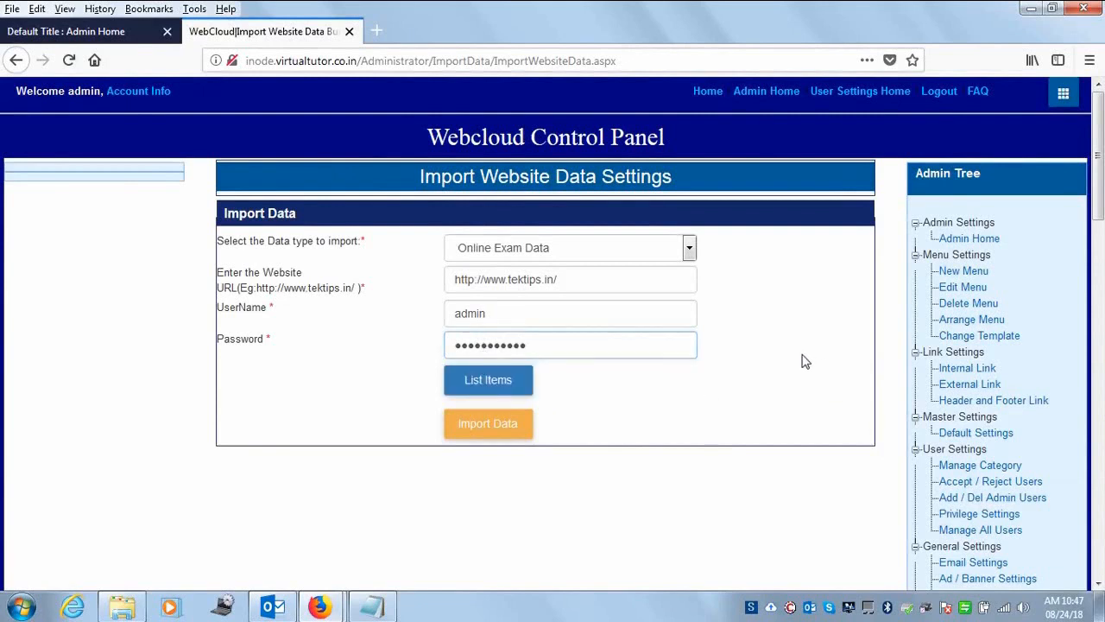
left_click(512, 389)
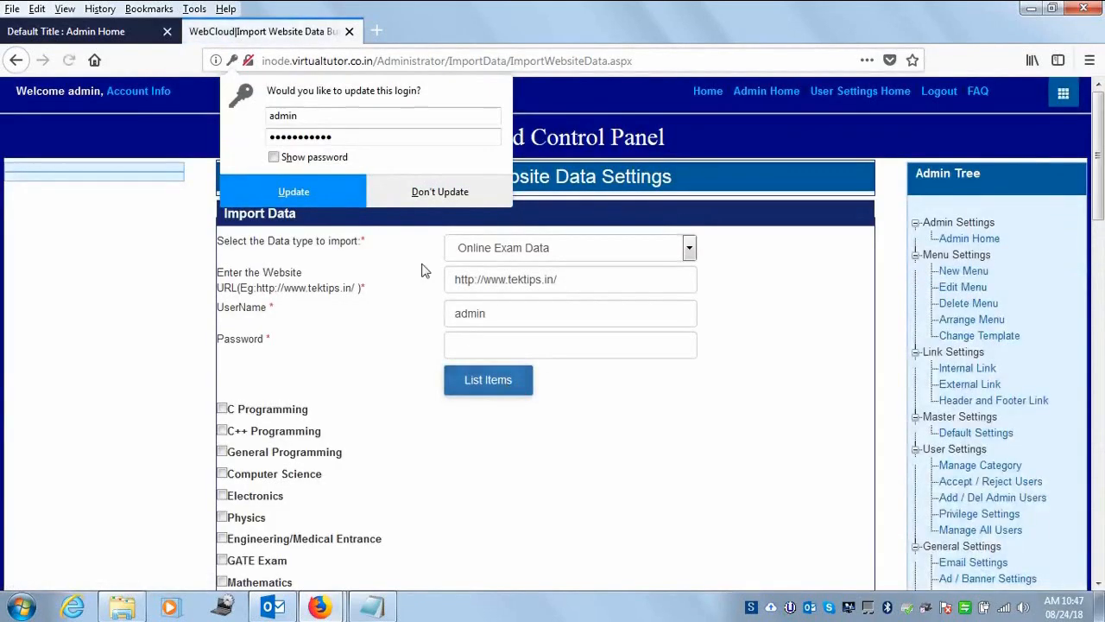
- Import the C Programming, C++ Programming, Computer Science and Aptitude Tests categories
left_click(442, 191)
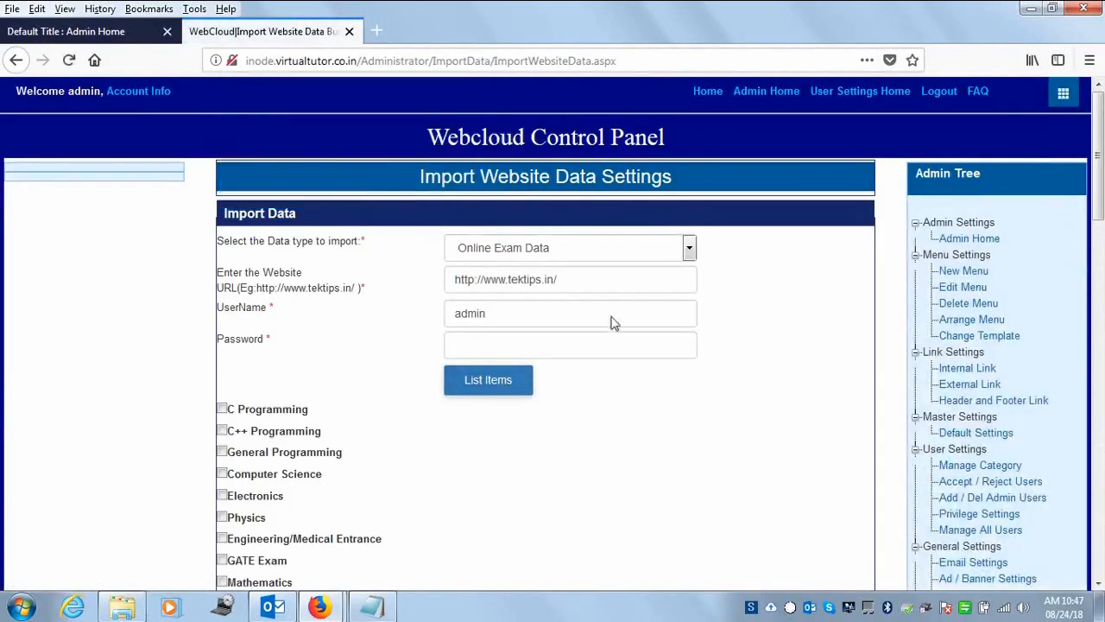
left_click_drag(1099, 177, 1098, 237)
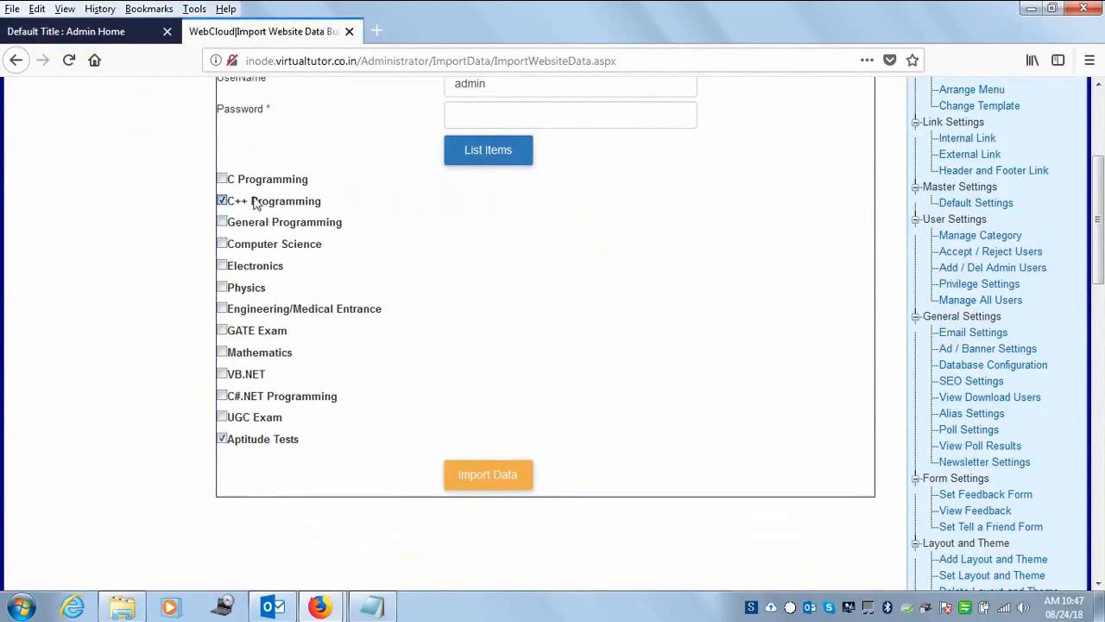
left_click(222, 180)
left_click(470, 476)
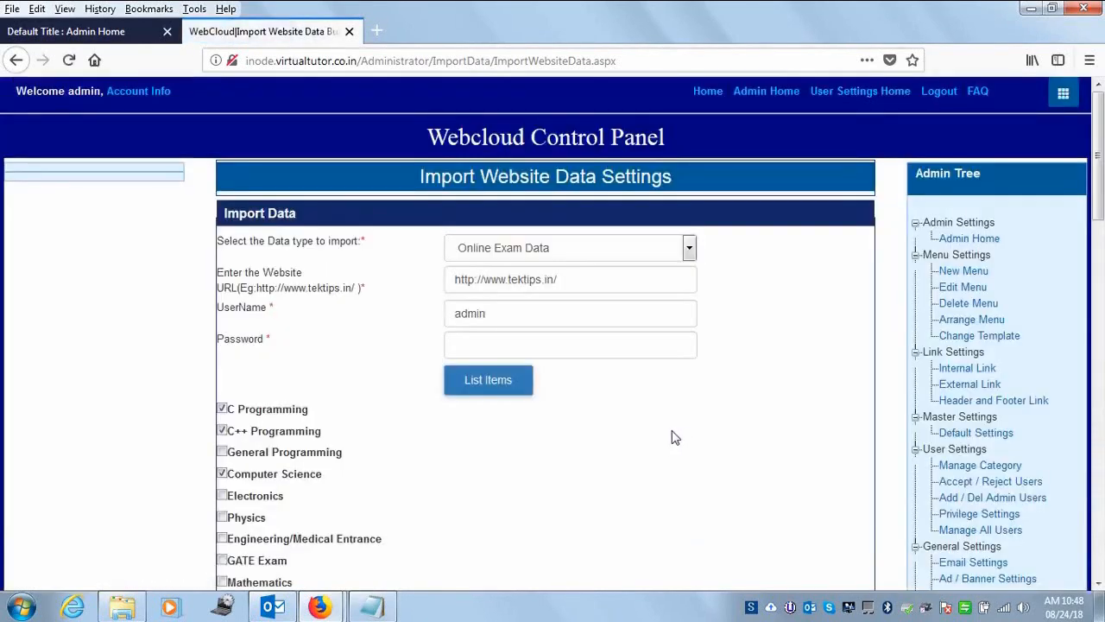
mouse_move(1098, 192)
left_mouse_down()
mouse_move(1101, 316)
mouse_move(1098, 188)
left_mouse_up()
- Open Question Bank Master to see imported counts like Programming Aptitude Test 29 and General C++ Questions 5
left_click(774, 101)
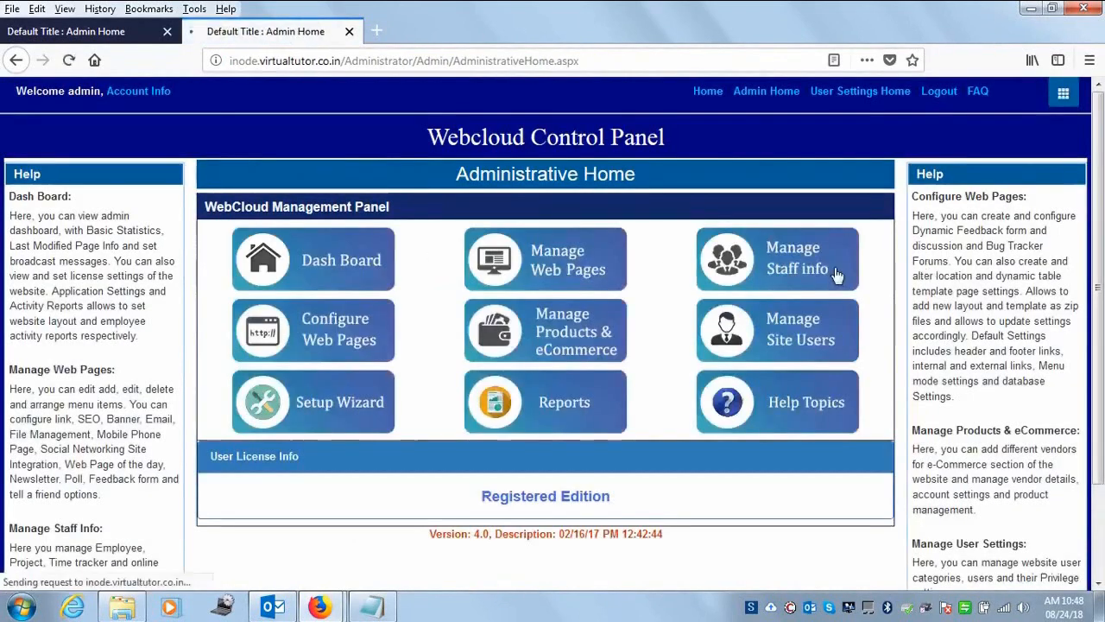
left_click(836, 275)
scroll(1100, 342, "down", 3)
left_click_drag(1100, 344, 1101, 409)
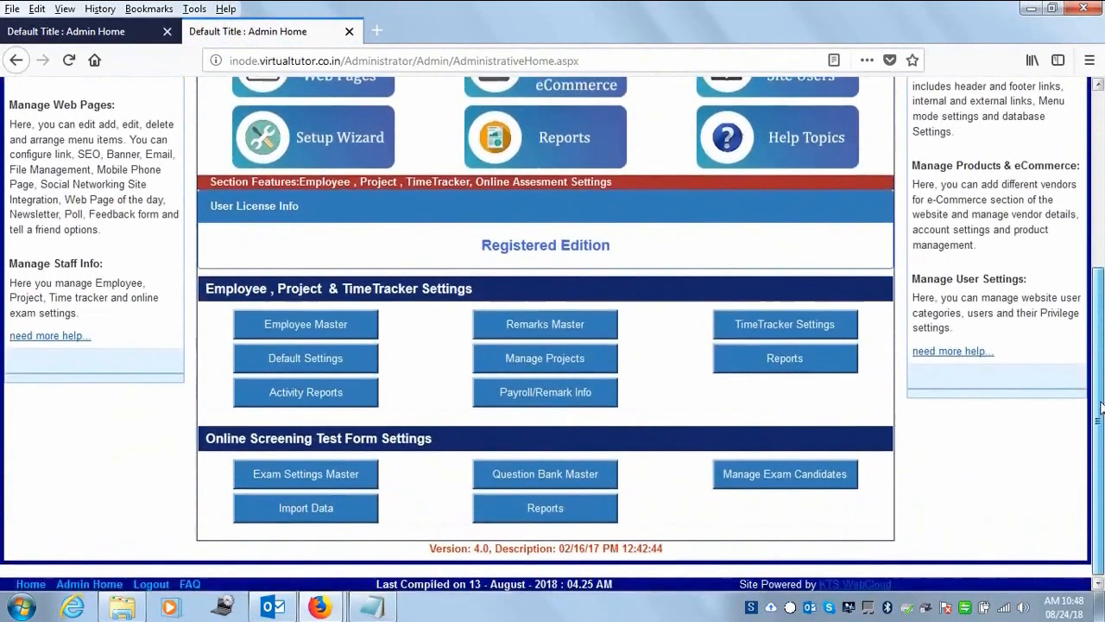
left_click(570, 480)
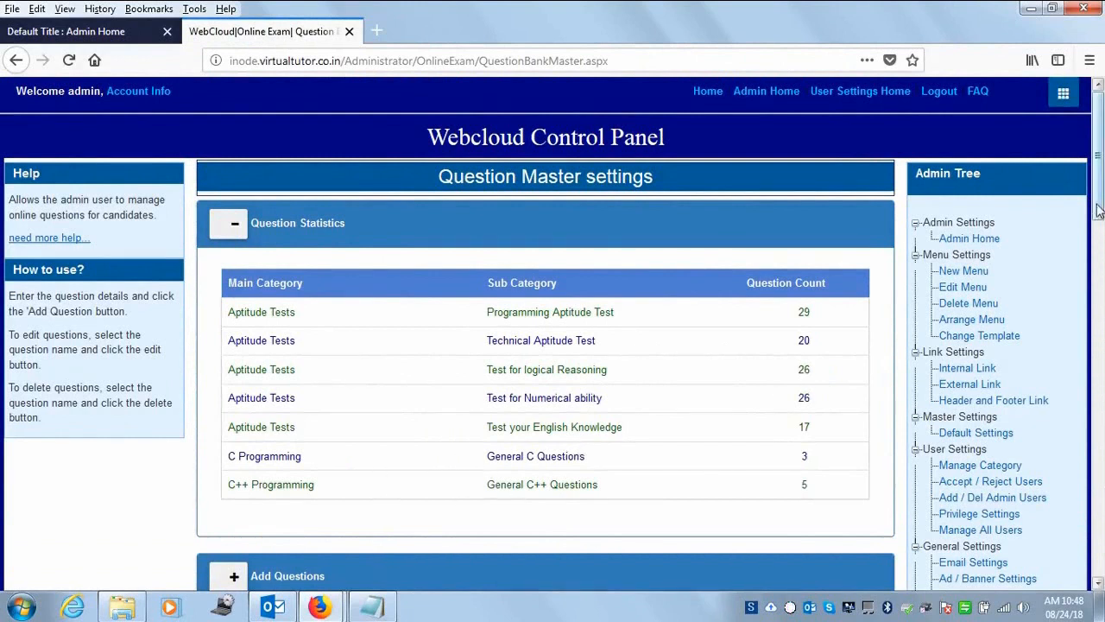
mouse_move(1099, 197)
left_mouse_down()
mouse_move(1100, 322)
mouse_move(1099, 197)
left_mouse_up()
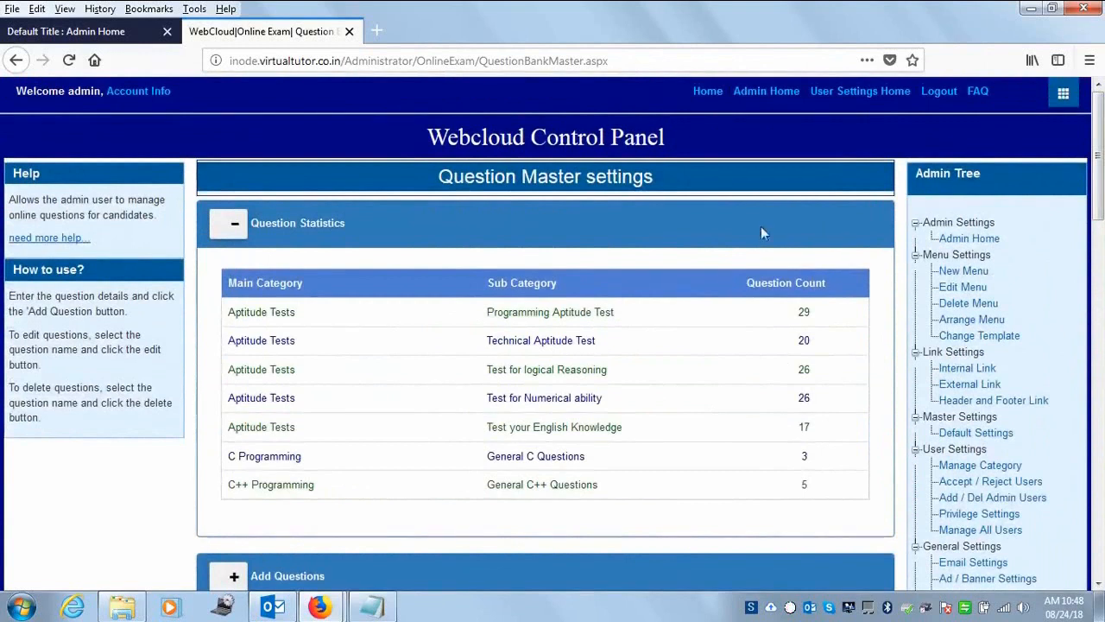
- Return to Admin Home, back out of the Setup Wizard, and reopen Import Data
left_click(766, 97)
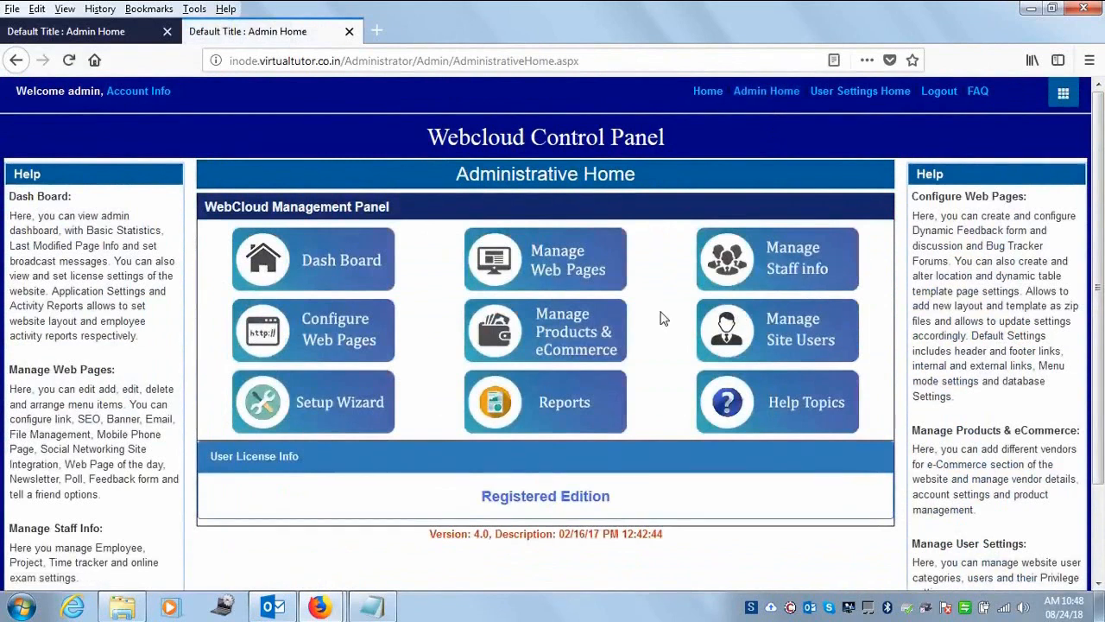
left_click(803, 265)
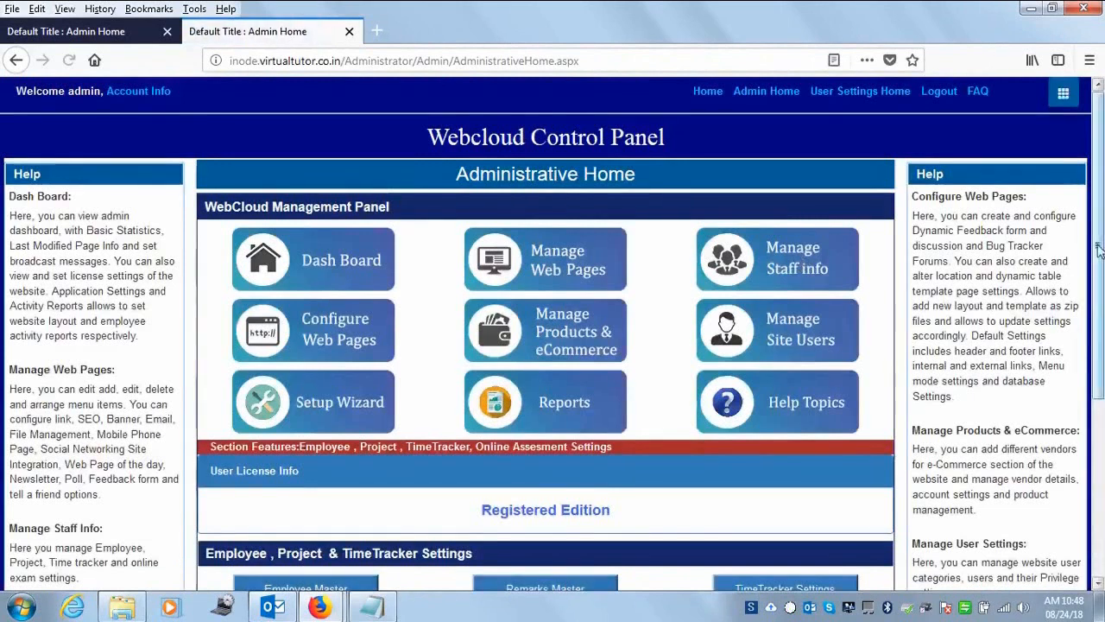
scroll(1102, 429, "down", 1)
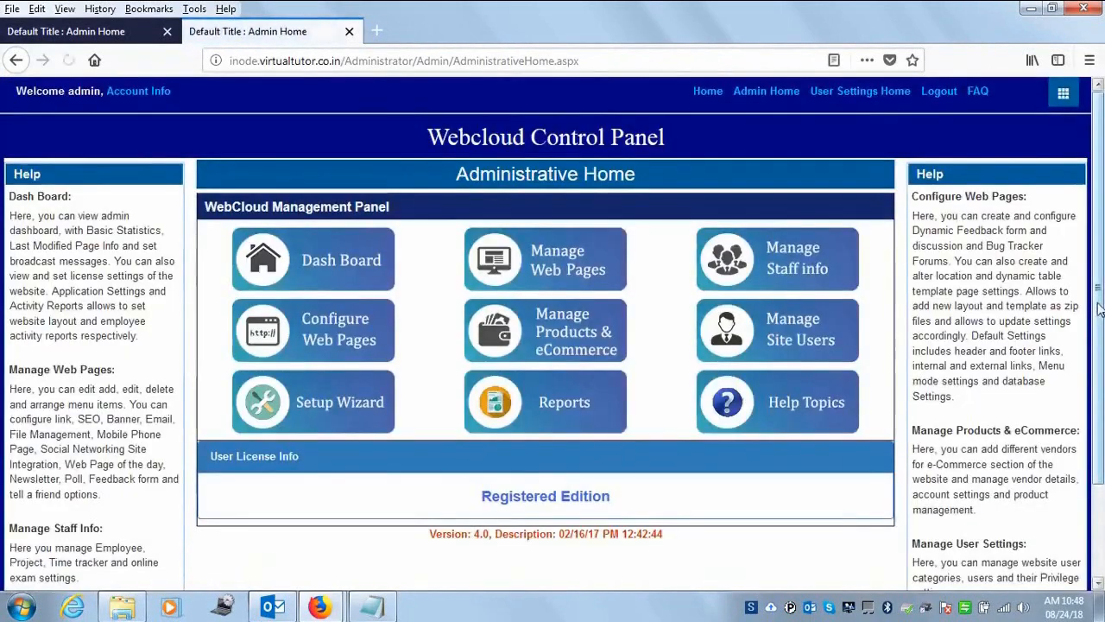
scroll(1103, 353, "down", 1)
left_click(320, 347)
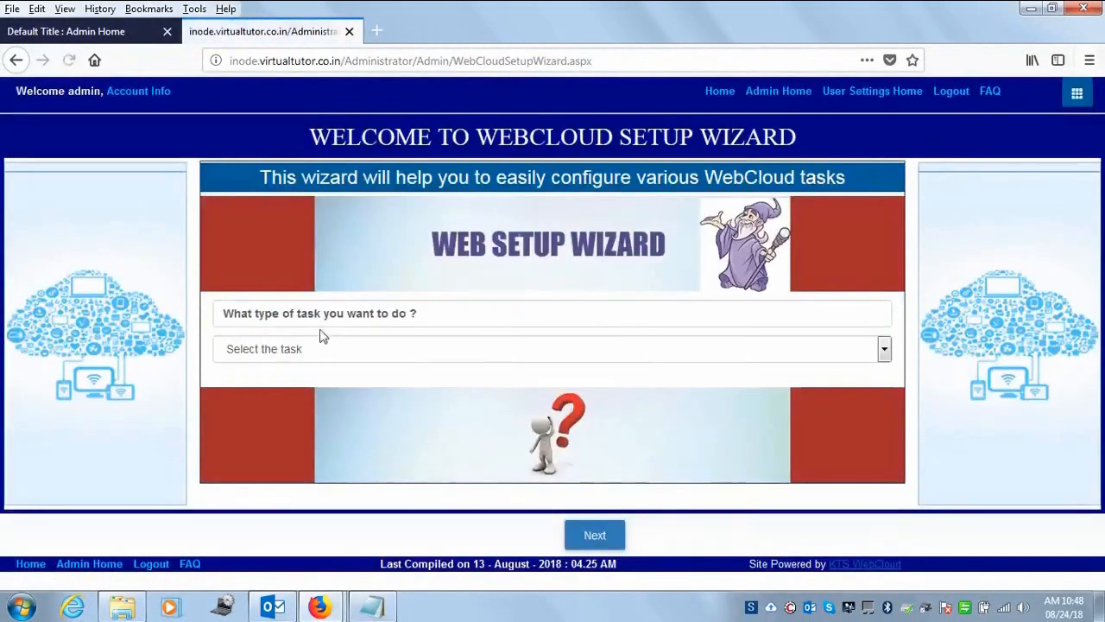
left_click(16, 60)
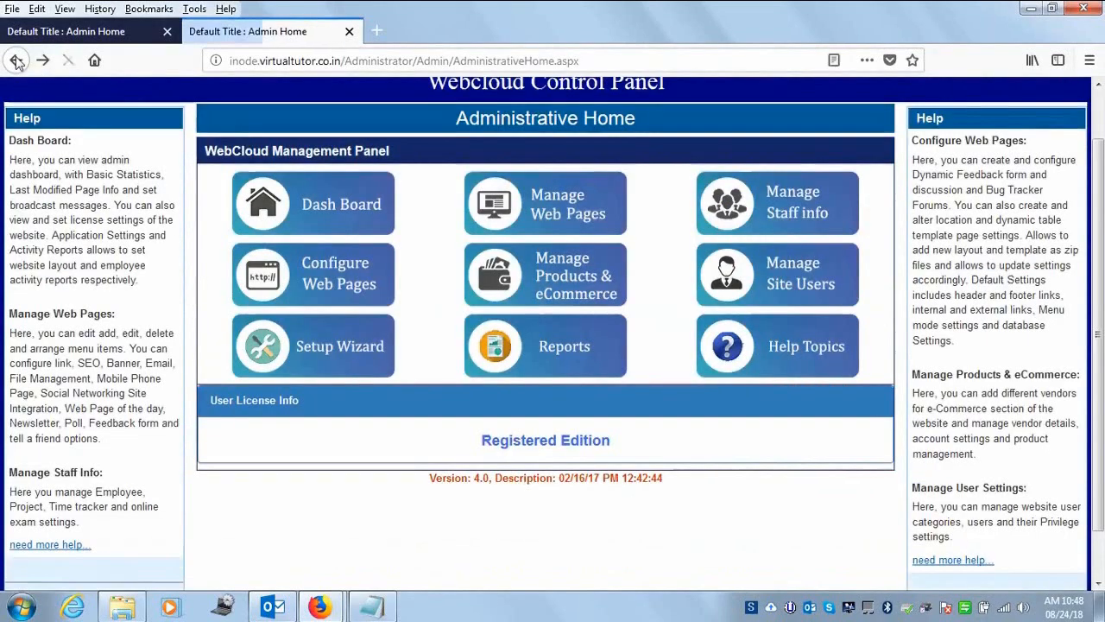
left_click(771, 215)
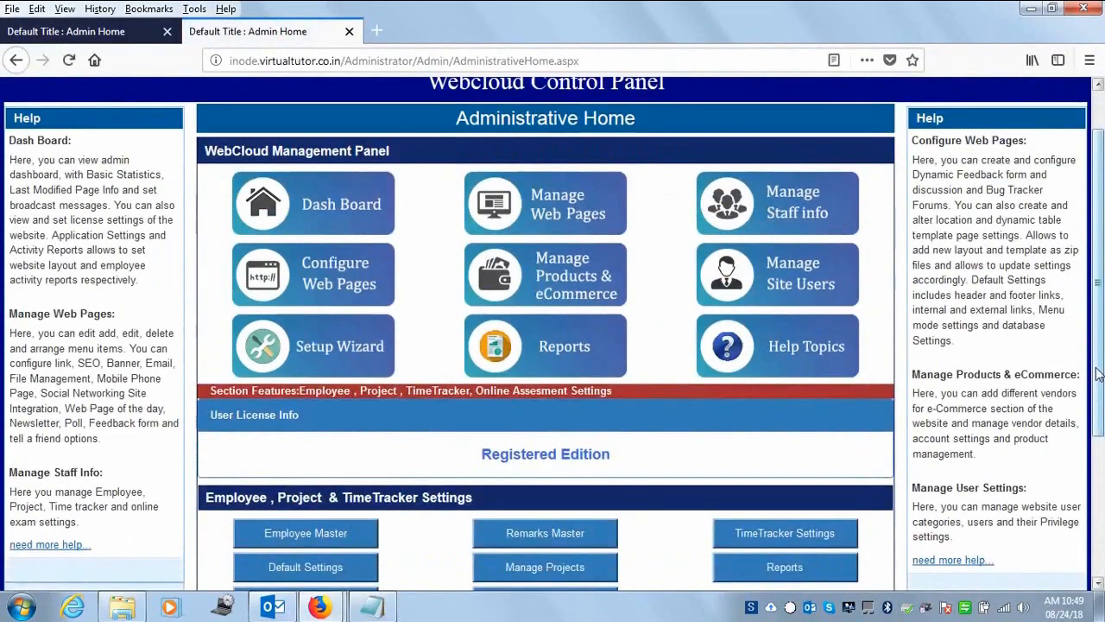
scroll(958, 516, "down", 4)
left_click(299, 527)
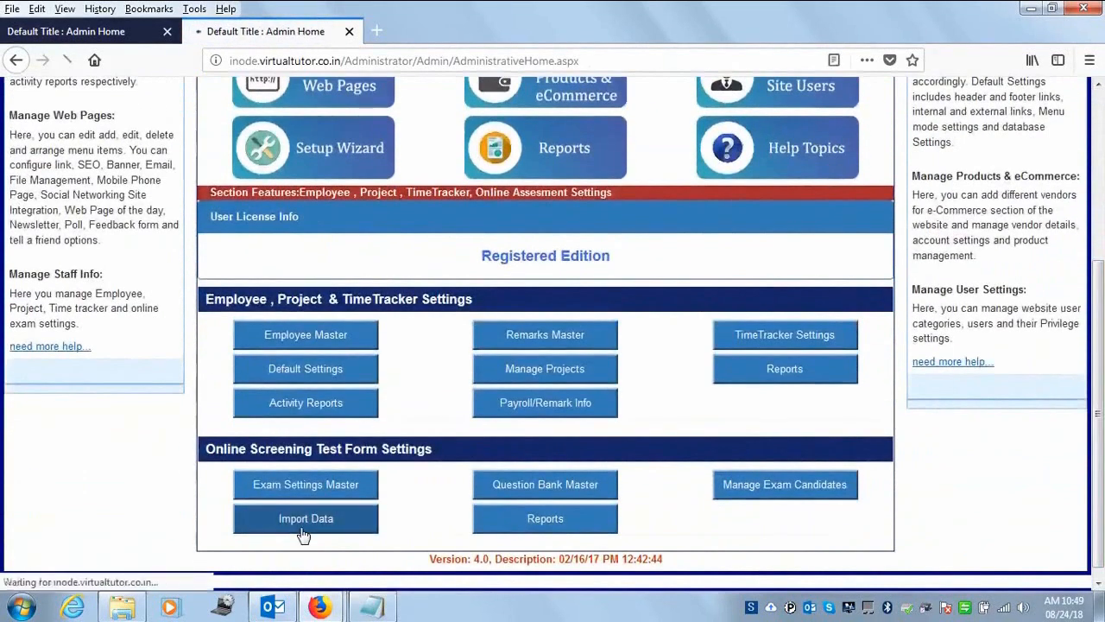
left_click(516, 290)
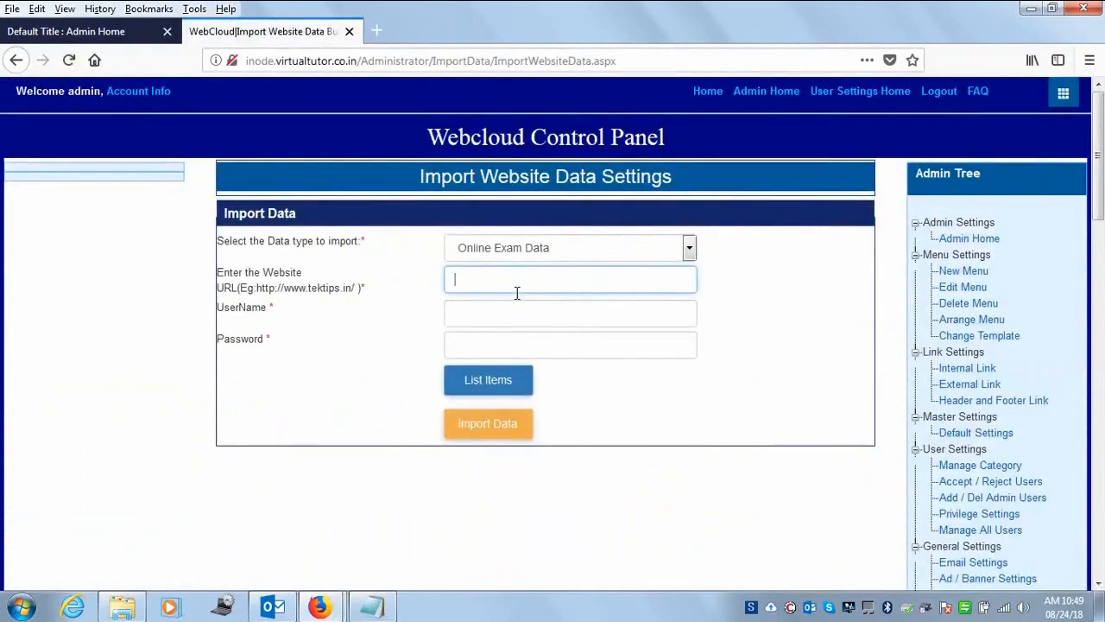
type("http")
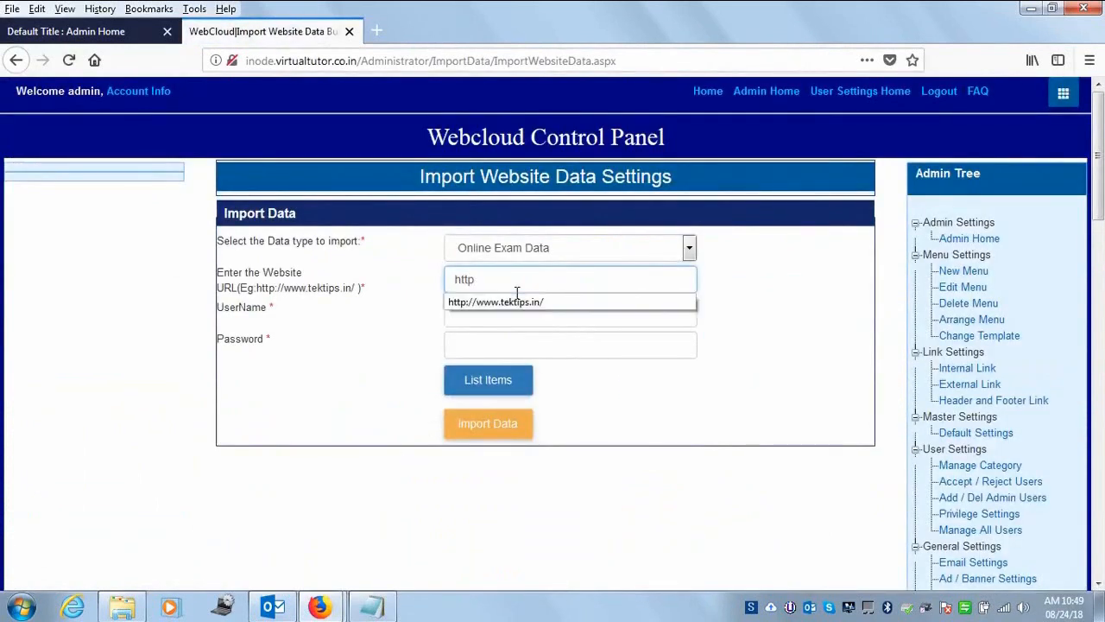
type("://")
key("Down")
key("Return")
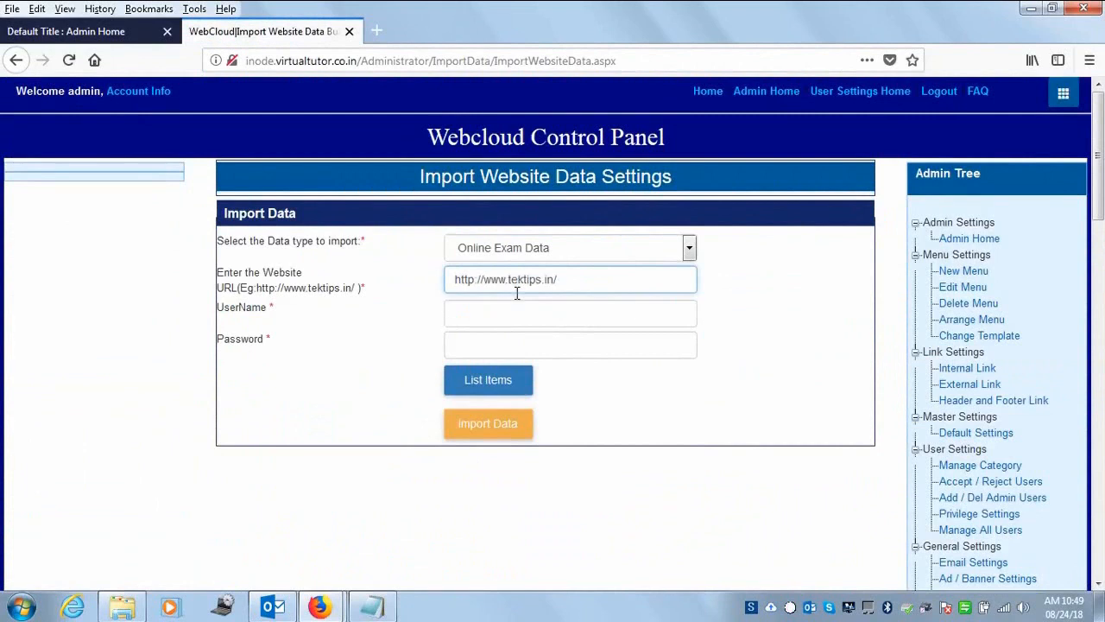
left_click(528, 311)
type("adm")
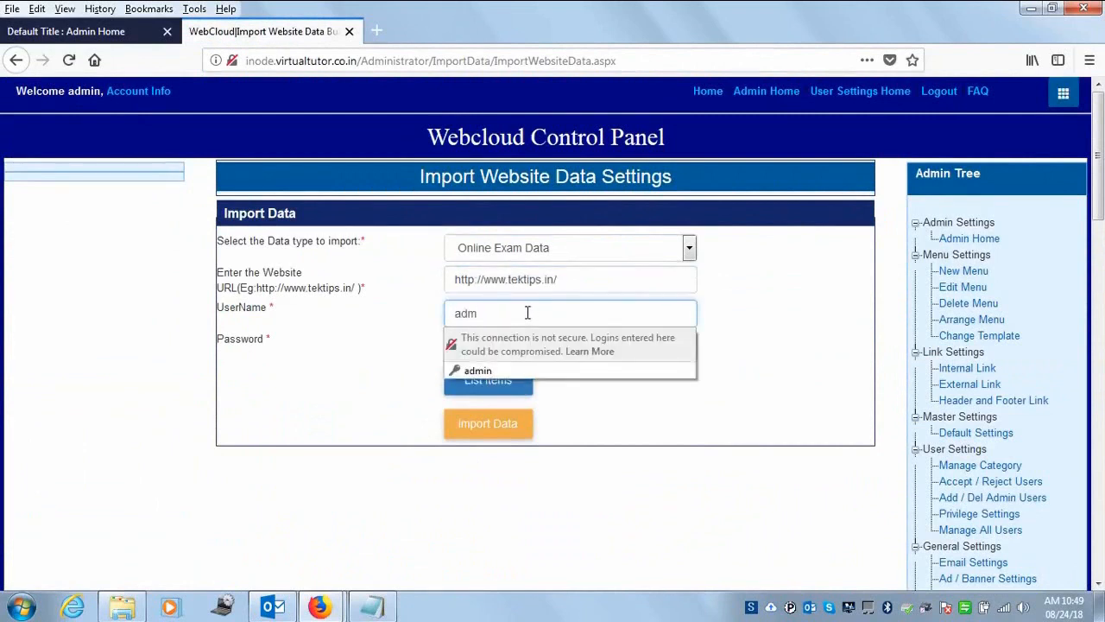
type("in")
key("Tab")
type("admin")
left_click_drag(489, 349, 320, 328)
type("a")
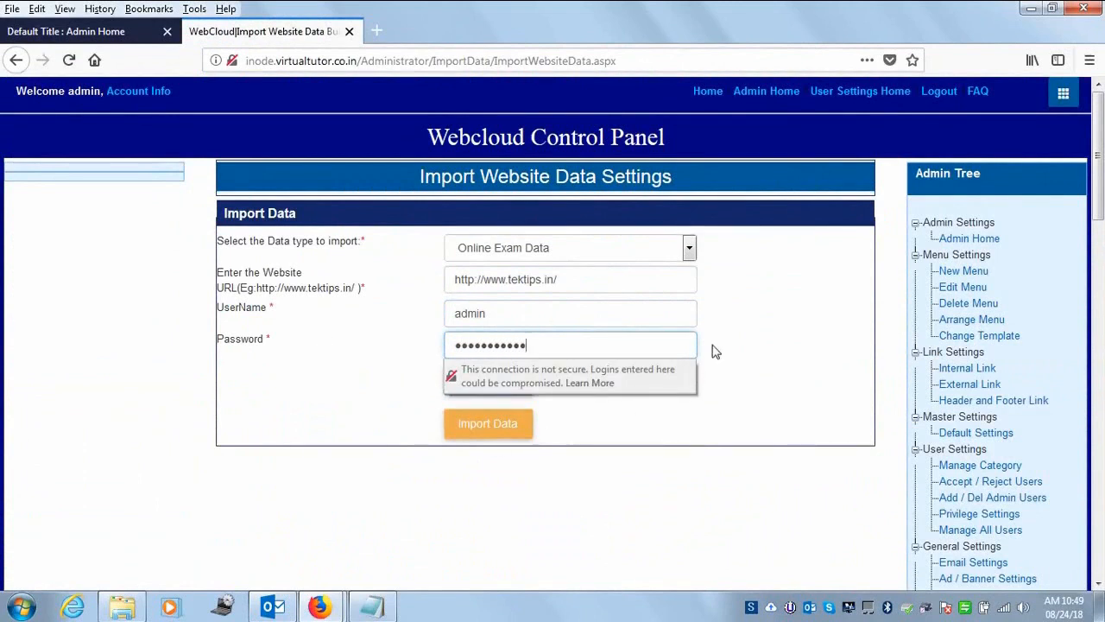
left_click(713, 416)
left_click(488, 379)
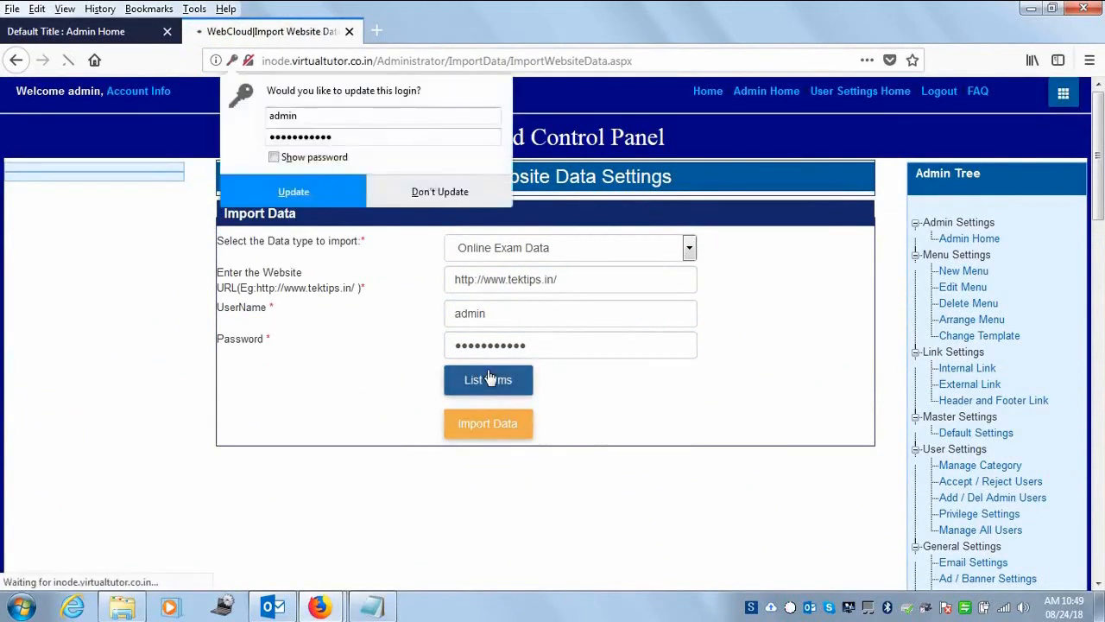
- Import the General Programming category and go back to the Administrative Home
left_click(225, 452)
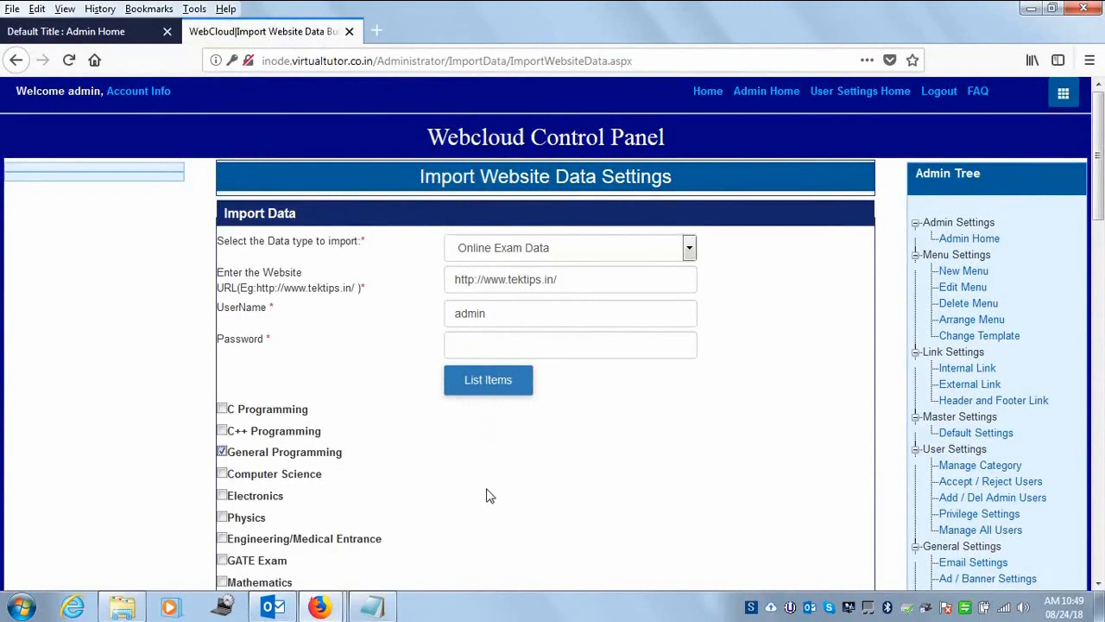
left_click_drag(1102, 175, 1101, 234)
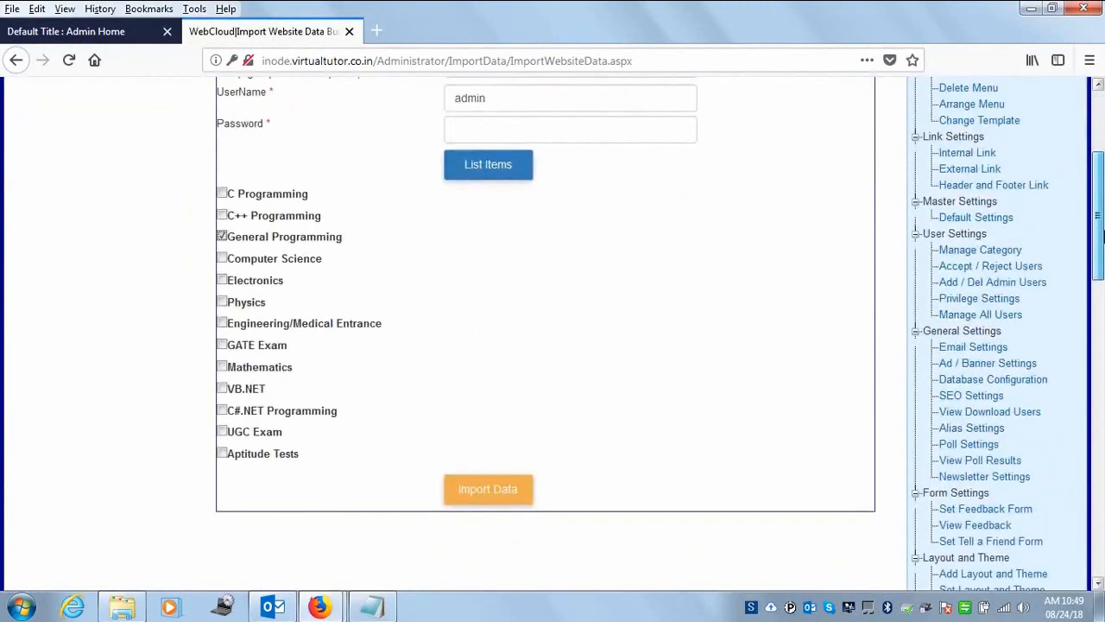
left_click(486, 501)
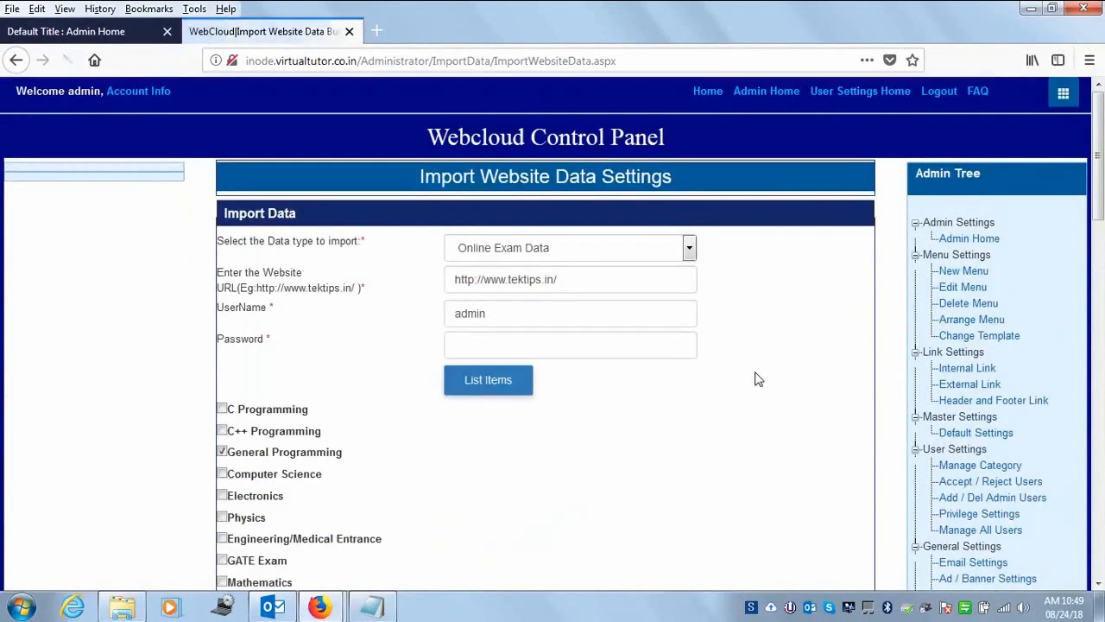
left_click_drag(1099, 158, 1095, 315)
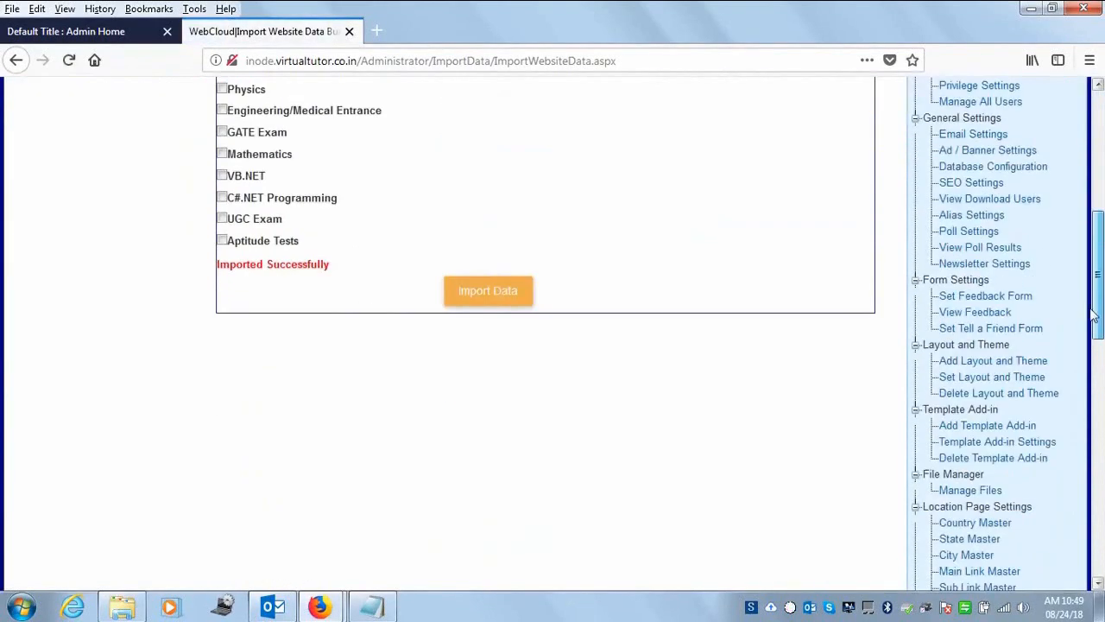
scroll(1094, 315, "up", 10)
left_click(771, 91)
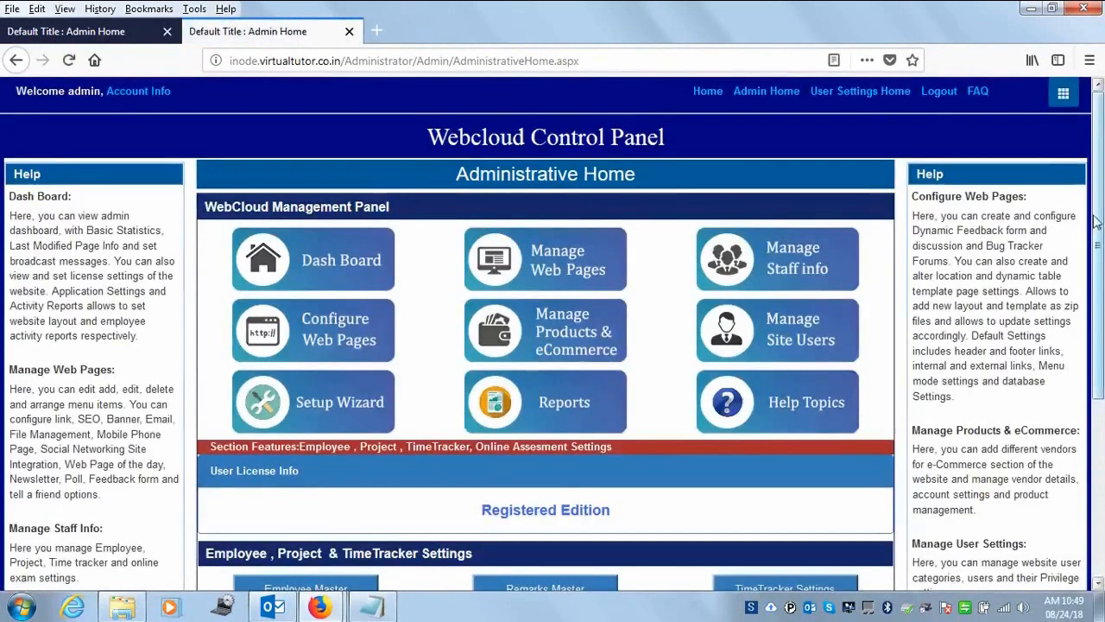
scroll(630, 555, "down", 2)
- Open Question Bank Master and page through both pages of question statistics
left_click(555, 563)
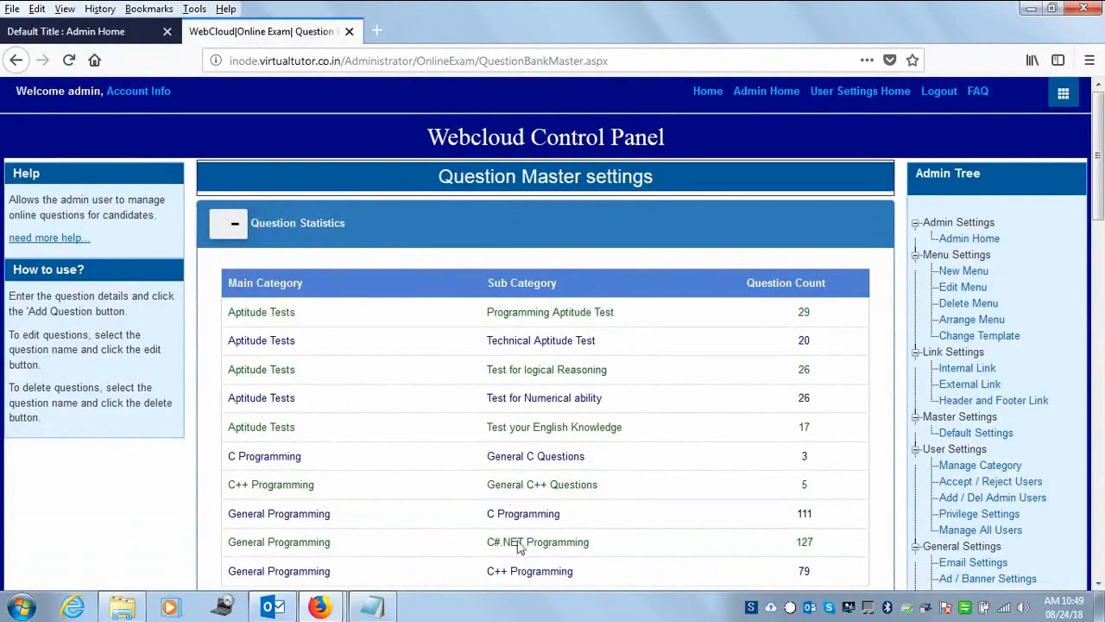
scroll(308, 400, "down", 3)
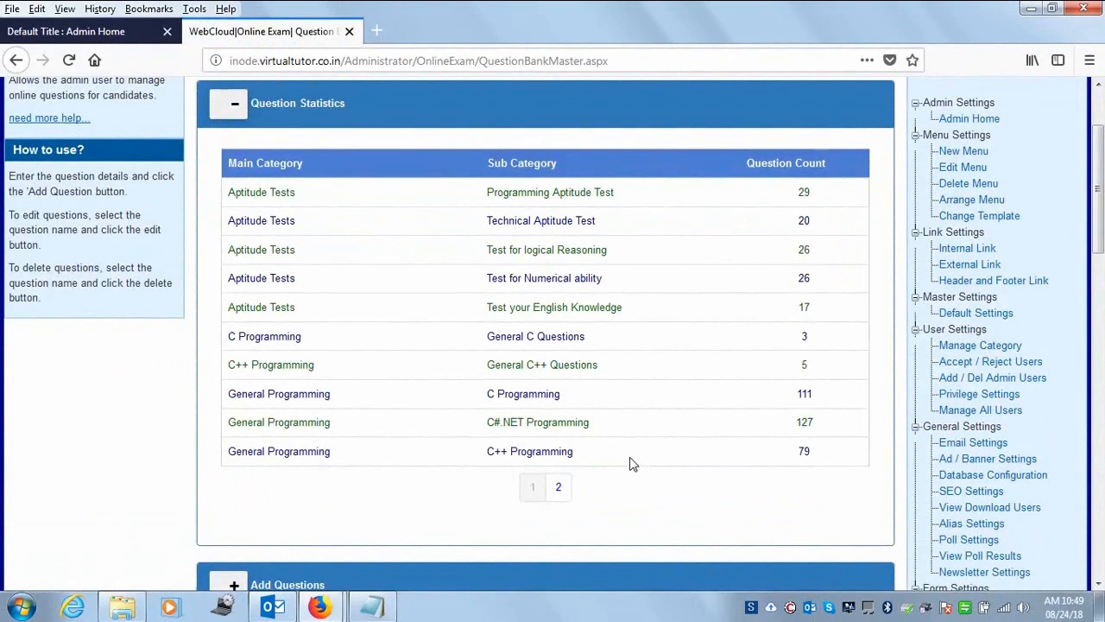
left_click(557, 488)
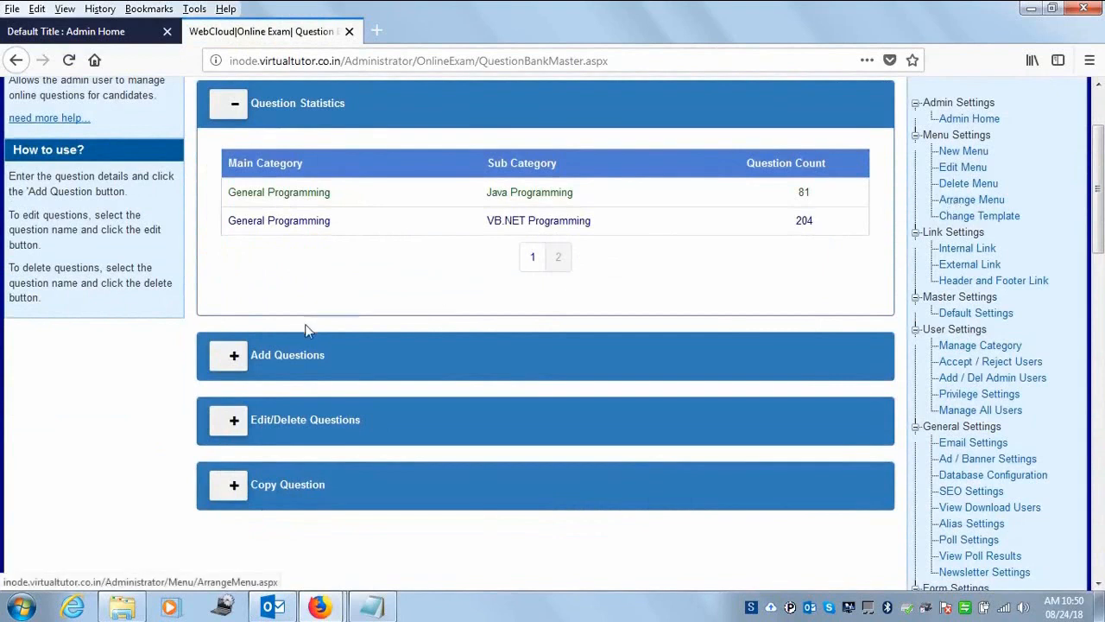
left_click(532, 256)
left_click_drag(1097, 208, 1093, 164)
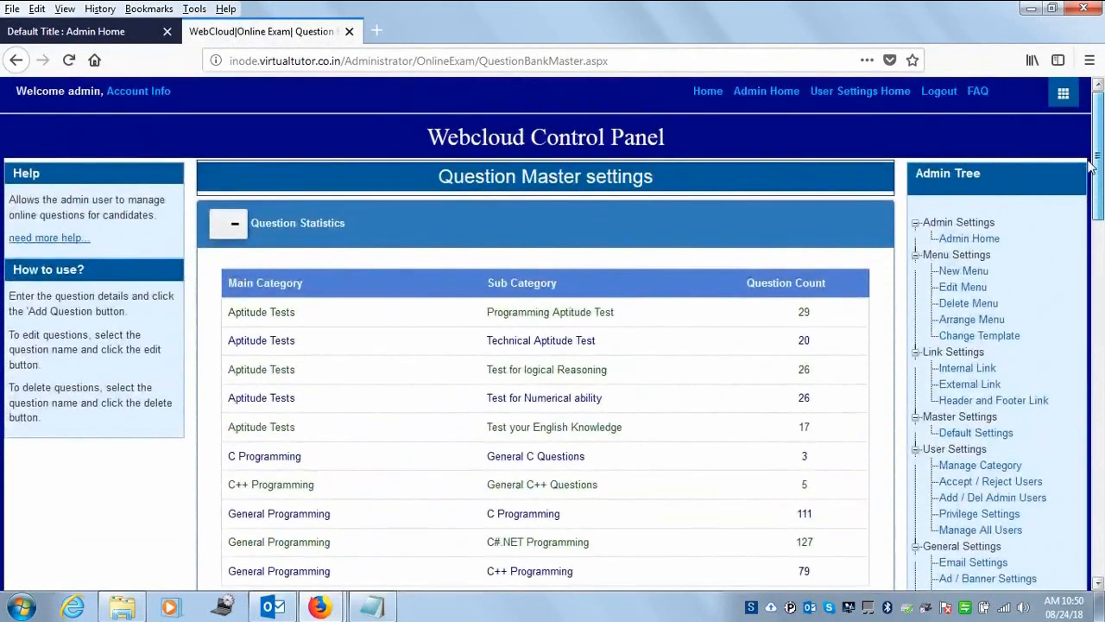
- Reopen Question Bank Master from Admin Home to see General Programming counts like C Programming 111
left_click(782, 93)
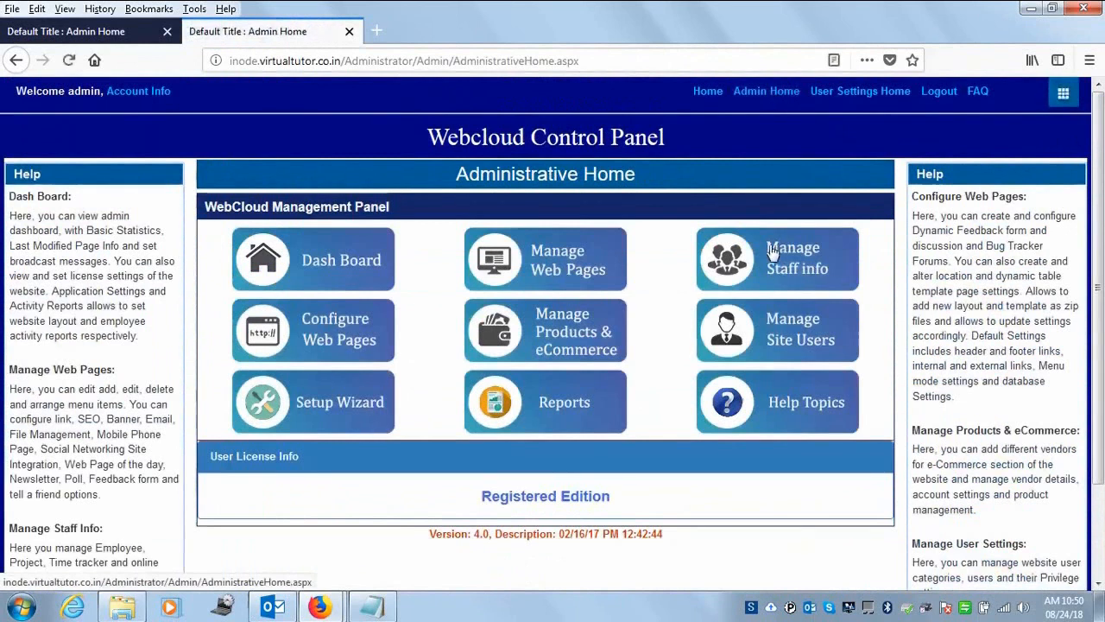
left_click(823, 263)
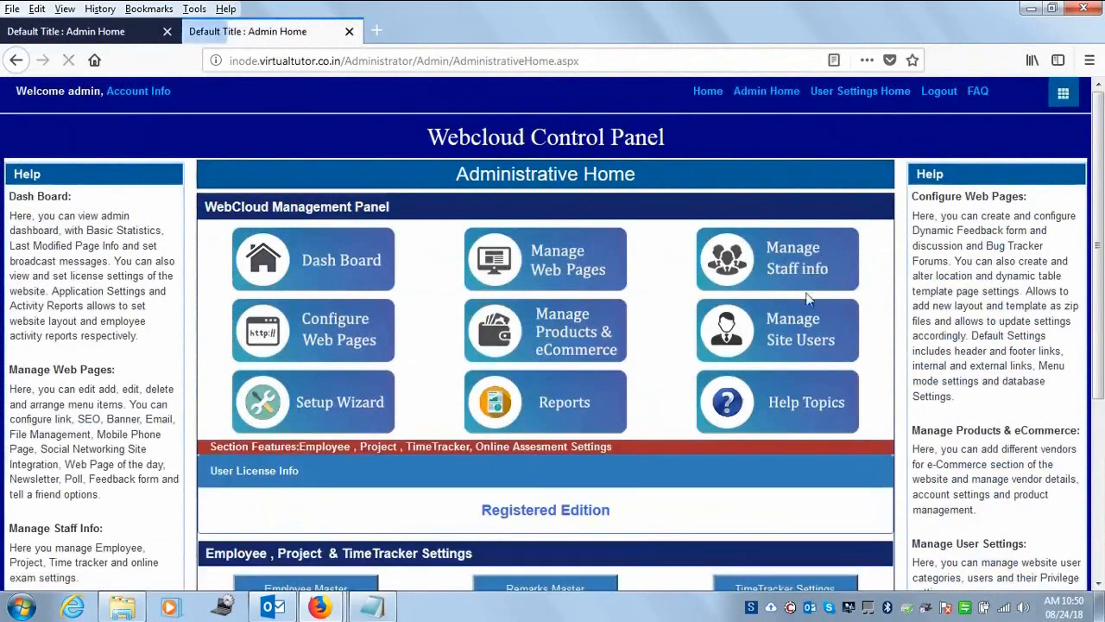
scroll(518, 431, "down", 5)
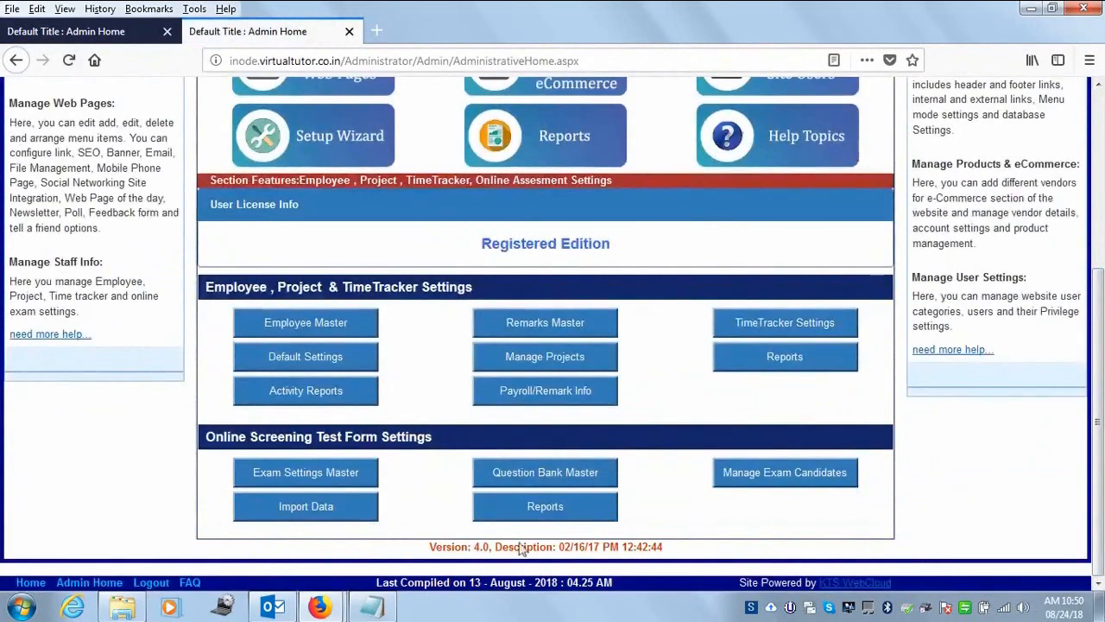
left_click(521, 476)
scroll(1089, 280, "down", 10)
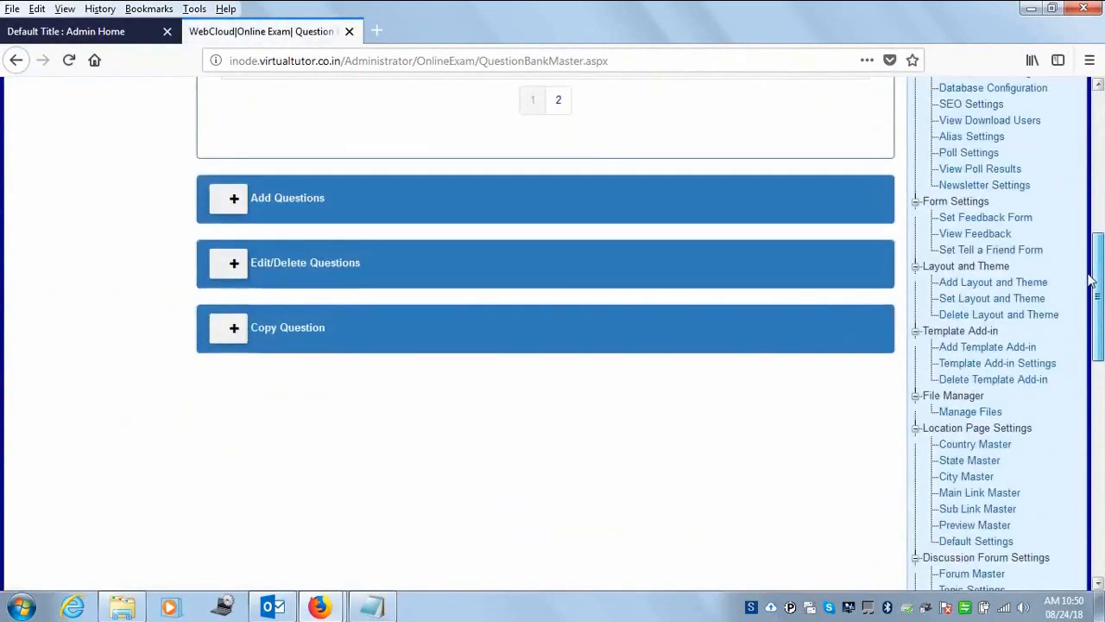
- Expand the Edit/Delete, Add Questions and Copy Question panels
left_click(236, 267)
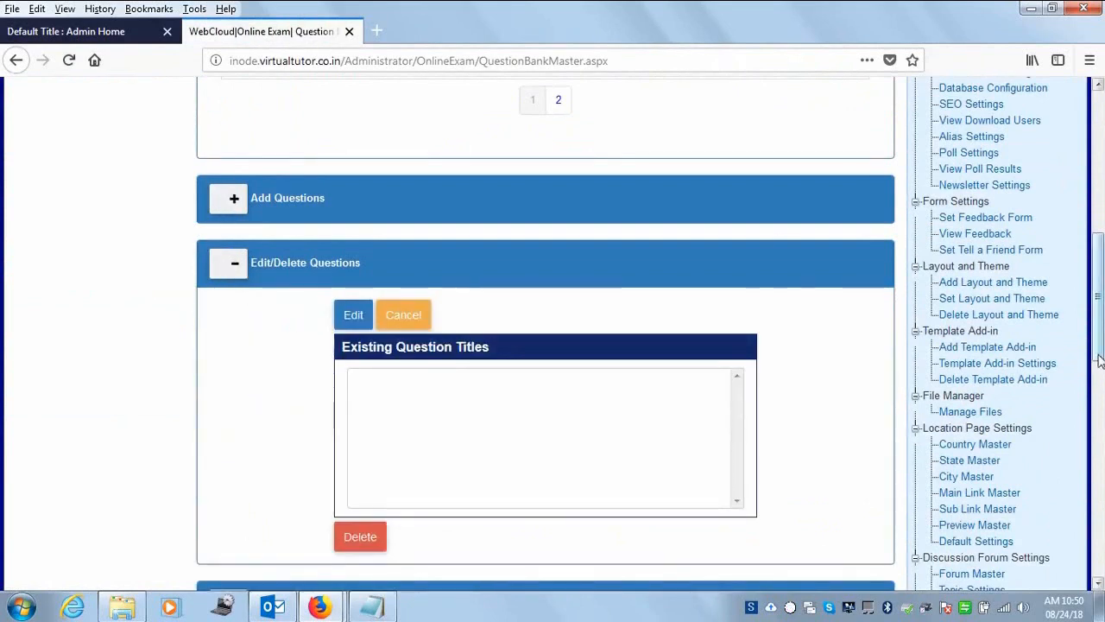
scroll(1099, 361, "up", 3)
scroll(1100, 361, "down", 2)
left_click(240, 289)
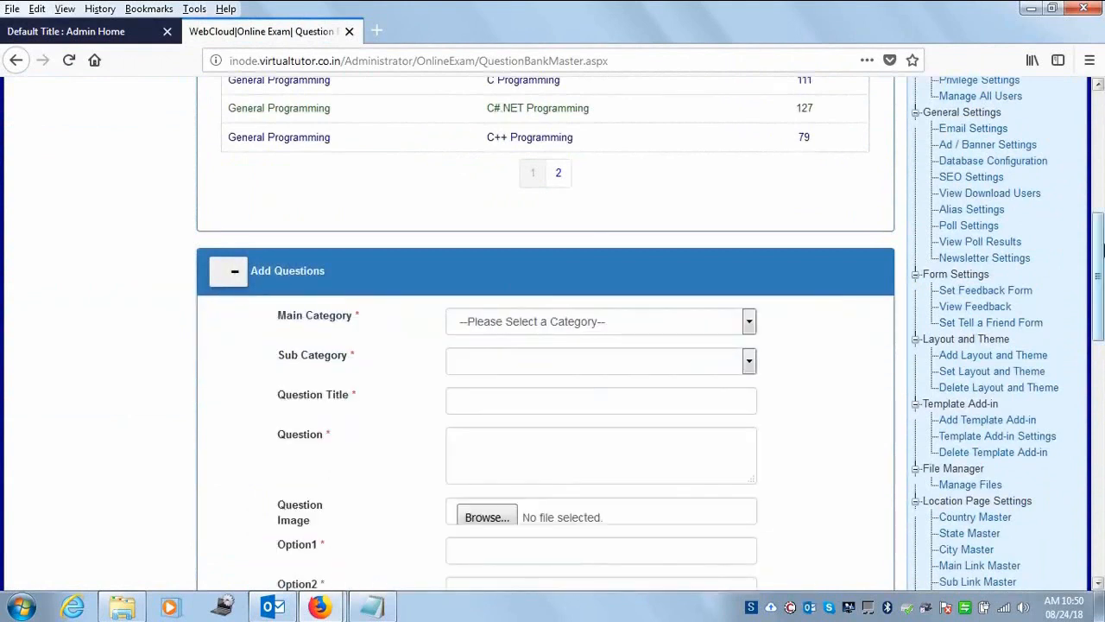
left_click_drag(1099, 276, 1093, 505)
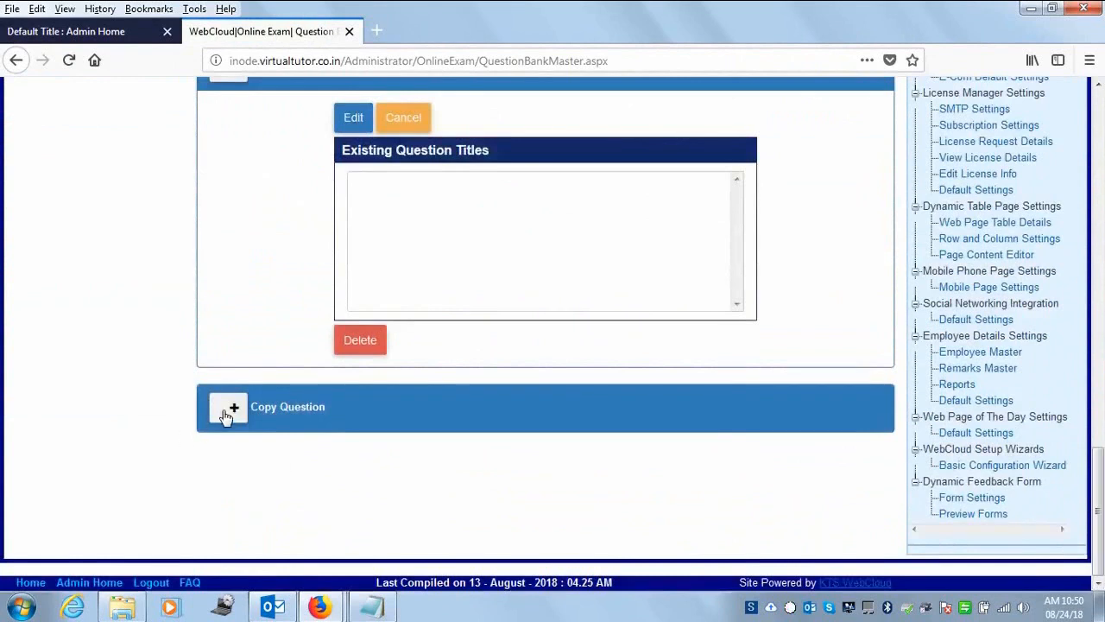
left_click(227, 411)
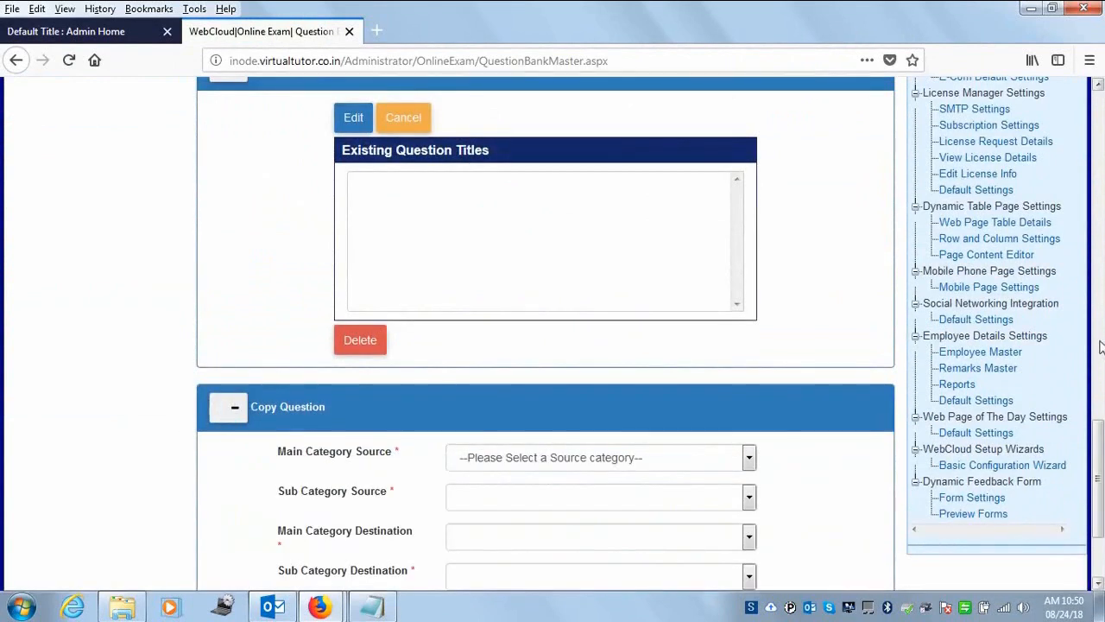
left_click_drag(1098, 461, 1093, 237)
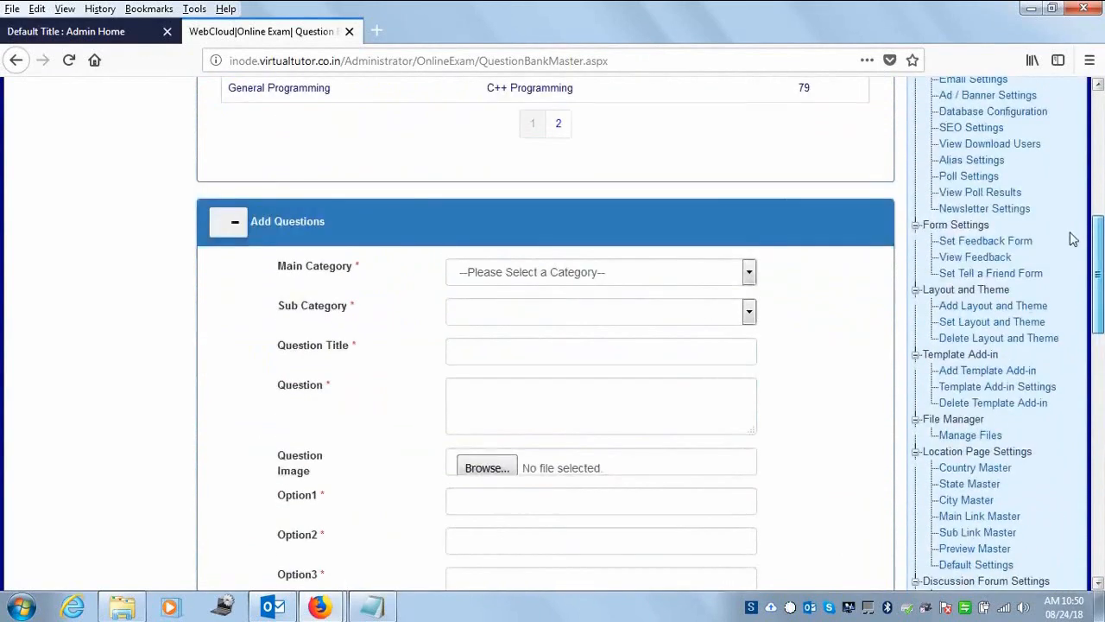
- Choose General Programming as main category and C++ Programming as sub category
left_click(618, 276)
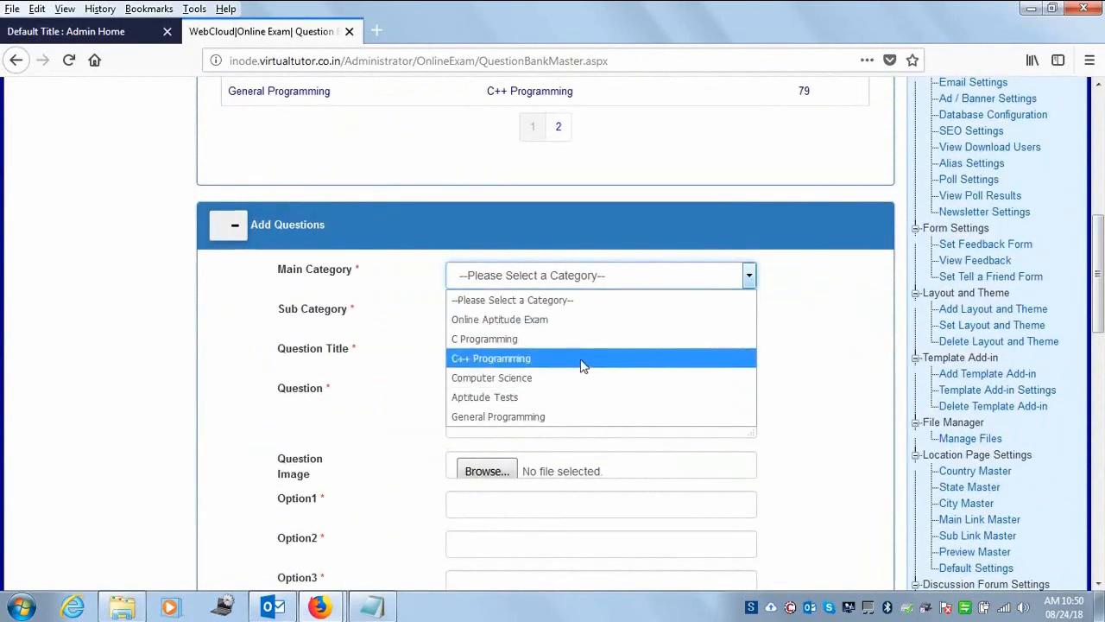
left_click(555, 411)
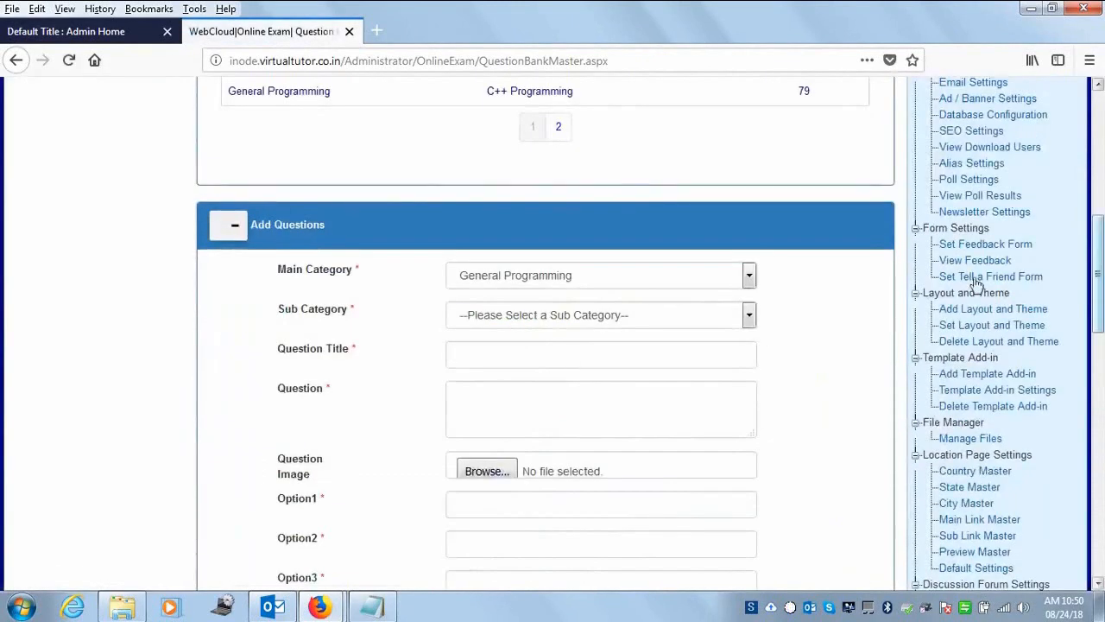
left_click(674, 316)
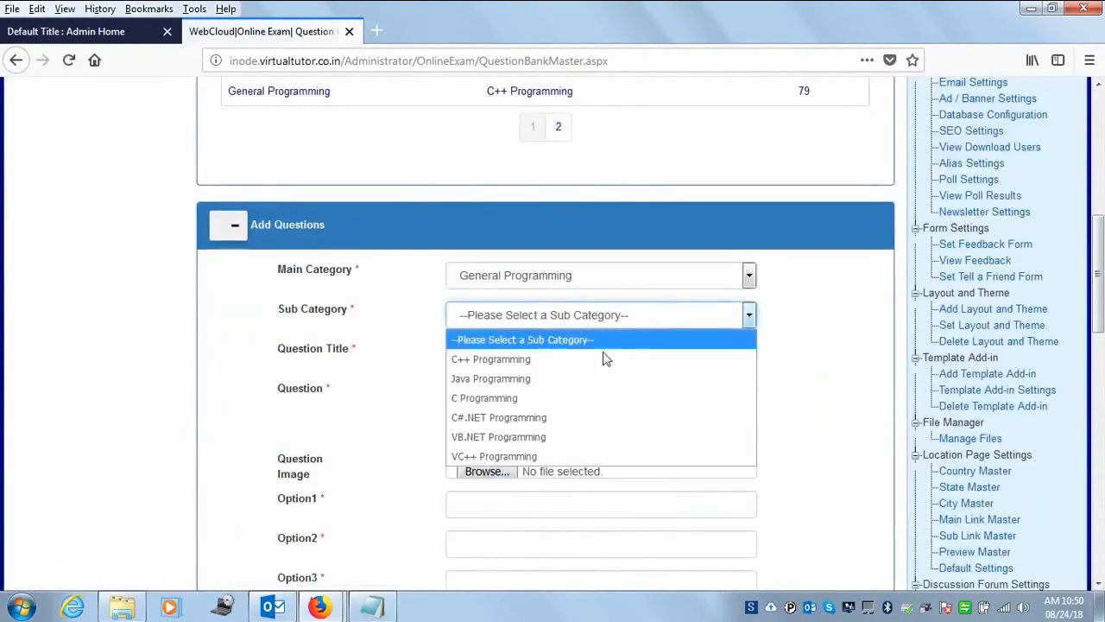
left_click(600, 357)
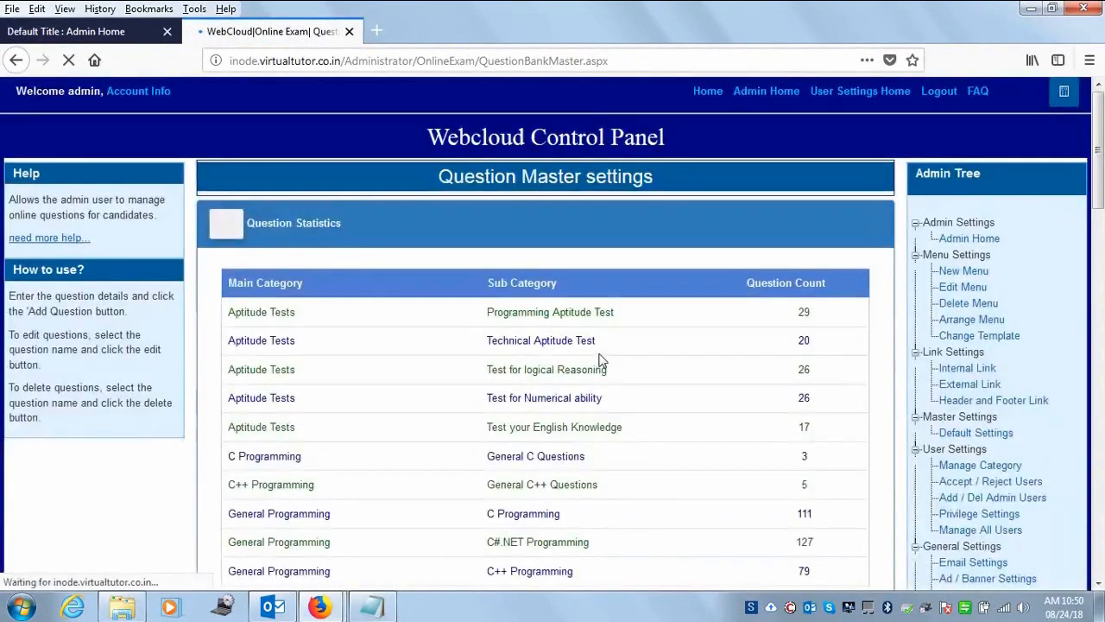
scroll(1101, 245, "down", 8)
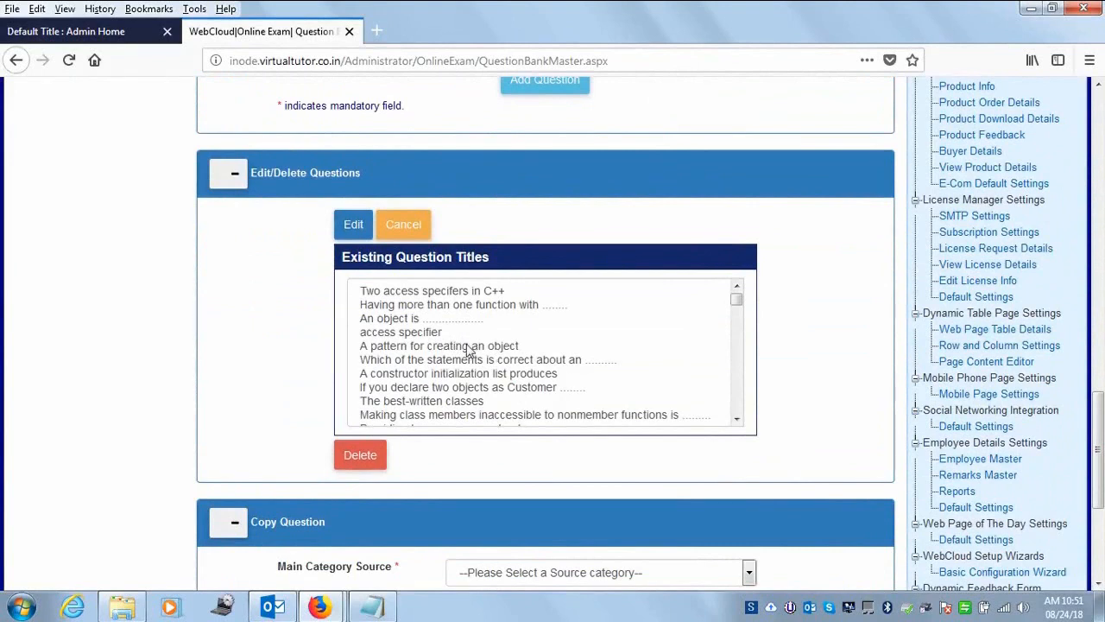
left_click(449, 291)
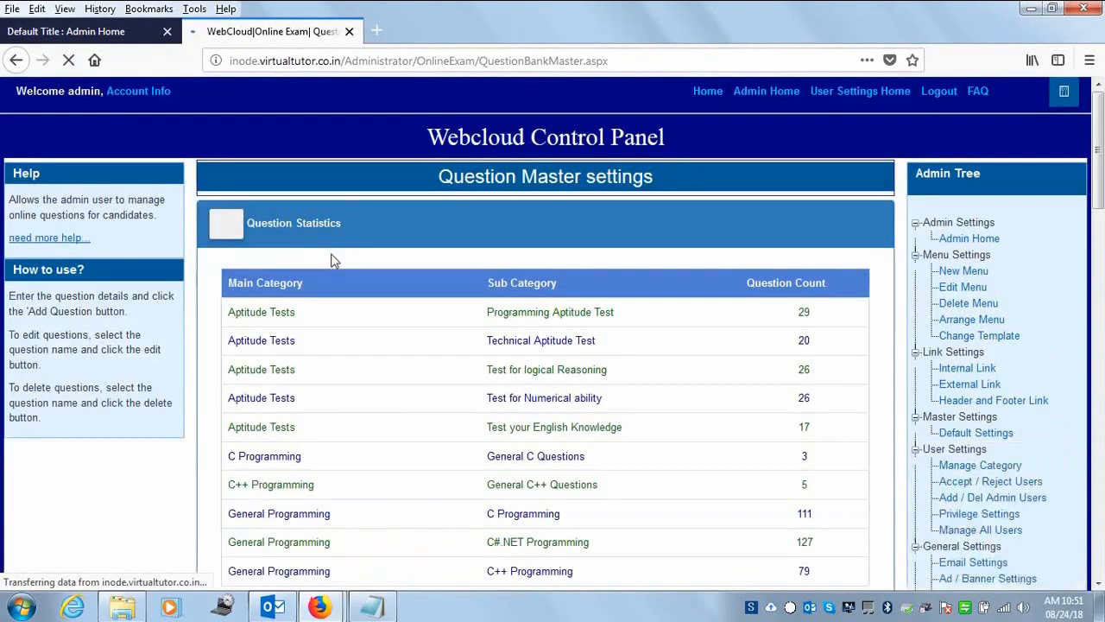
left_click_drag(1100, 408, 1100, 299)
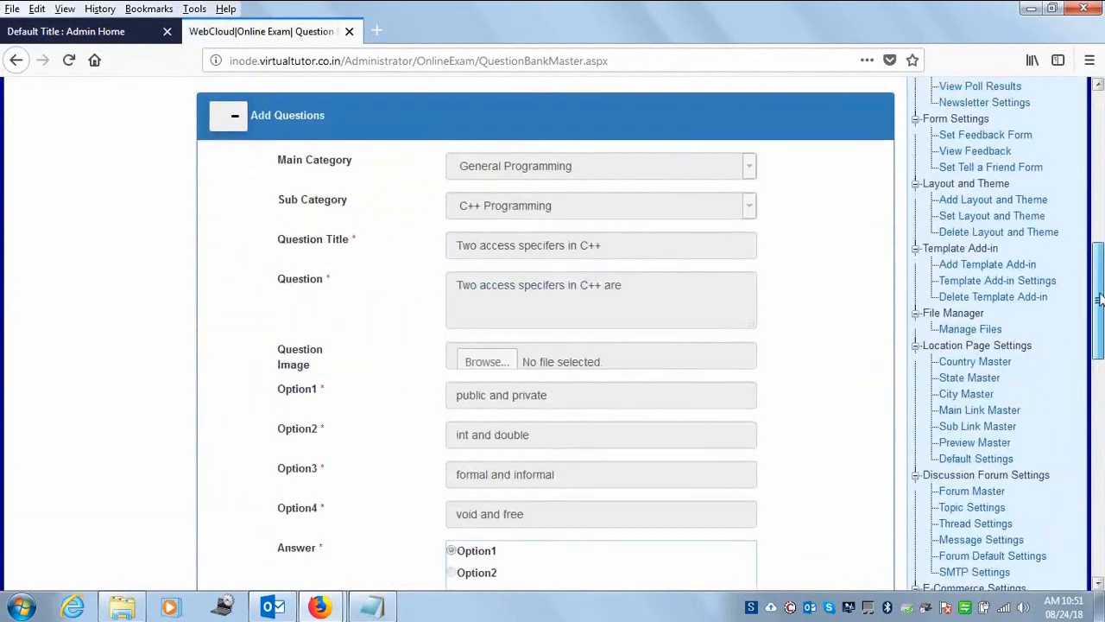
left_click_drag(1100, 302, 1074, 314)
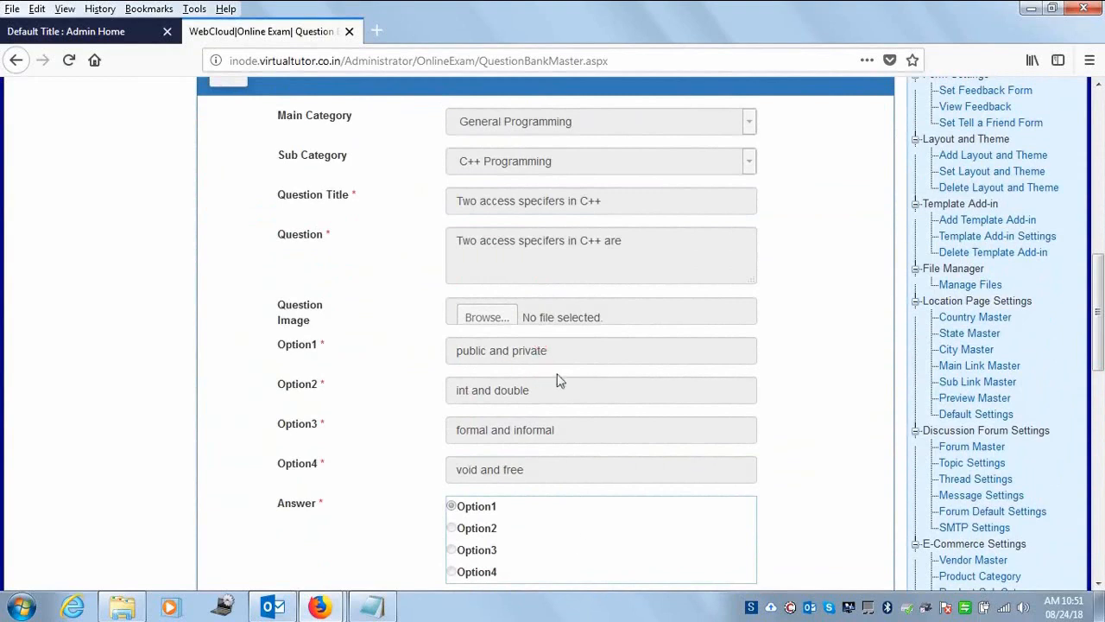
scroll(1079, 442, "down", 5)
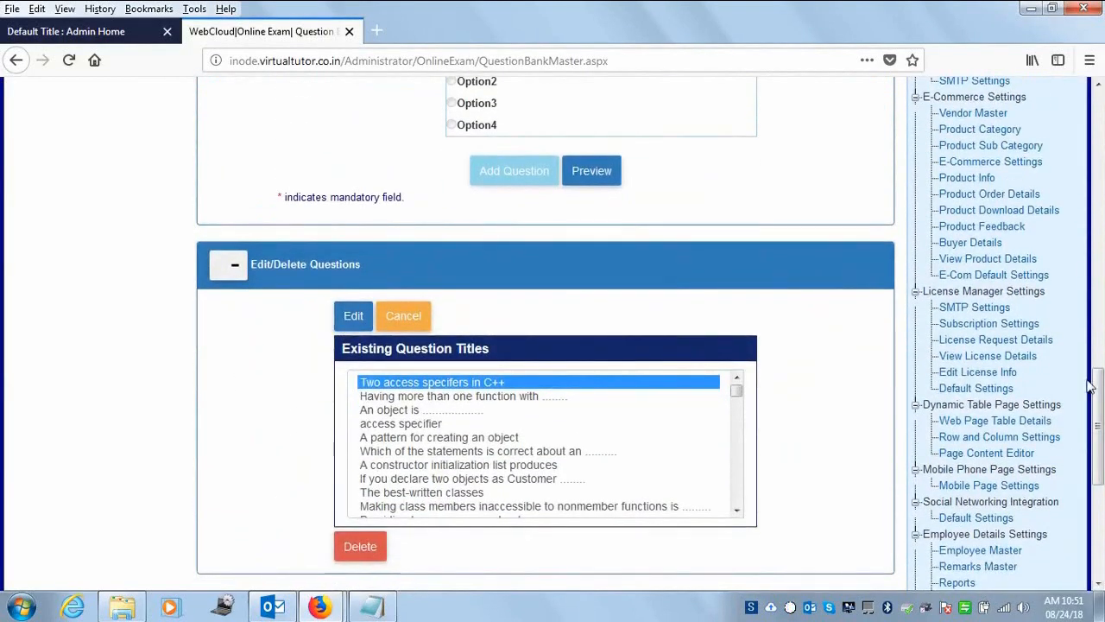
left_click_drag(1095, 431, 757, 134)
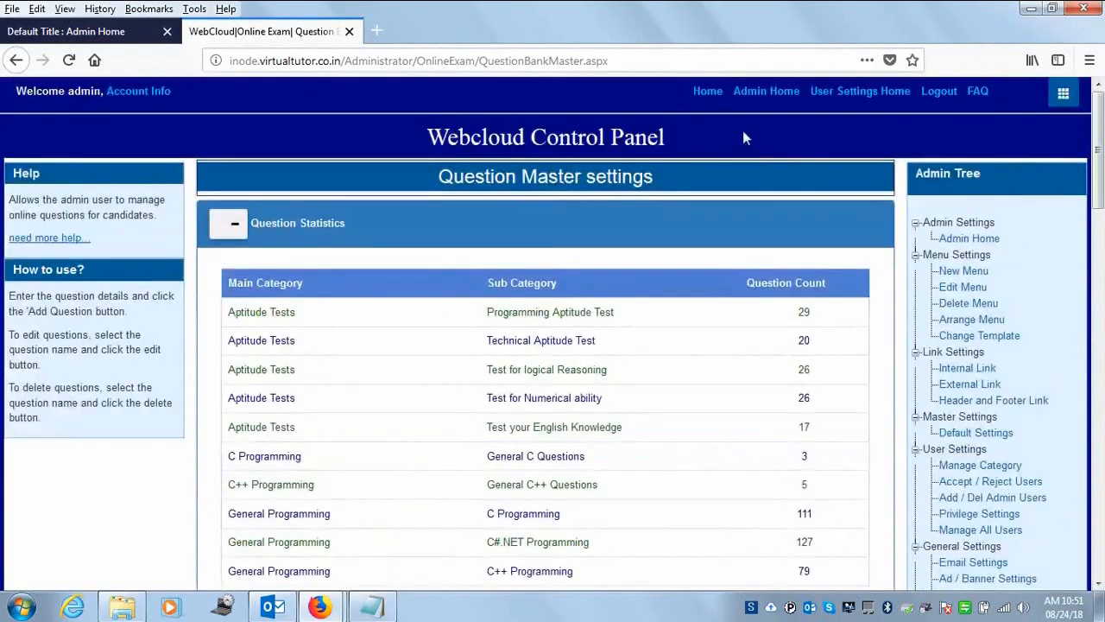
- Open Exam Settings Master from Admin Home and load the Online Aptitude Exam category
left_click(765, 93)
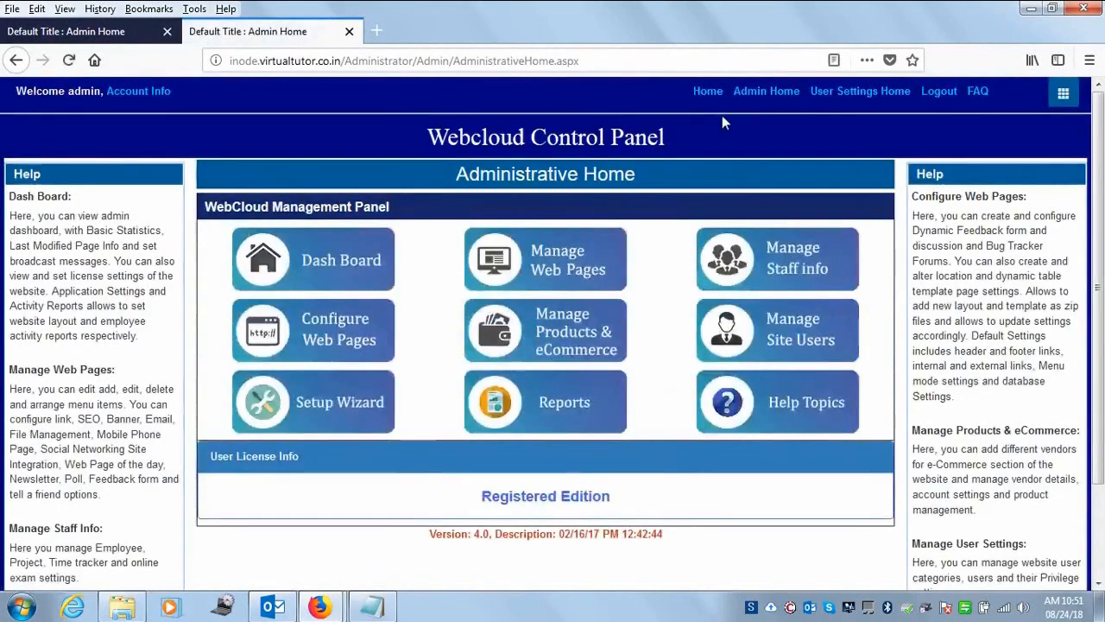
left_click(753, 258)
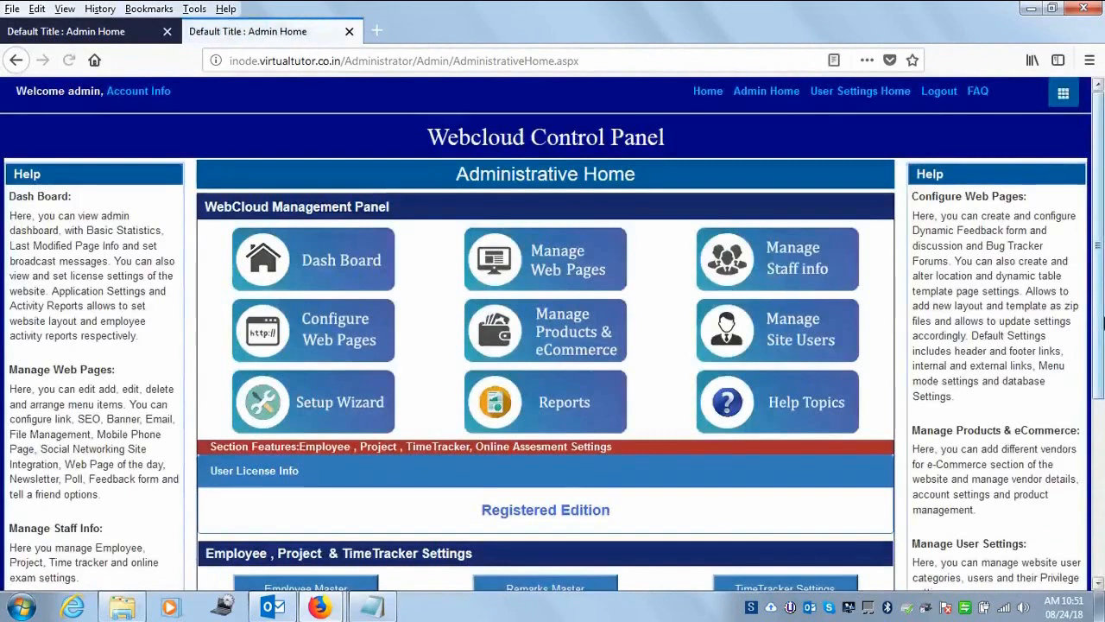
left_click_drag(1101, 298, 1102, 509)
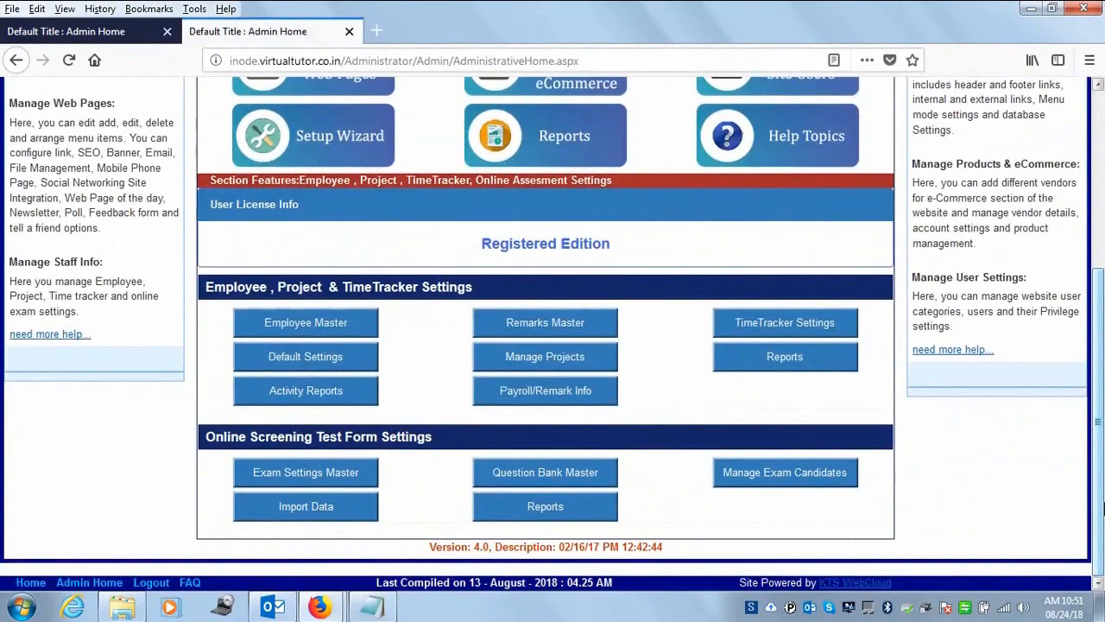
left_click(264, 474)
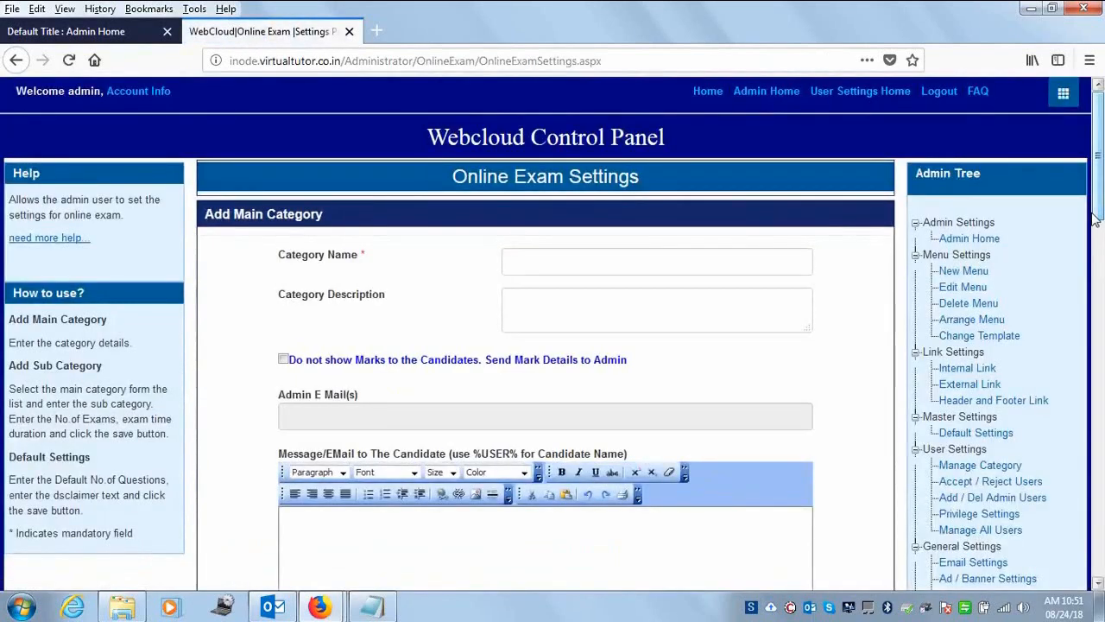
left_click_drag(1101, 207, 1101, 346)
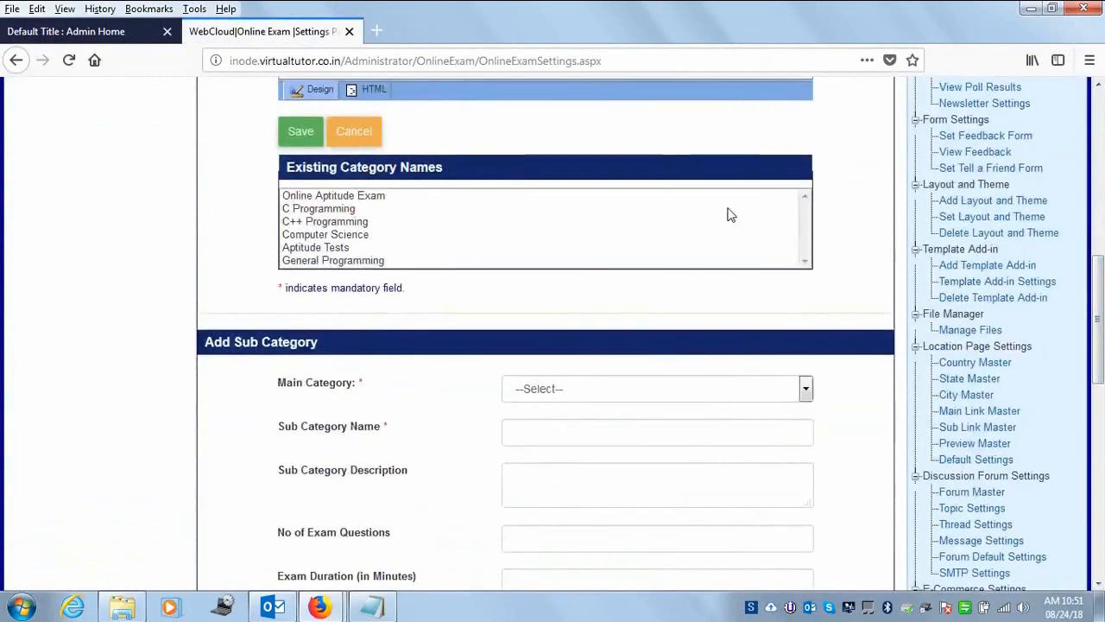
left_click(352, 198)
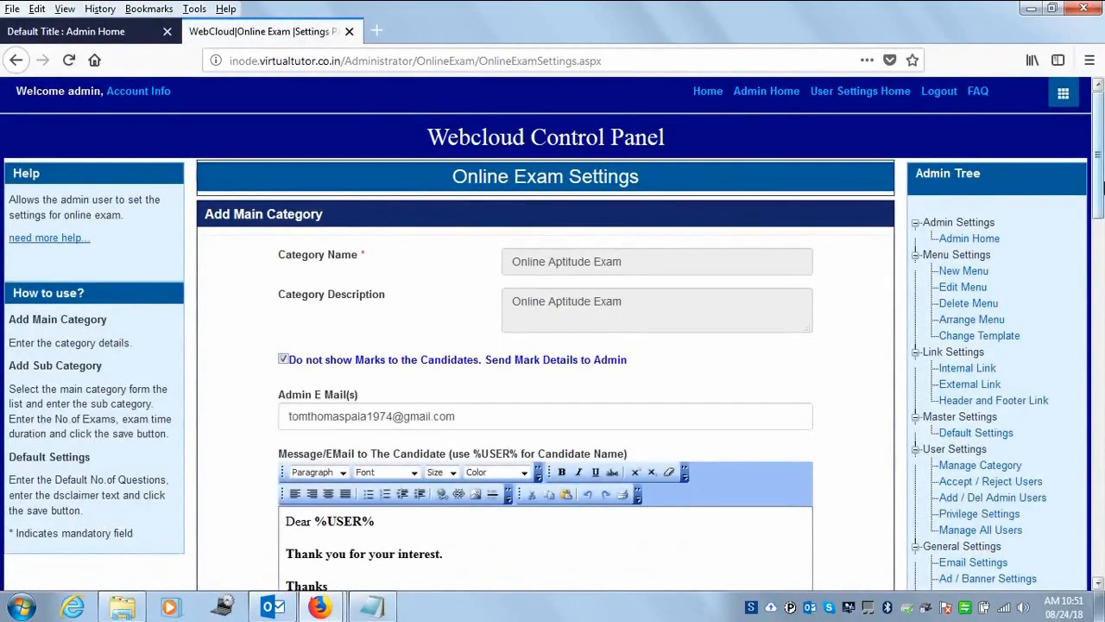
left_click_drag(1101, 177, 1077, 397)
- Add sub category Online IT Aptitude Test under Online Aptitude Exam, reusing the name as description
left_click(578, 203)
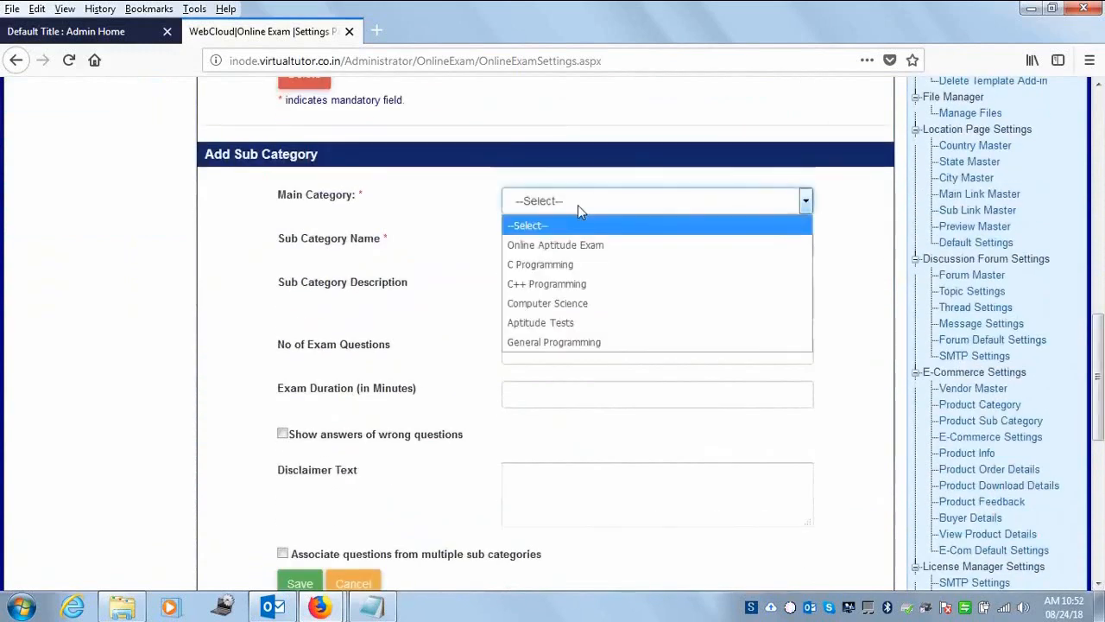
left_click(578, 246)
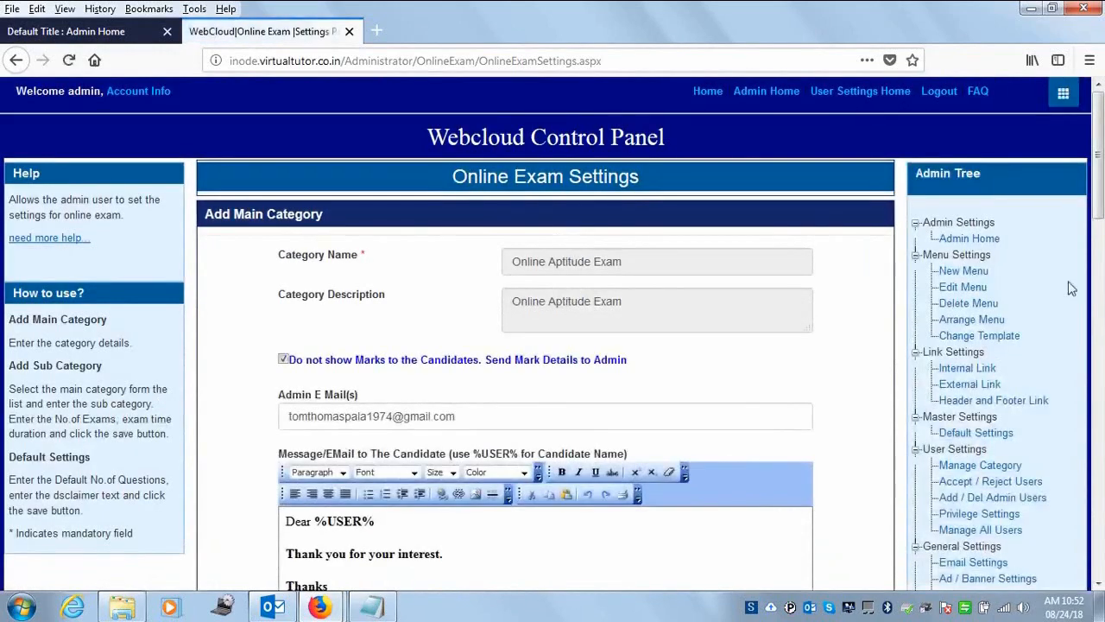
left_click_drag(1100, 192, 1096, 407)
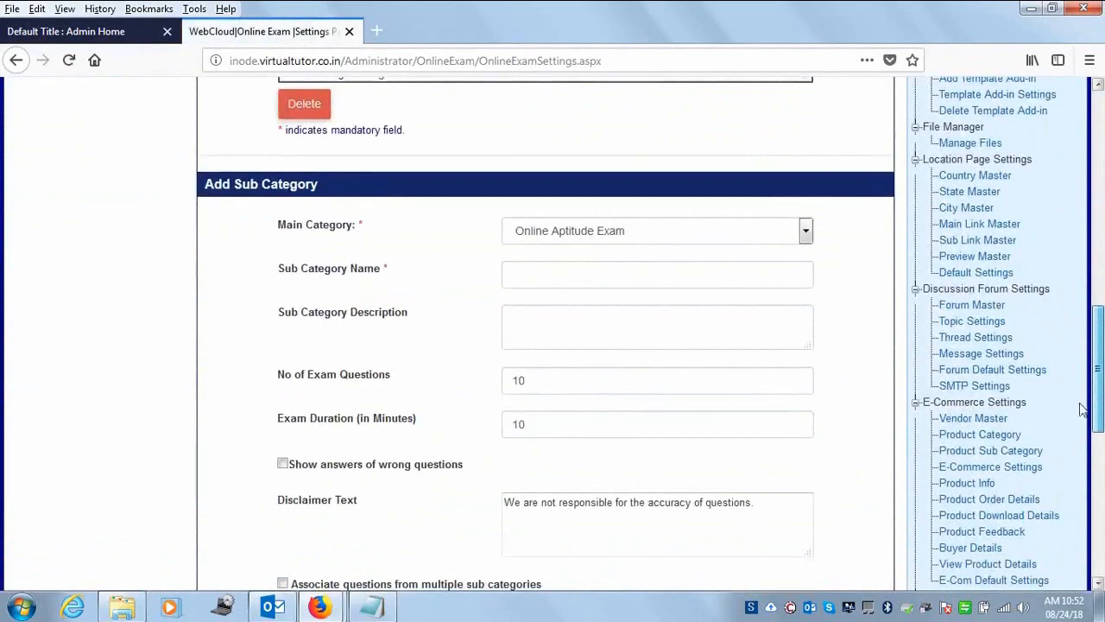
left_click(536, 277)
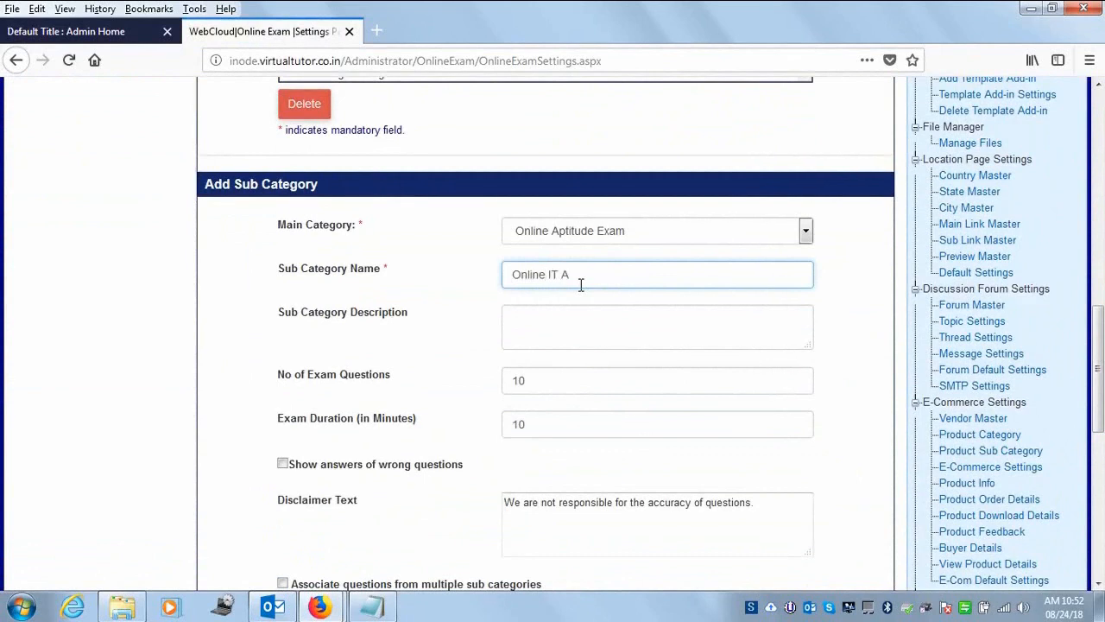
type("tude Test")
left_click(542, 315)
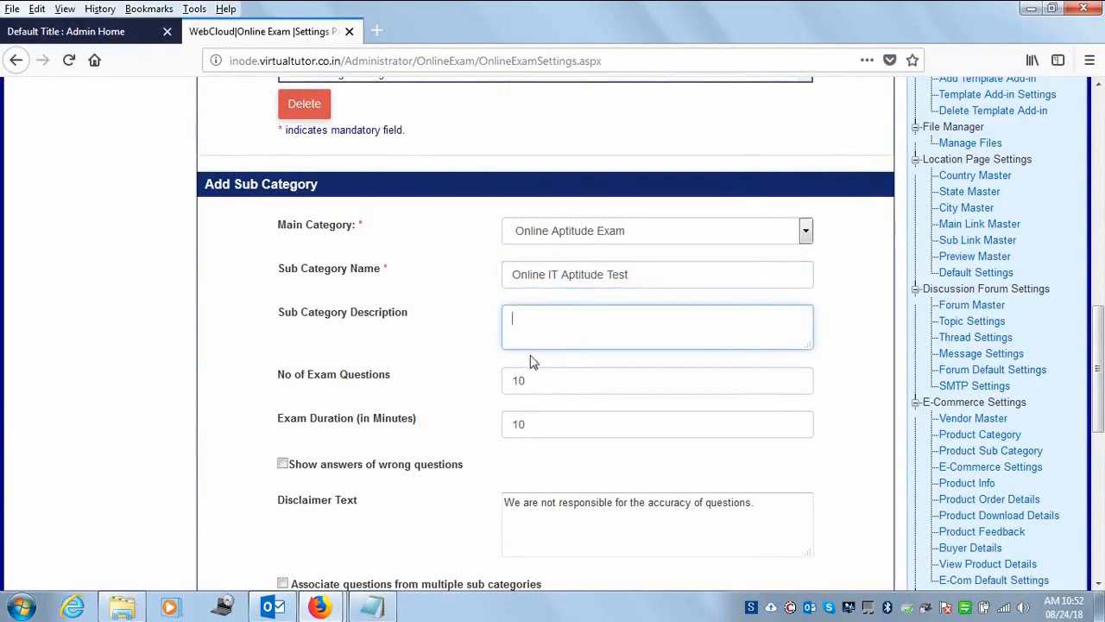
left_click_drag(638, 271, 243, 275)
key("ctrl+c")
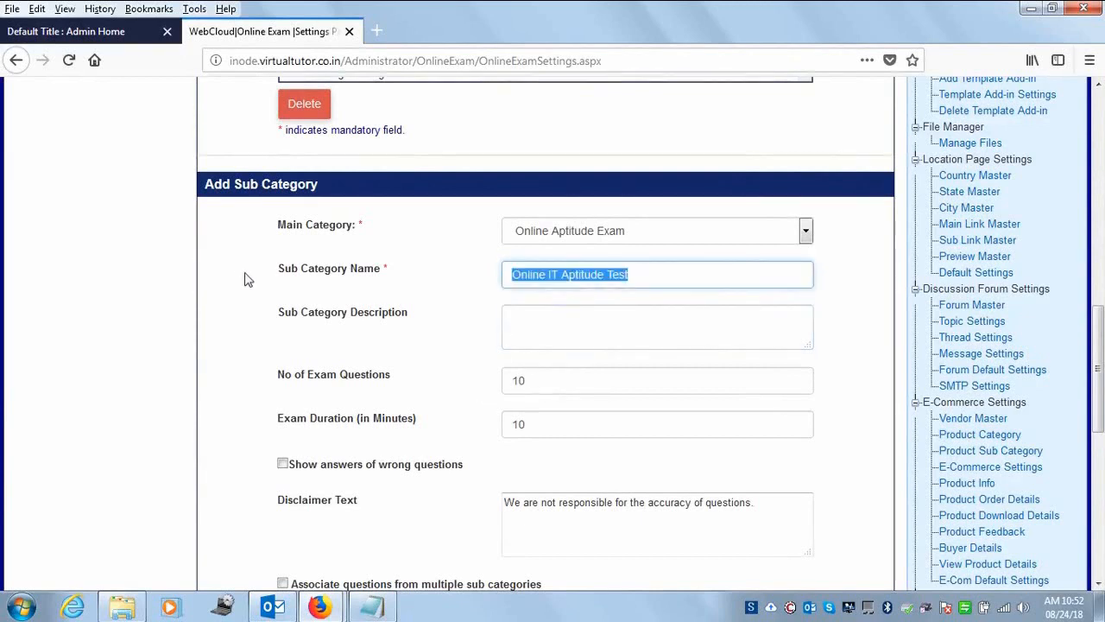
left_click(530, 329)
key("ctrl+v")
- Set the exam to 20 questions and a 20-minute duration
double_click(570, 380)
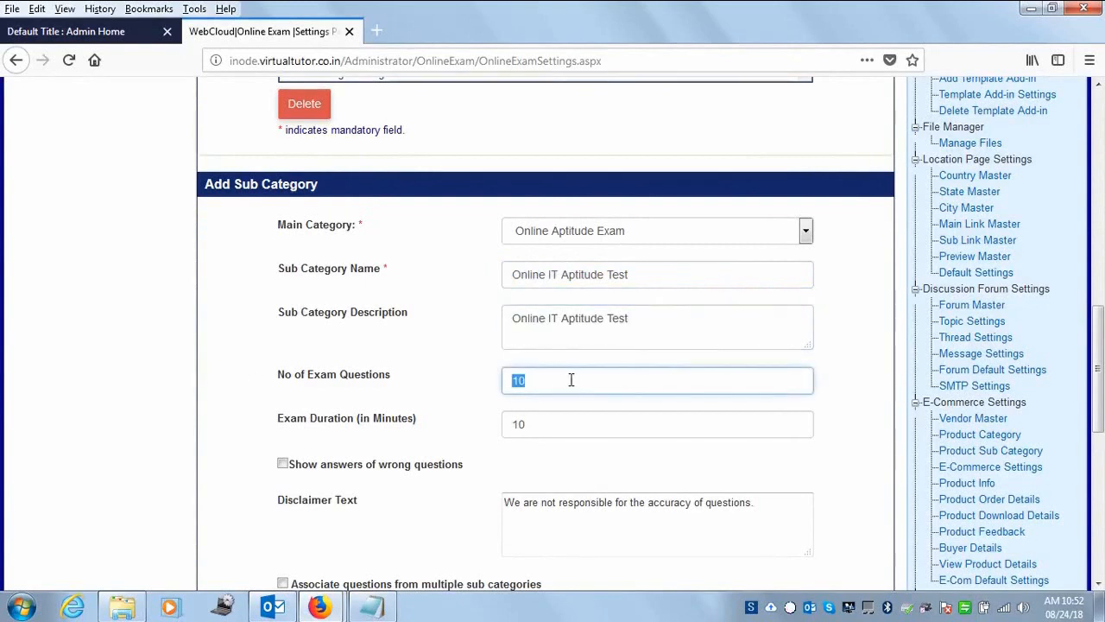
type("2")
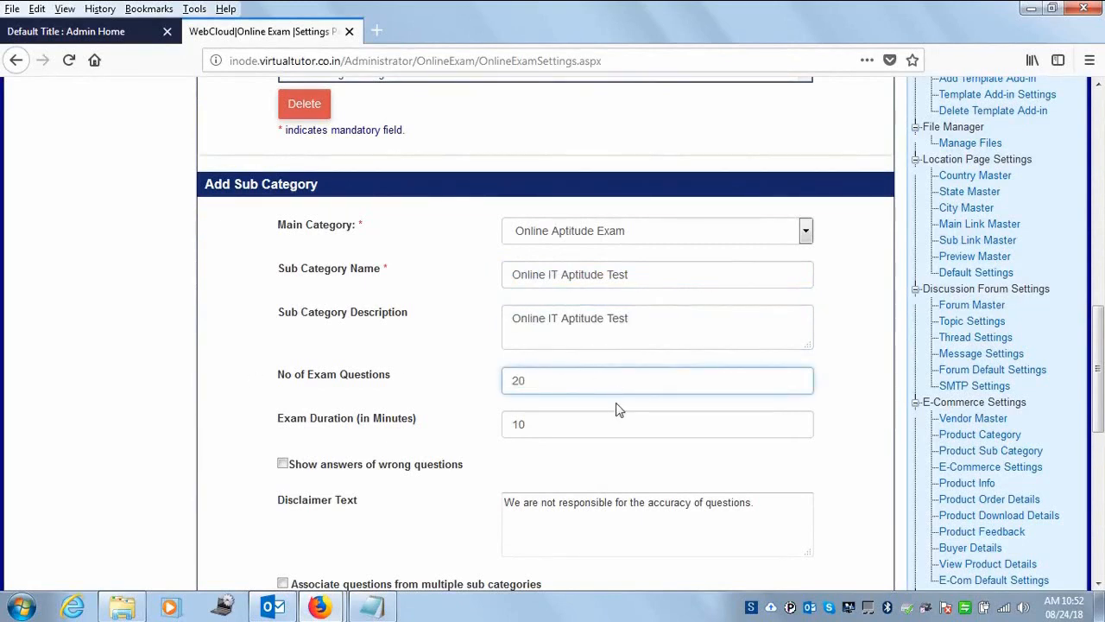
key("Tab")
type("20")
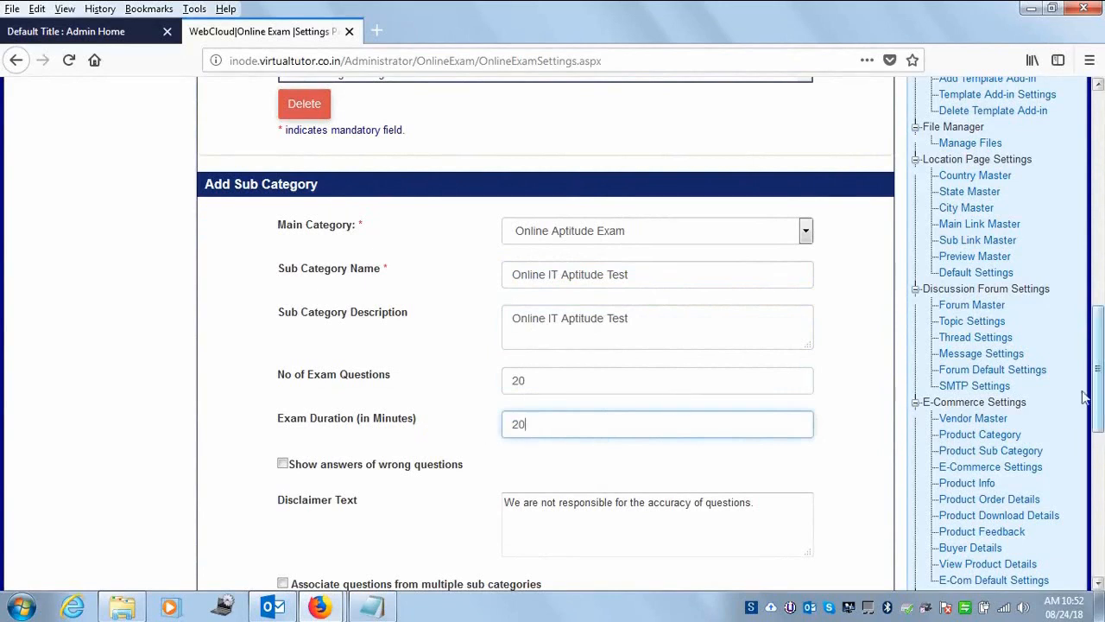
left_click_drag(1100, 354, 1095, 423)
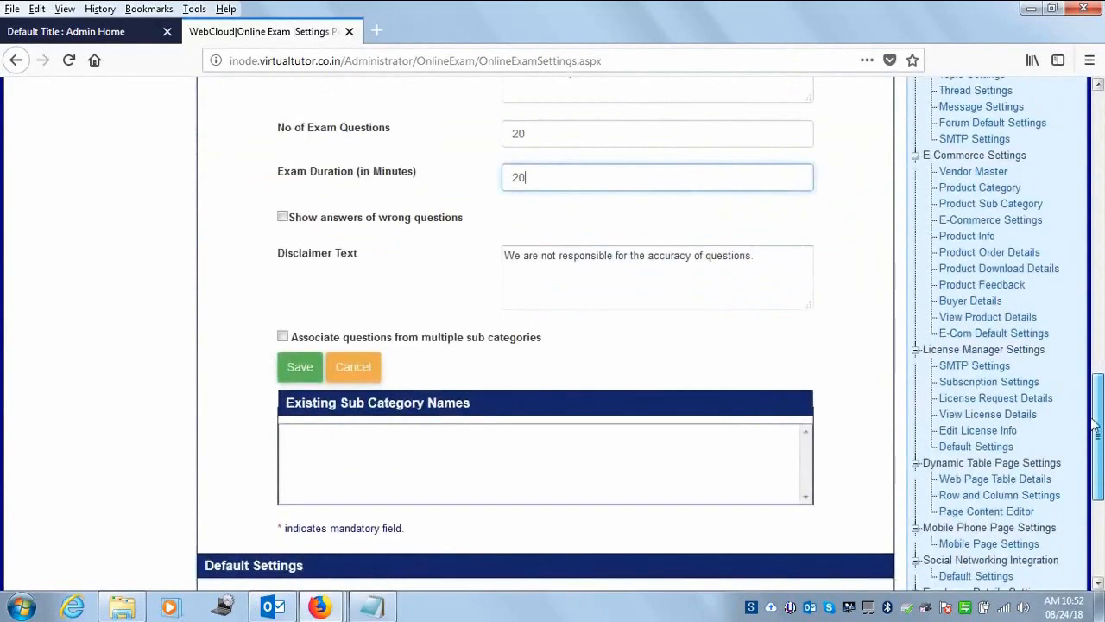
- Tick 'Show answers of wrong questions' on the Add Sub Category form
left_click(284, 217)
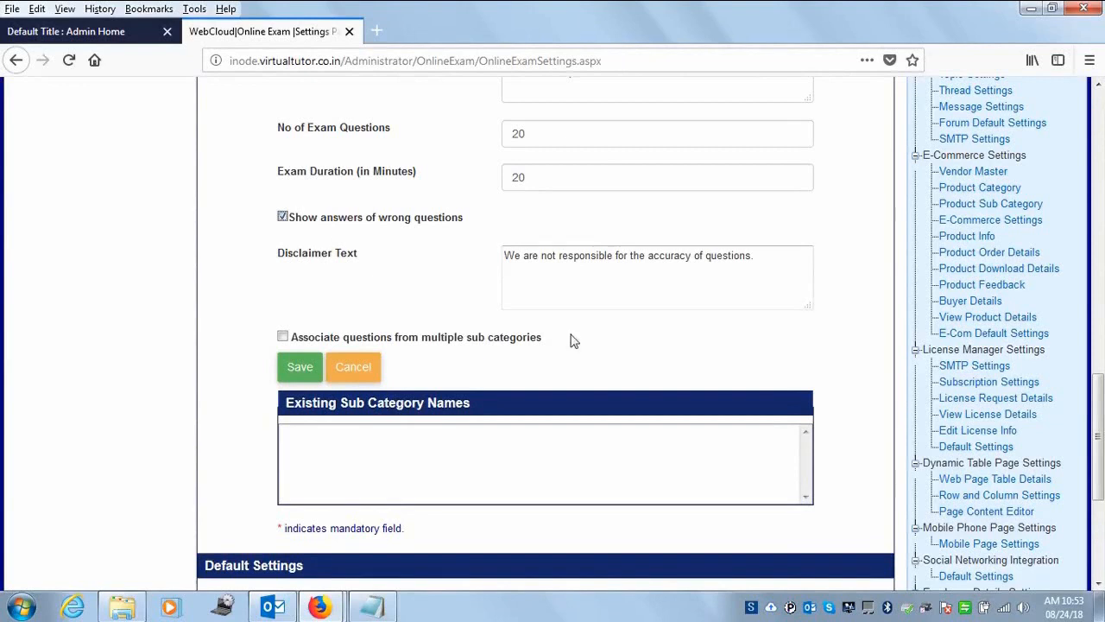
left_click_drag(1099, 420, 1095, 447)
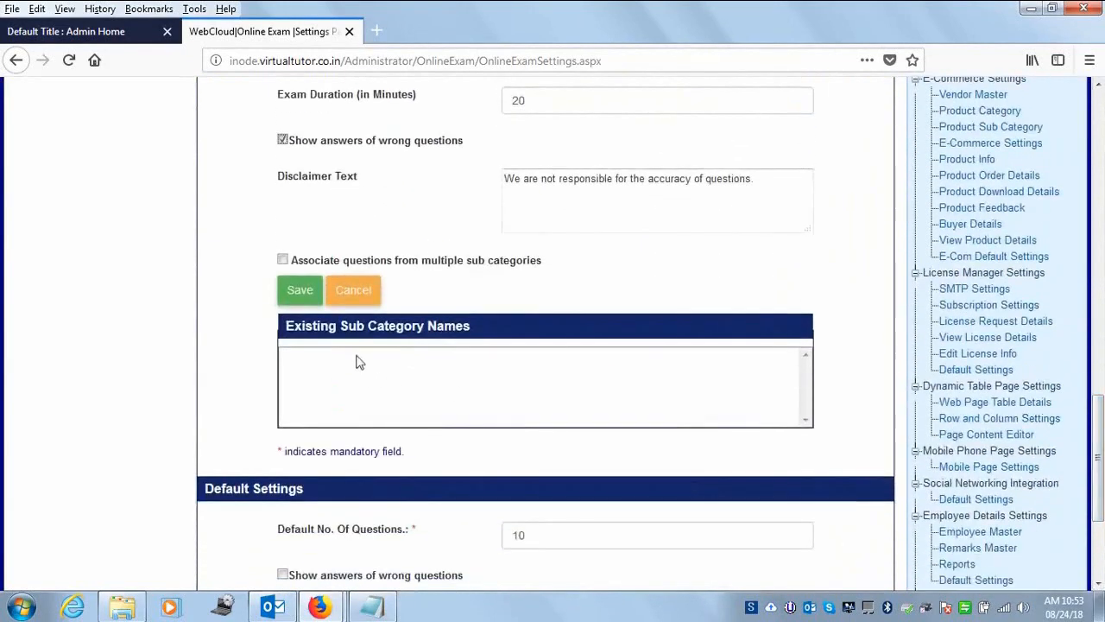
- Enable 'Associate questions from multiple sub categories' for the sub category
left_click(283, 261)
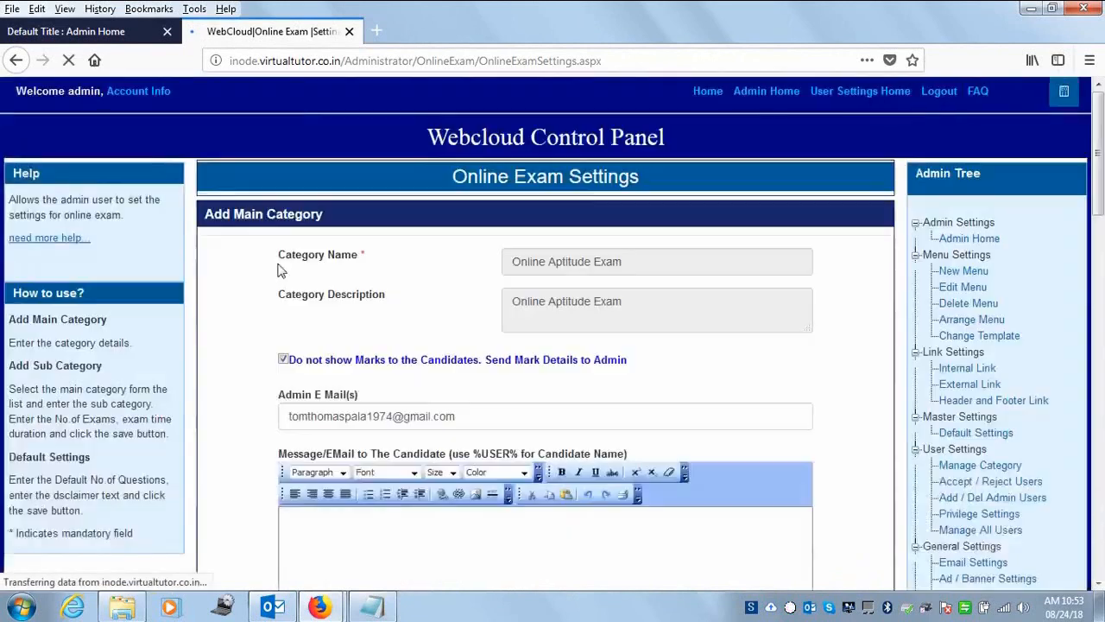
left_click_drag(1102, 240, 1099, 464)
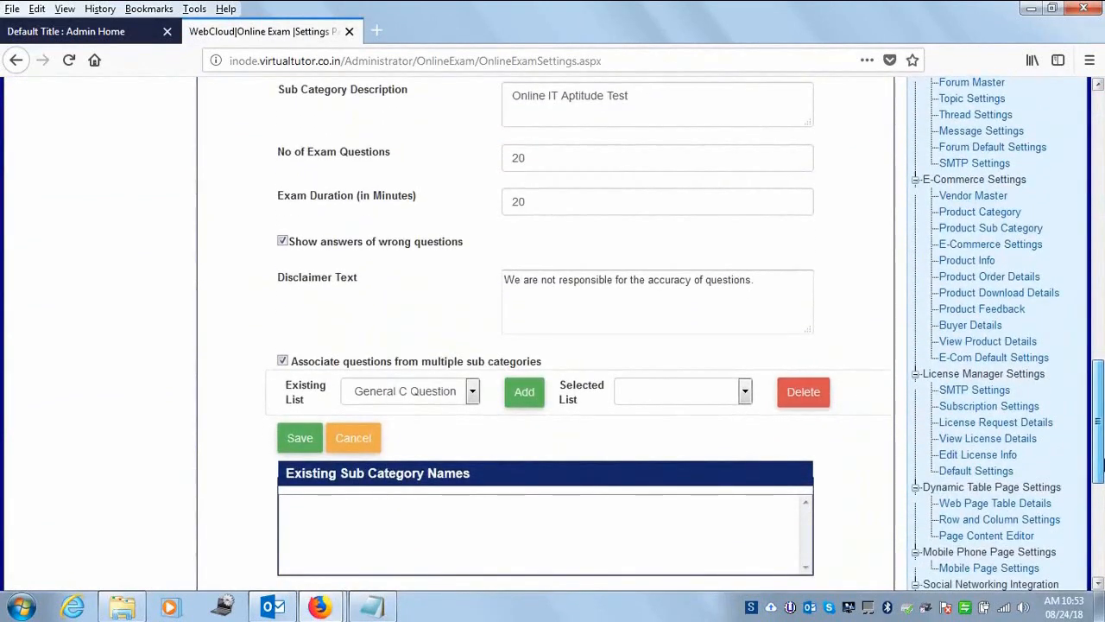
left_click_drag(1100, 464, 1100, 484)
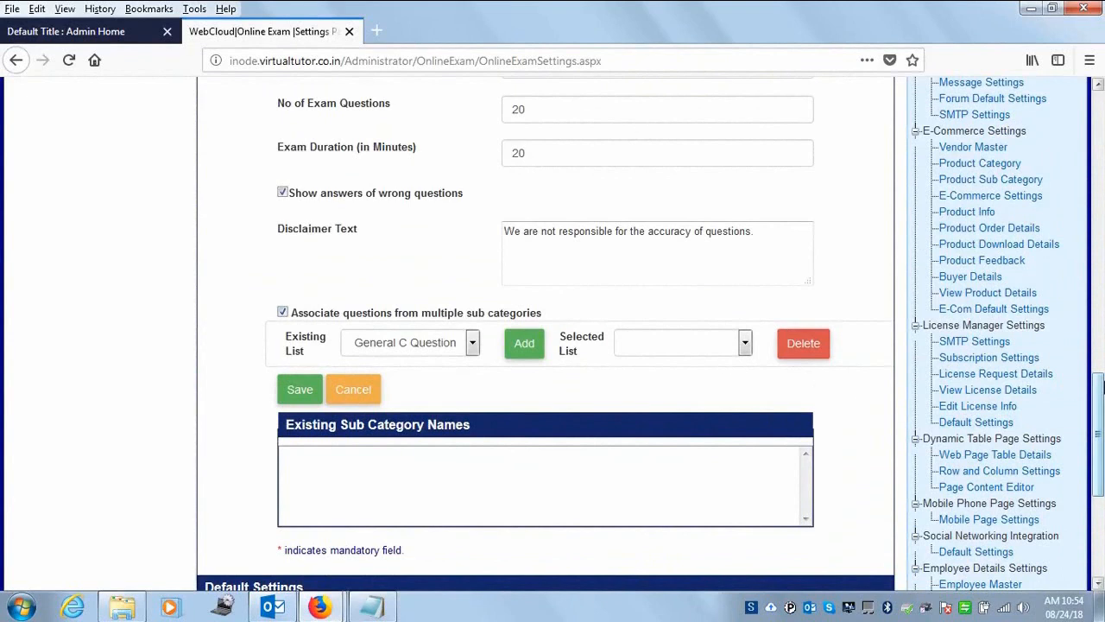
left_click_drag(1103, 395, 1097, 362)
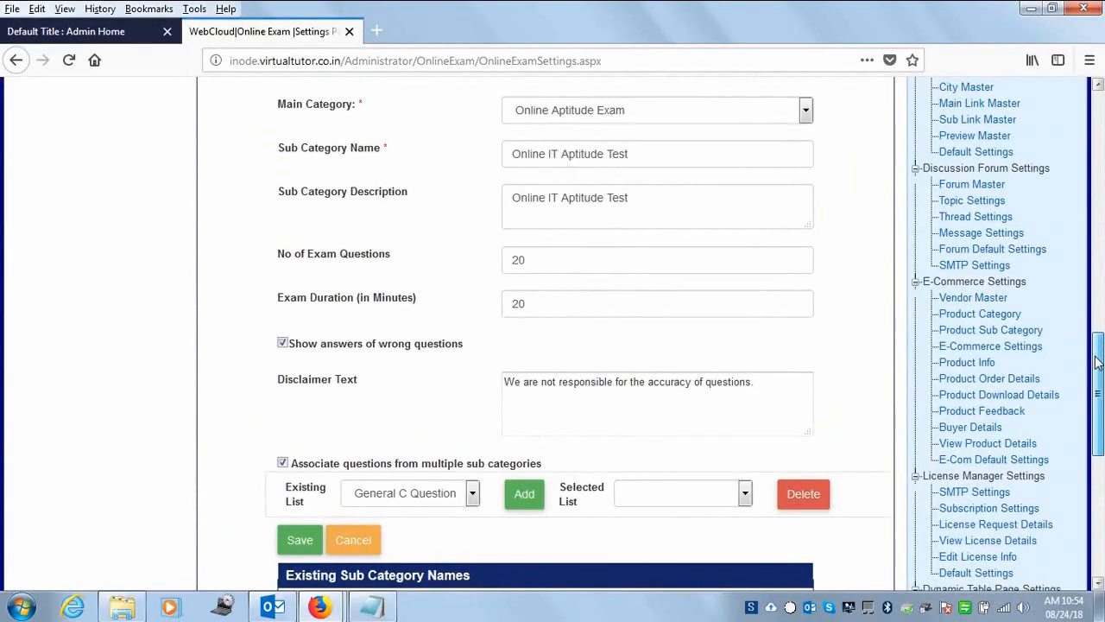
- Rename the sub category to 'Online IT Aptitude Test | Mega Recuitment'
left_click(652, 156)
type("| Mega recuitmnt")
left_click(672, 156)
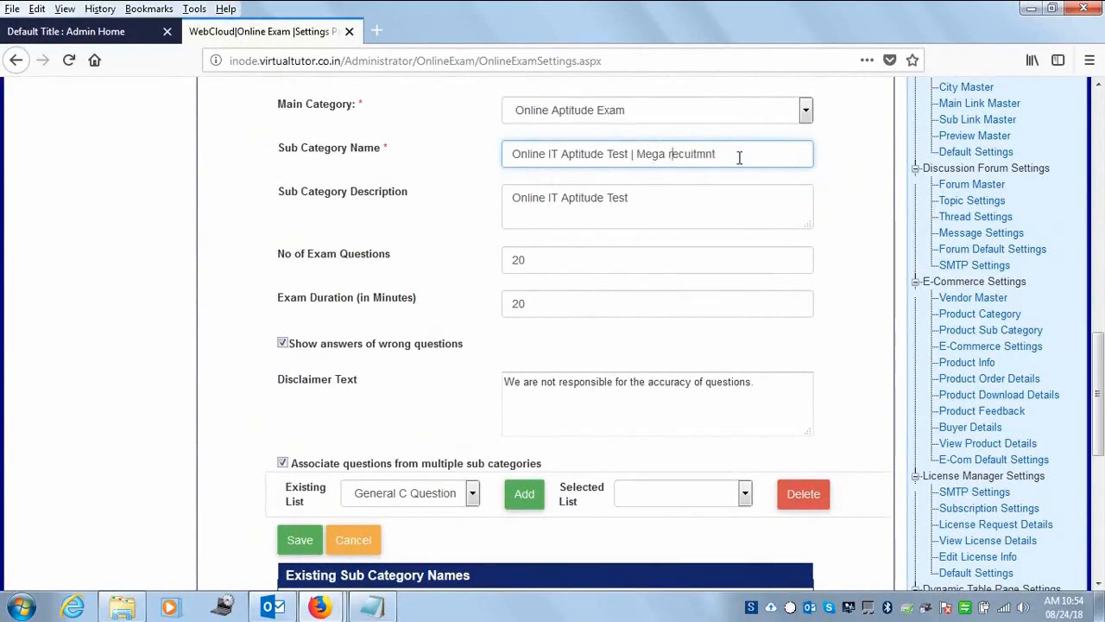
type("R")
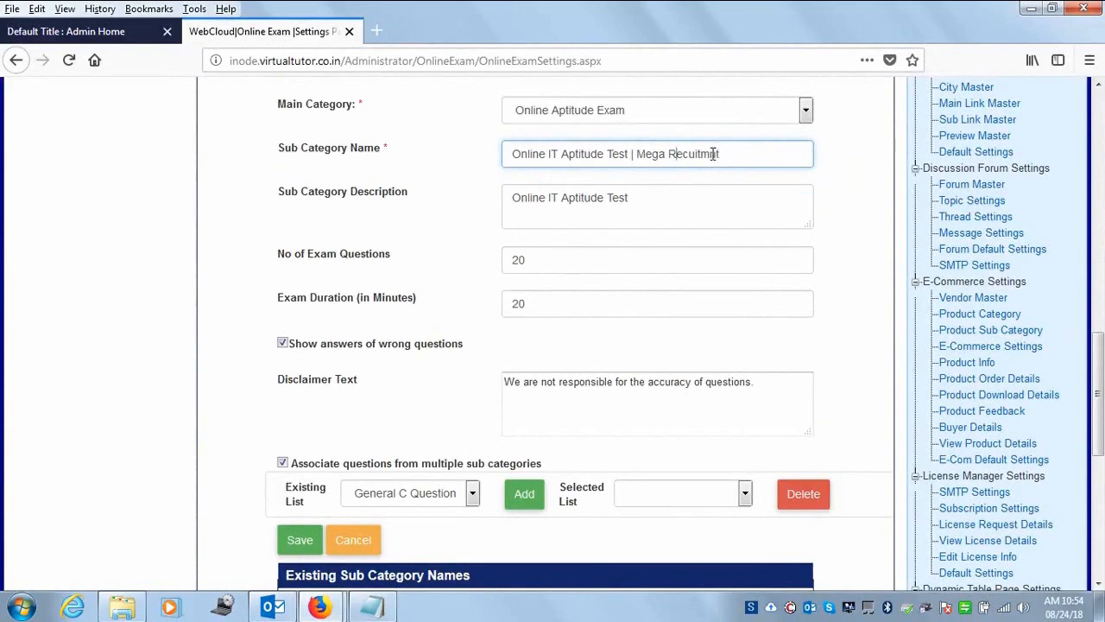
type("e")
scroll(1101, 444, "down", 3)
left_click_drag(1101, 445, 1101, 462)
- Add General C Questions from the Existing List to the selected sub categories
left_click(473, 299)
left_click(473, 299)
left_click(524, 299)
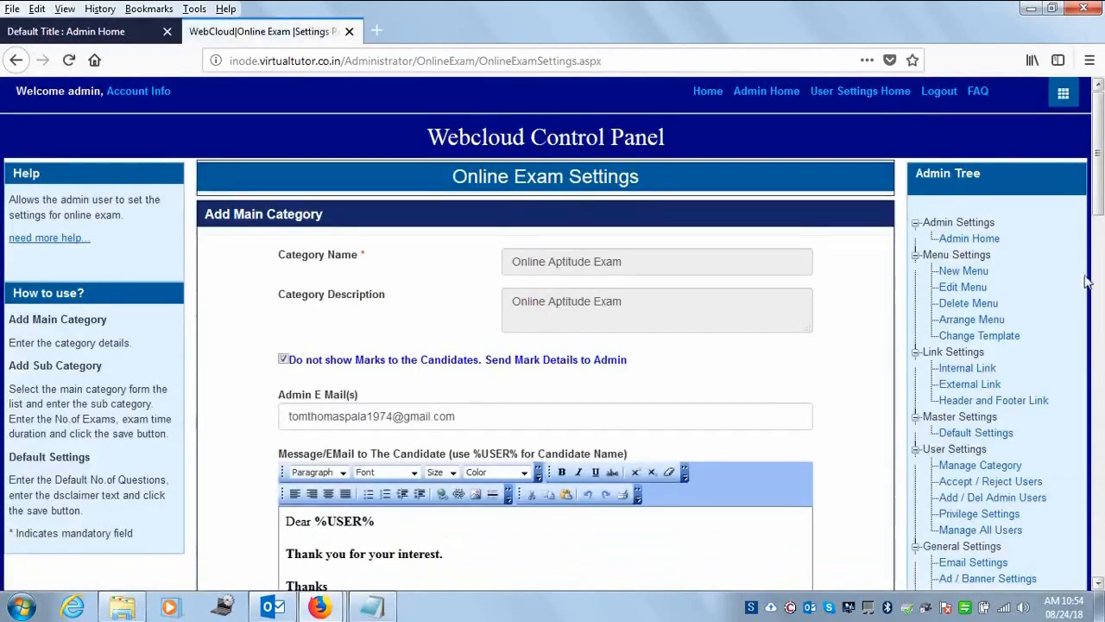
left_click_drag(1099, 192, 1102, 499)
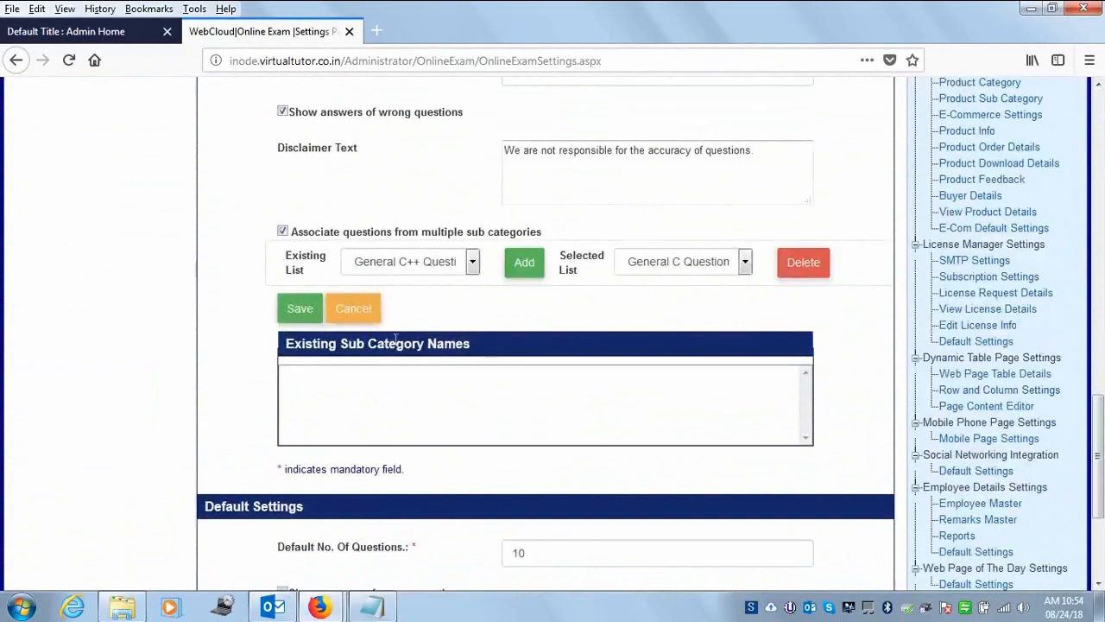
- Add General C++ Questions to the selected question sets
left_click(472, 264)
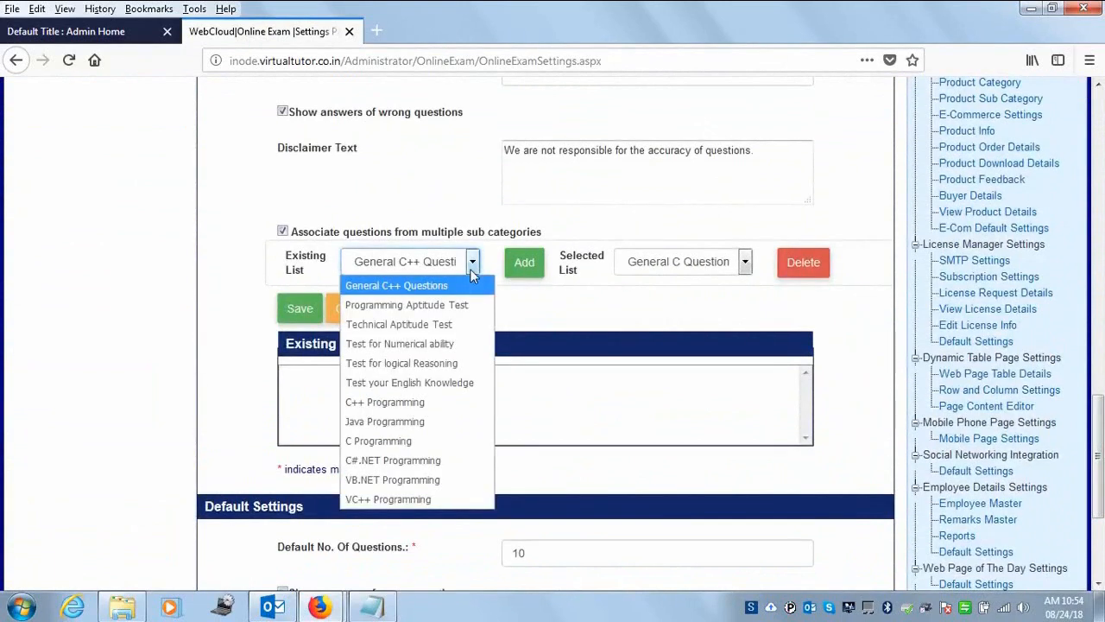
left_click(472, 268)
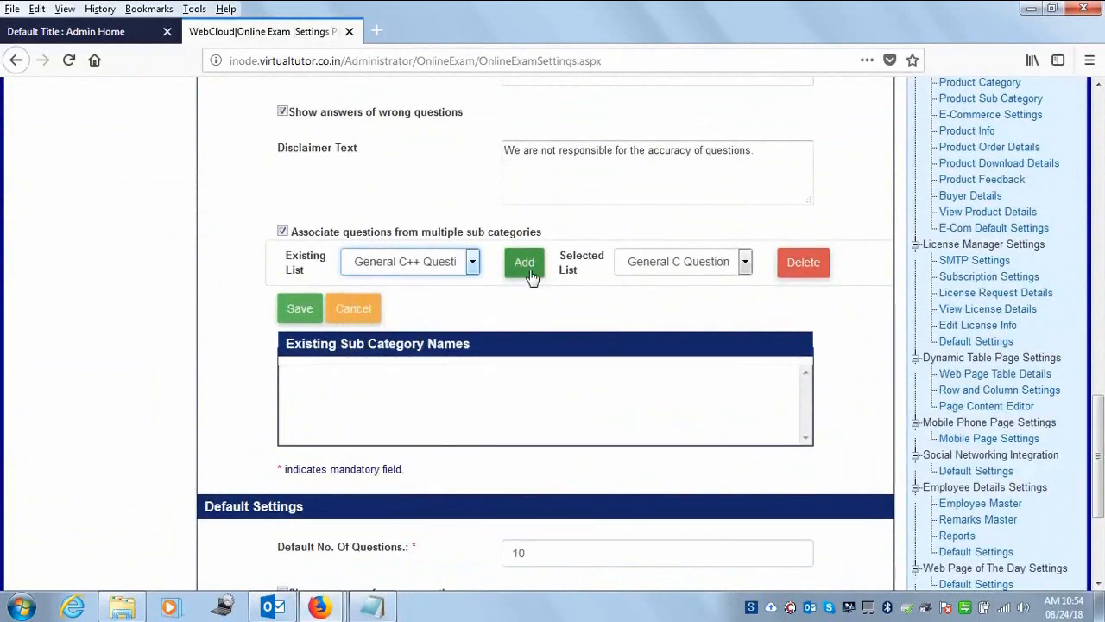
left_click(523, 262)
left_click_drag(1102, 187, 1103, 387)
left_click_drag(1100, 329, 1103, 428)
left_click(723, 250)
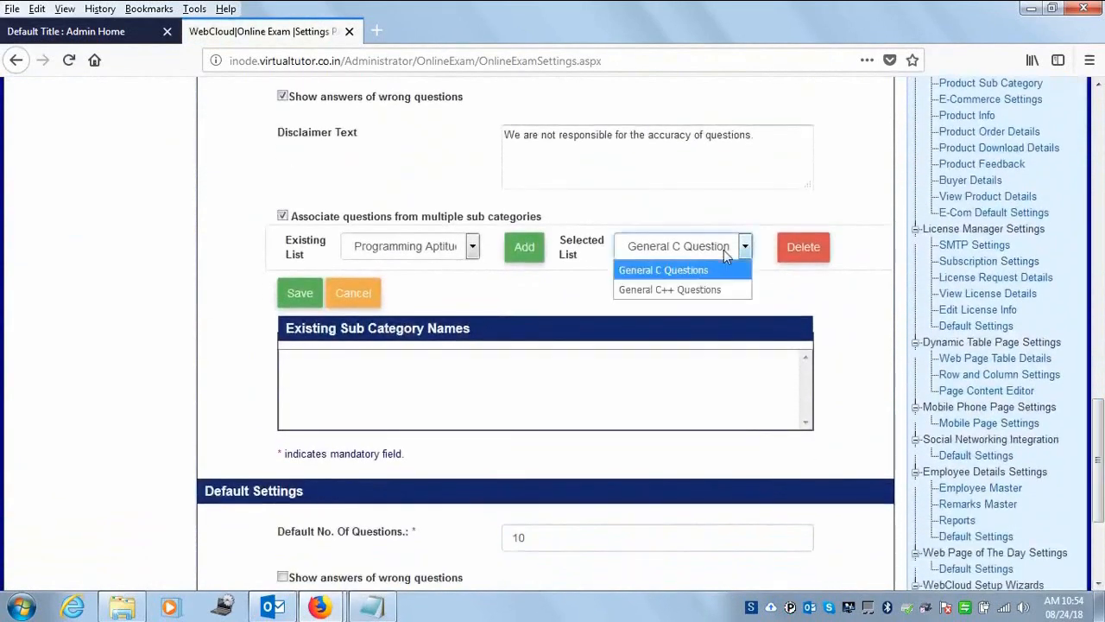
left_click(724, 249)
- Add Test for Numerical ability to the selected question sets
left_click(474, 248)
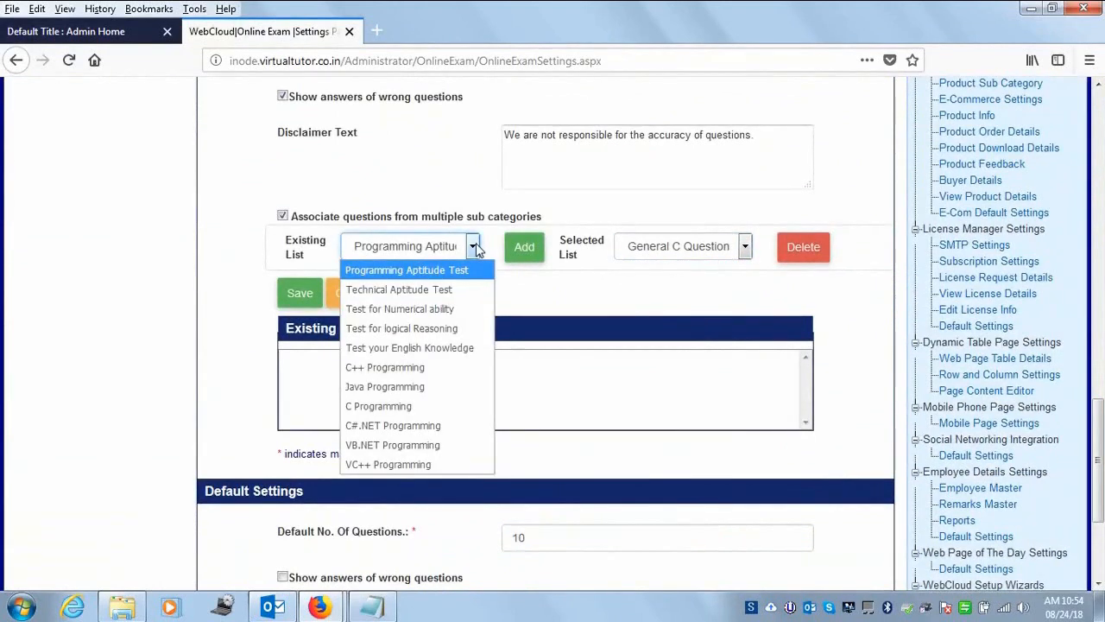
left_click(431, 315)
left_click(520, 257)
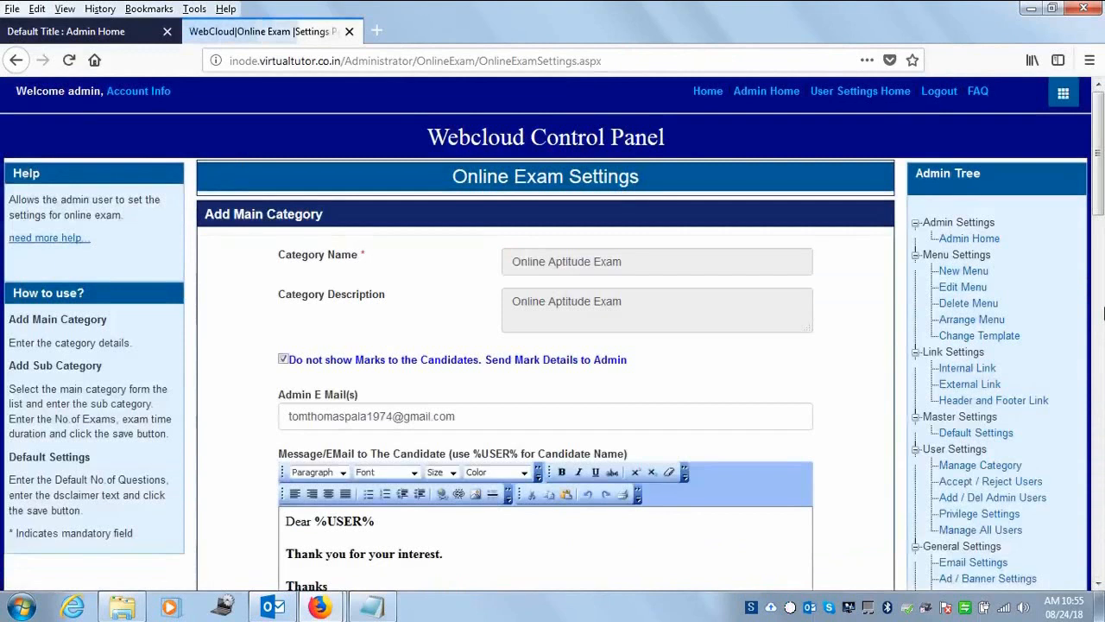
left_click_drag(1099, 190, 1104, 487)
left_click(723, 277)
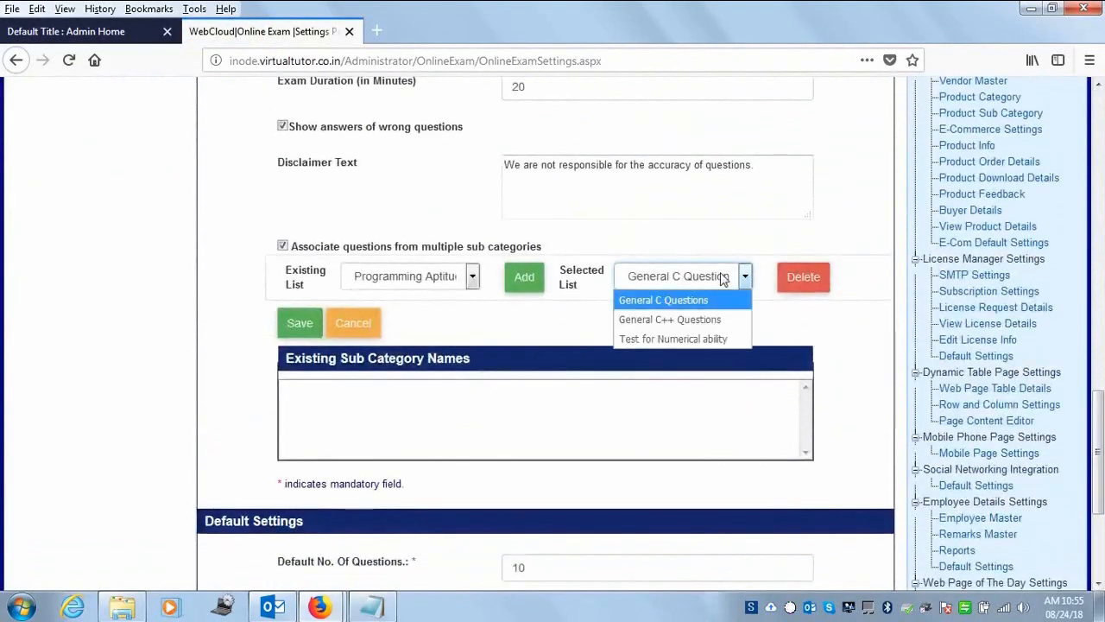
left_click(723, 277)
- Add Test for logical Reasoning and Test your English Knowledge to the selected sets
left_click(472, 277)
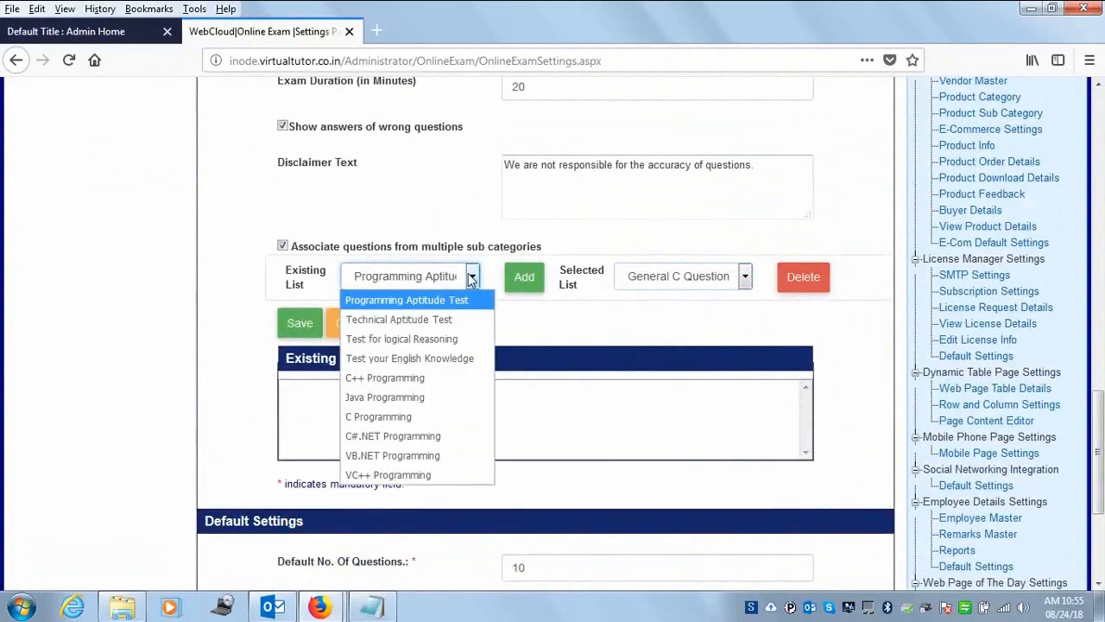
left_click(434, 341)
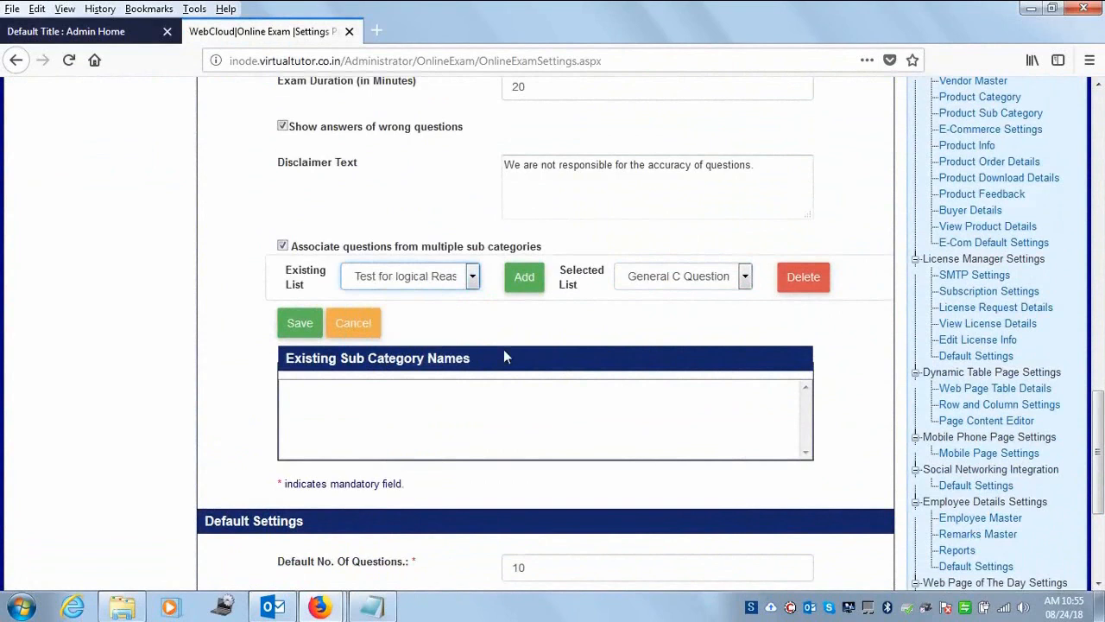
left_click(521, 289)
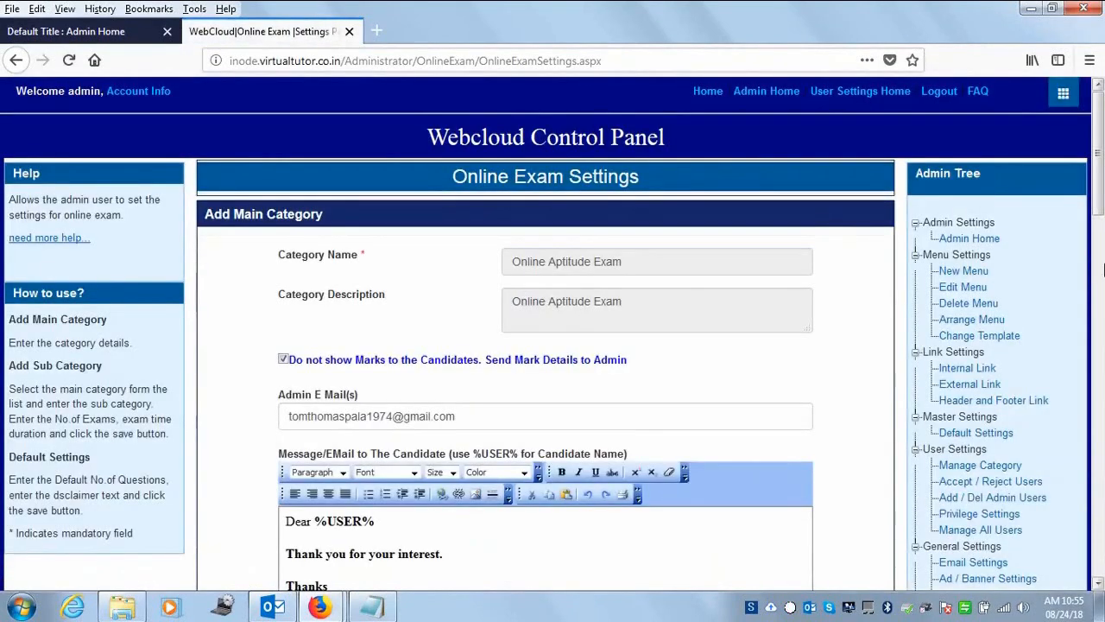
left_click_drag(1100, 207, 1098, 517)
left_click(450, 237)
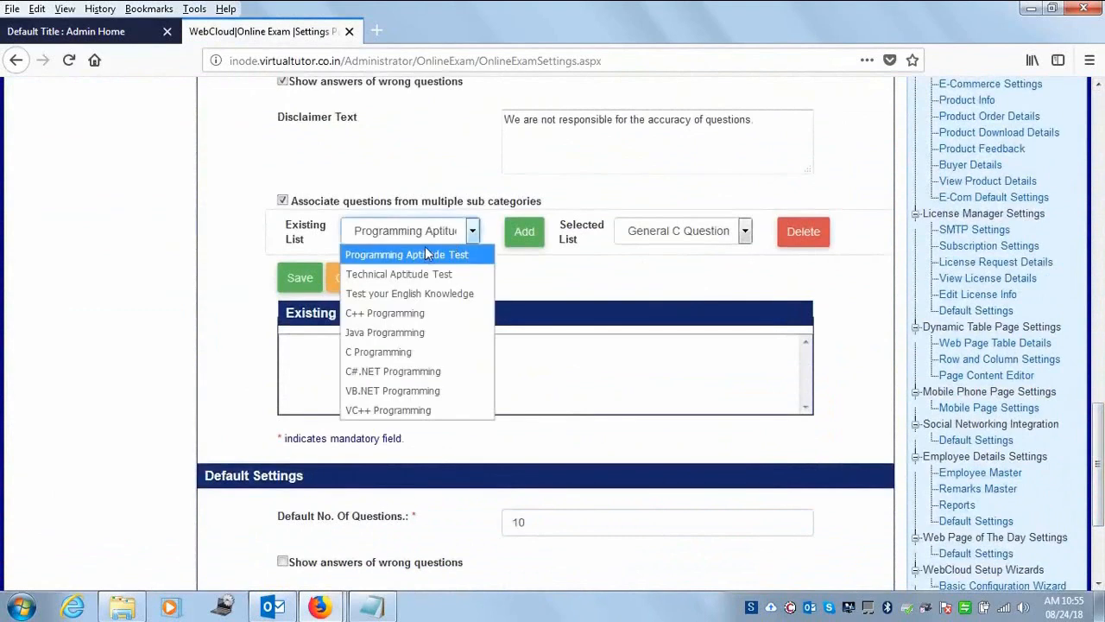
left_click(411, 293)
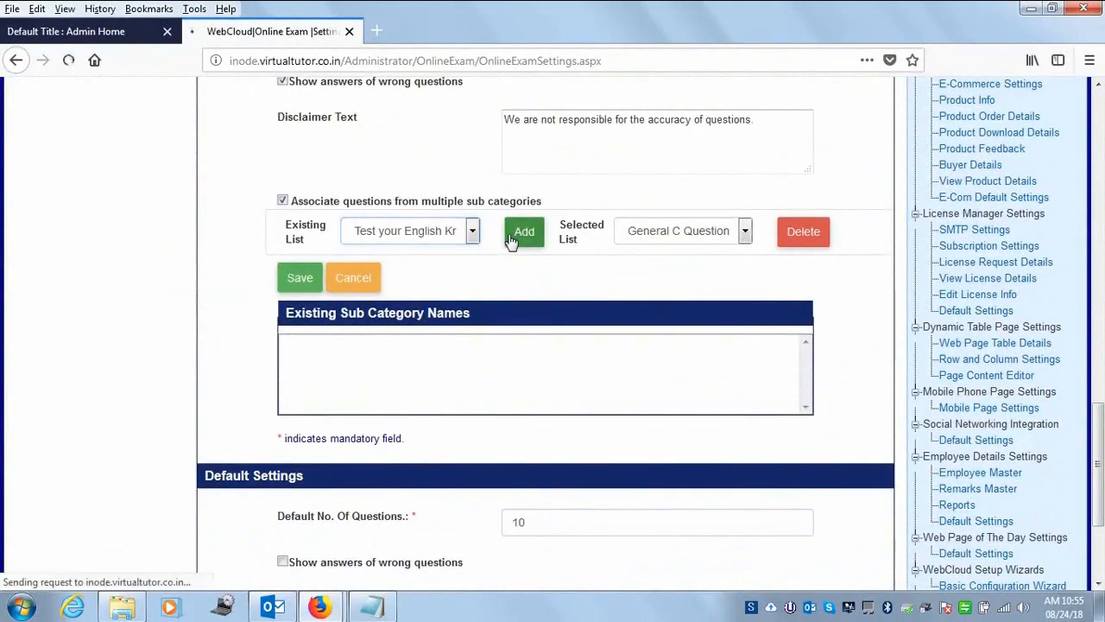
left_click(525, 235)
left_click_drag(1099, 198, 1100, 502)
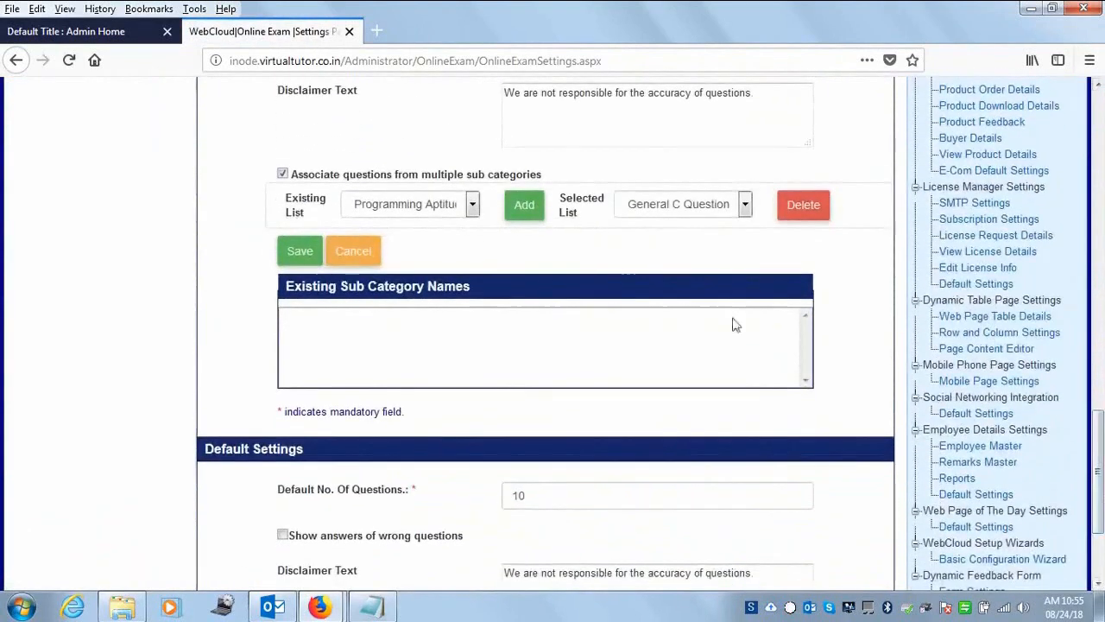
- Review the Selected List to confirm all five question sets are included
left_click(744, 204)
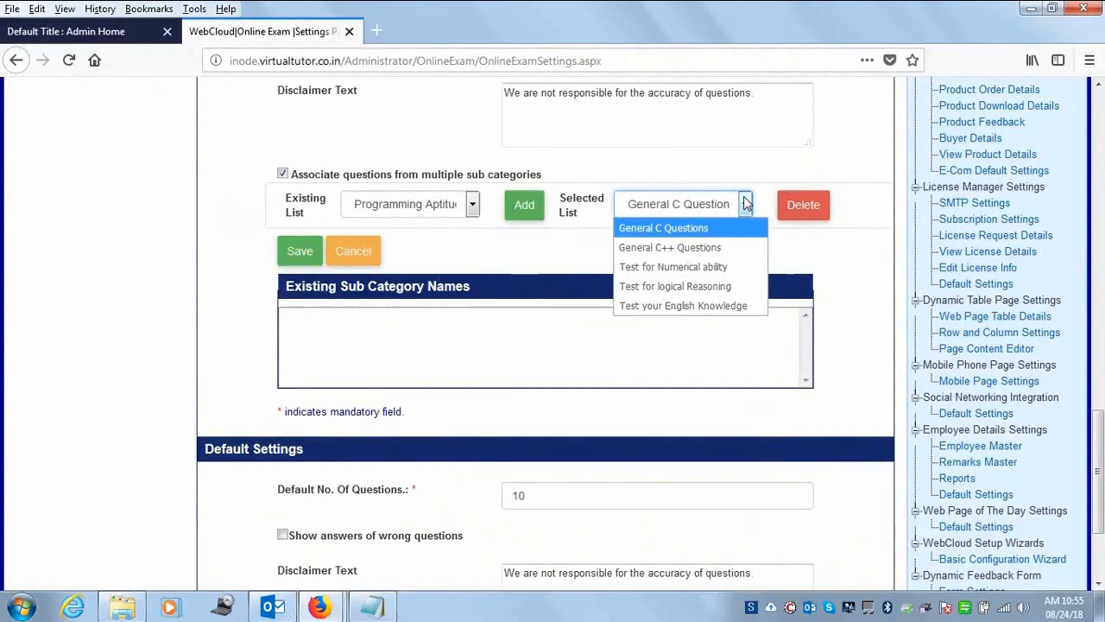
left_click(824, 257)
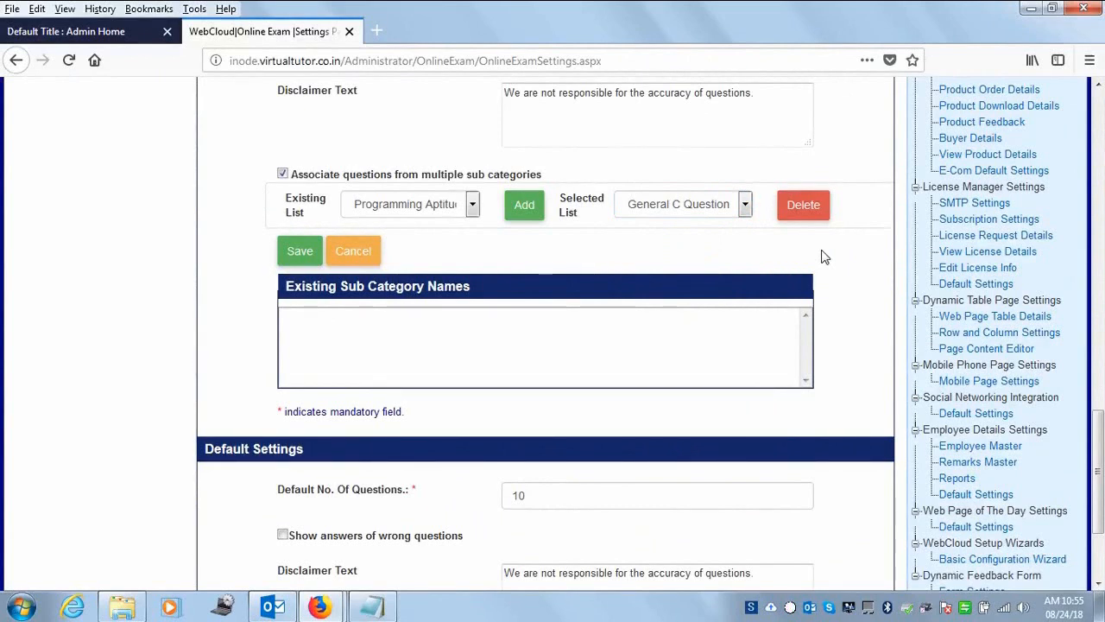
left_click(746, 208)
left_click(746, 207)
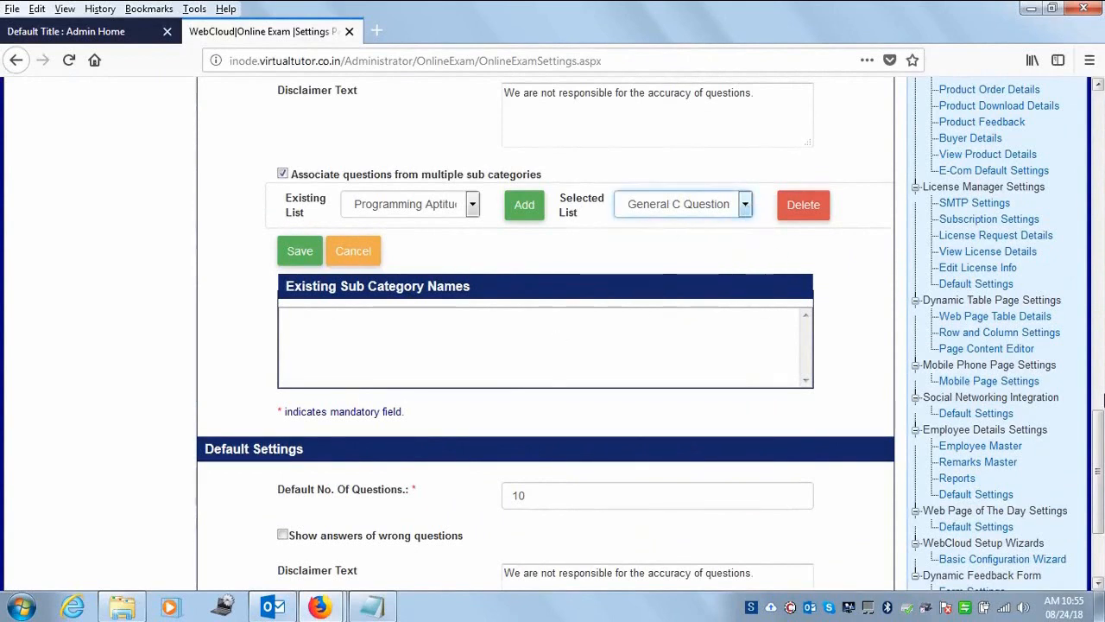
left_click_drag(1098, 472, 1098, 486)
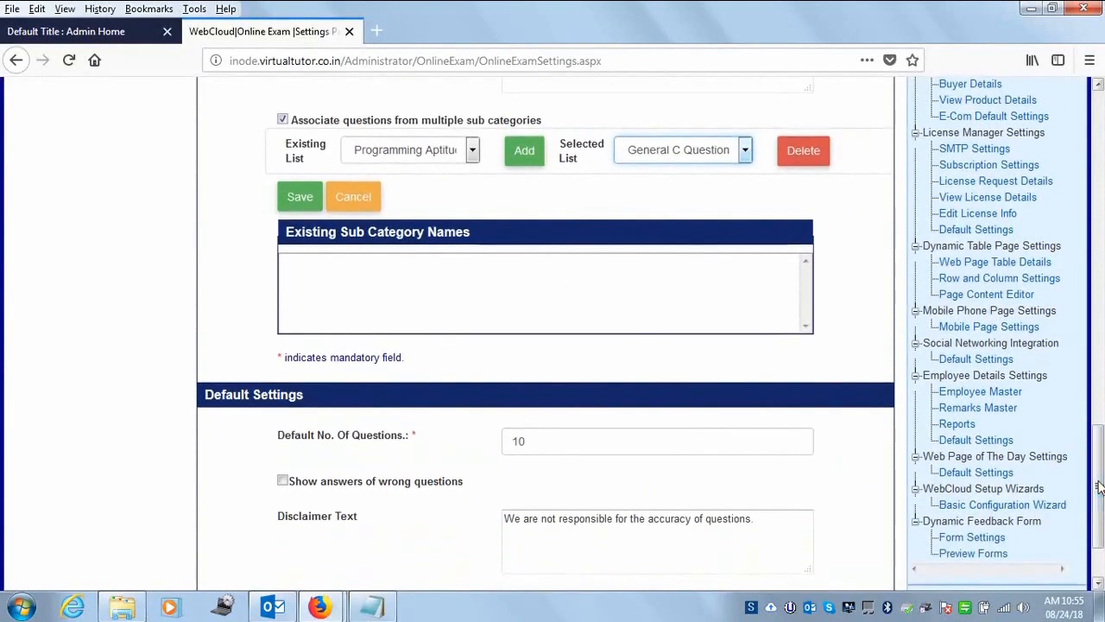
- Save the new sub category with its associated question sets
left_click(295, 199)
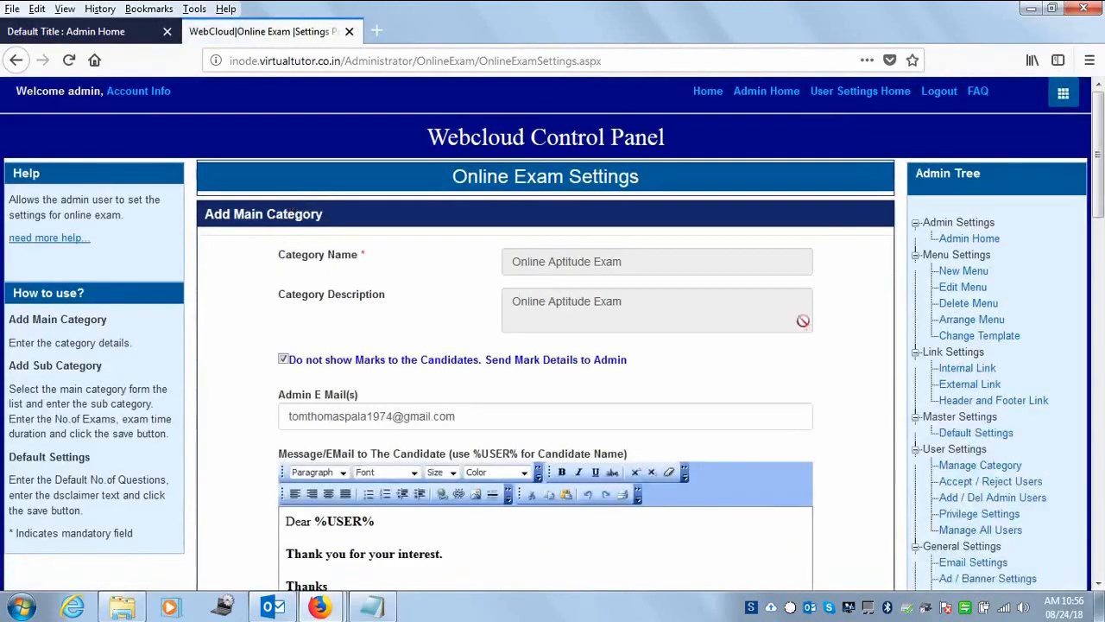
left_click_drag(1101, 176, 1101, 347)
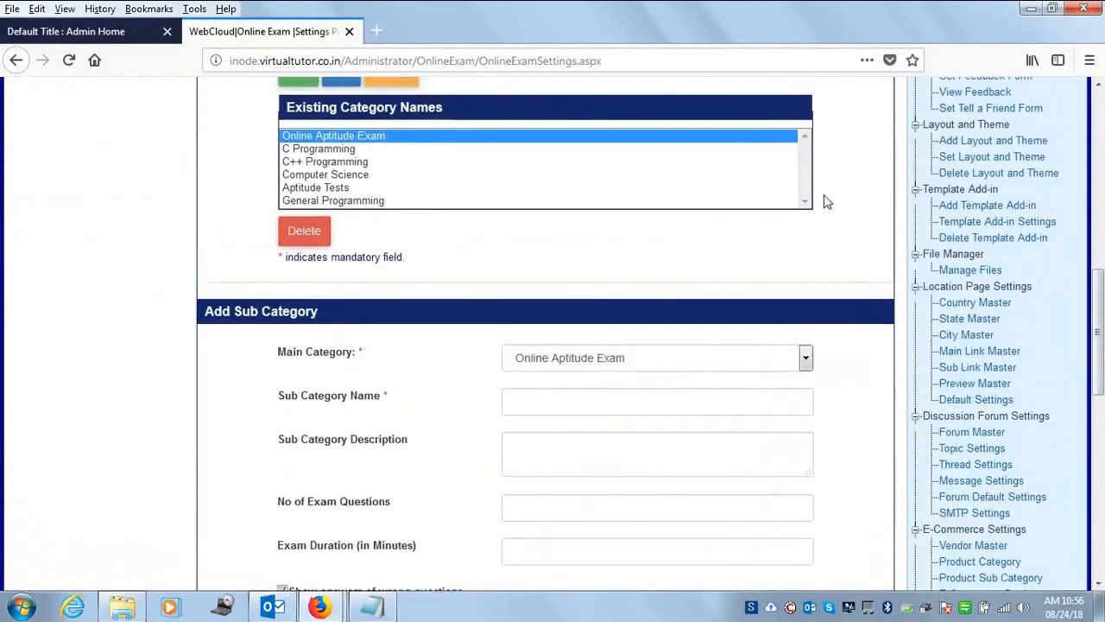
scroll(1102, 421, "down", 4)
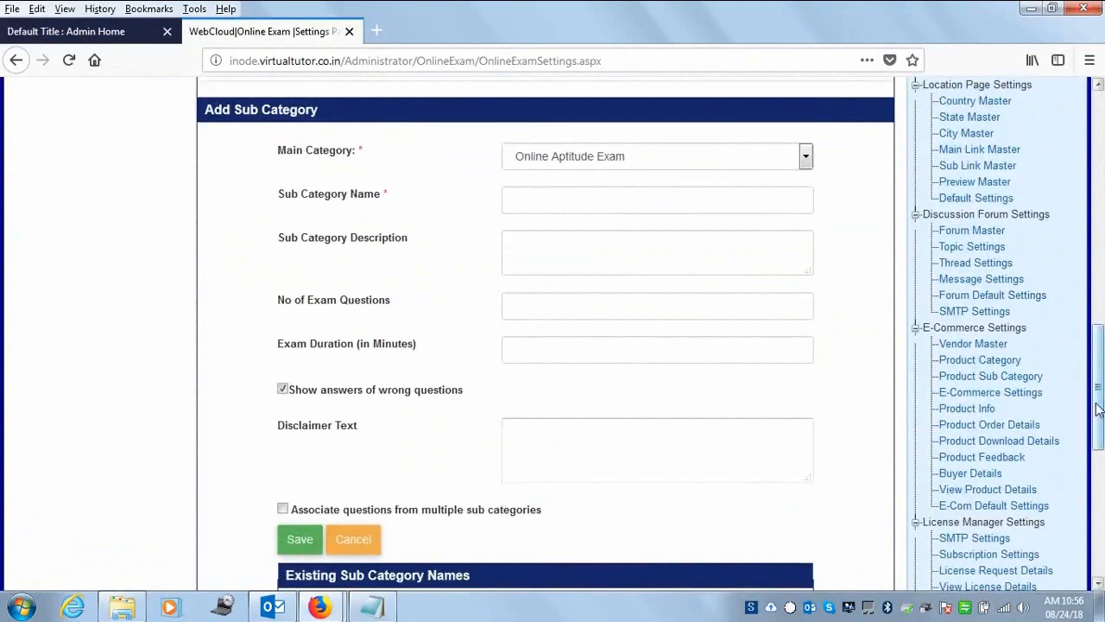
scroll(1102, 420, "down", 4)
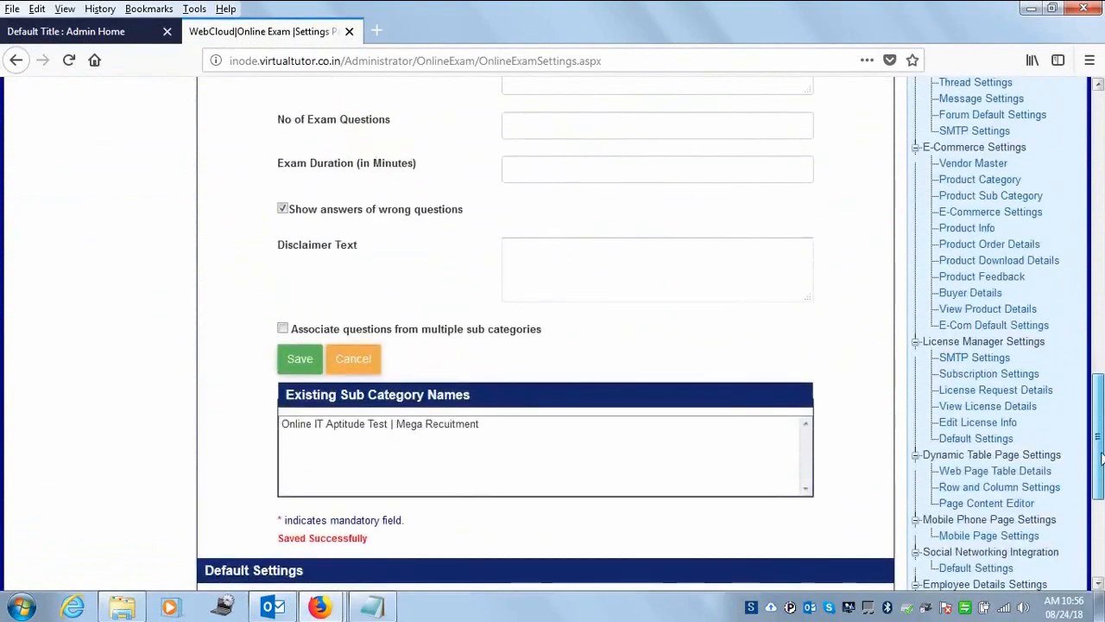
mouse_move(1103, 461)
left_mouse_down()
mouse_move(1103, 542)
mouse_move(1103, 346)
mouse_move(1103, 465)
left_mouse_up()
- Open 'Online IT Aptitude Test | Mega Recuitment' from Existing Sub Category Names to review its details
left_click(476, 404)
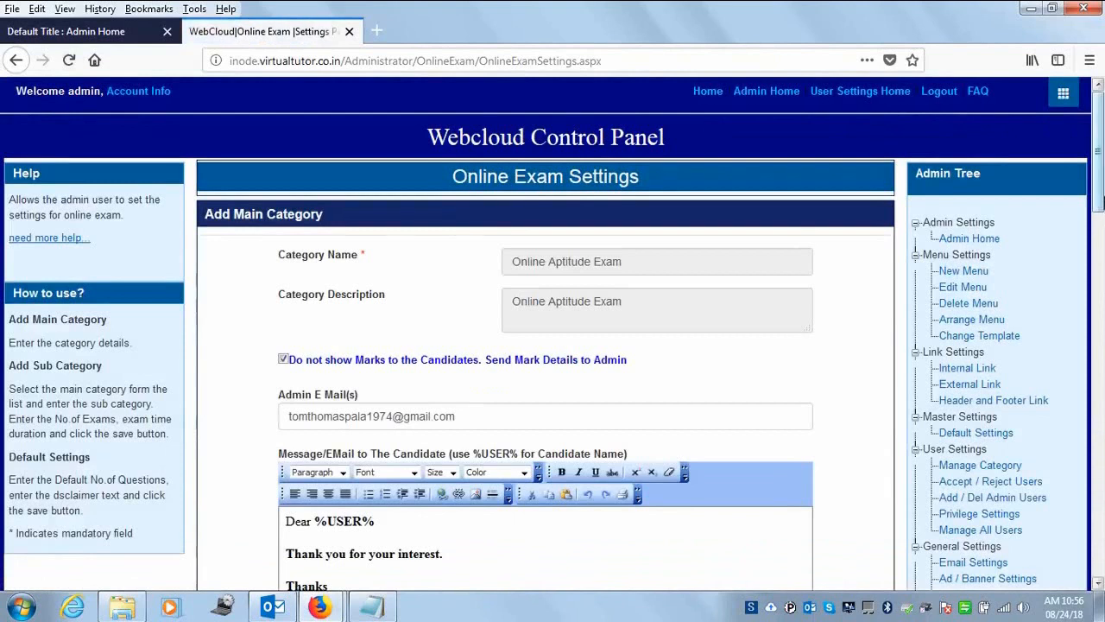
left_click_drag(1103, 192, 1102, 121)
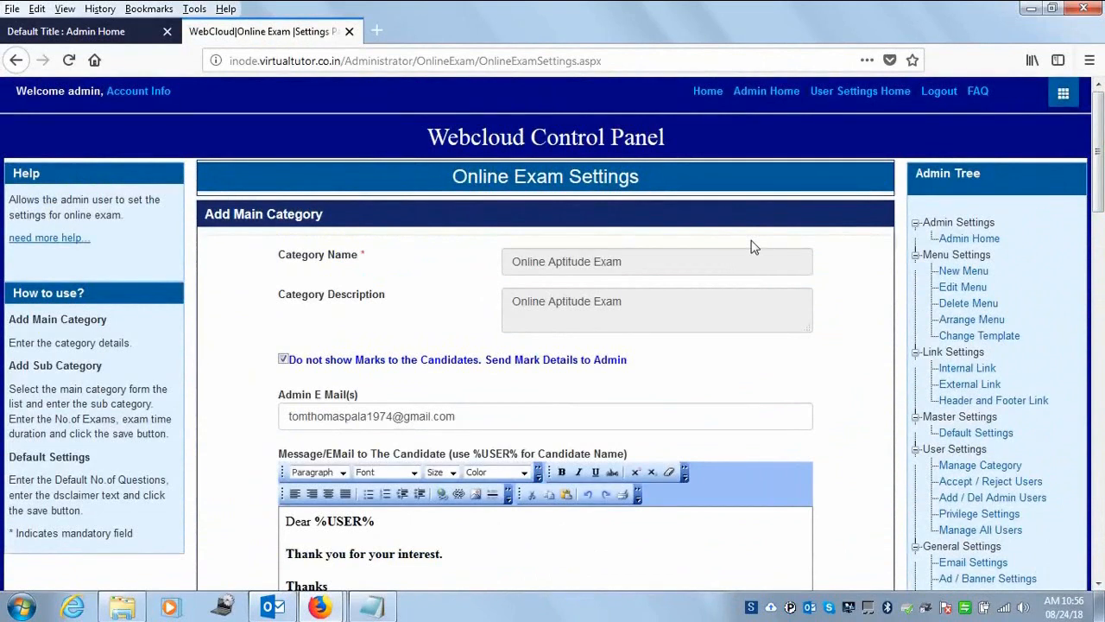
left_click_drag(1100, 185, 1100, 349)
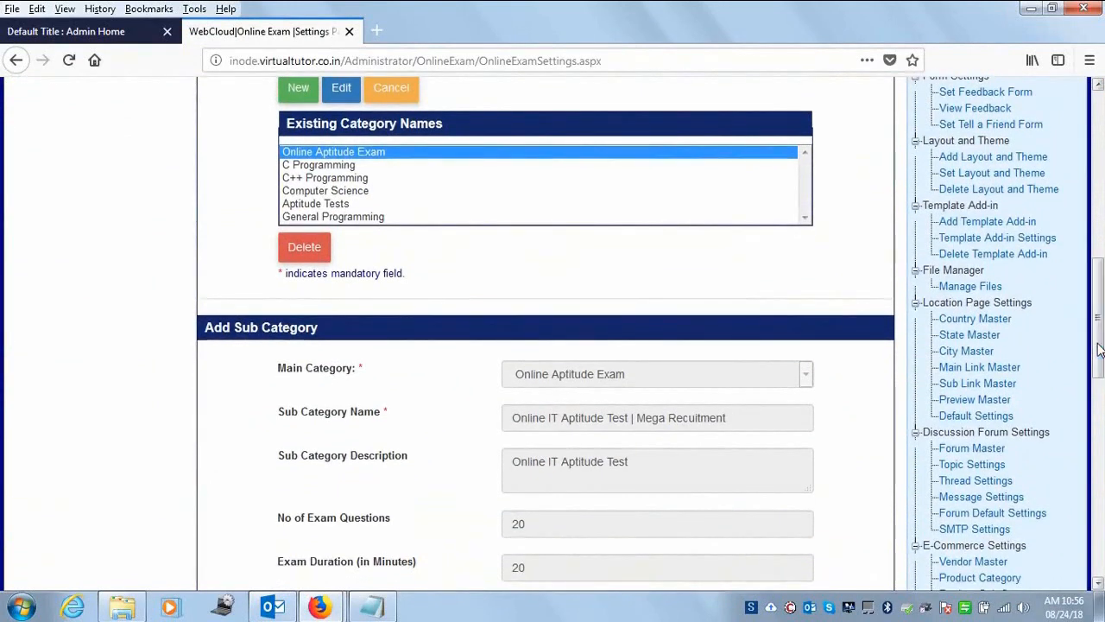
left_click_drag(1102, 304, 1098, 471)
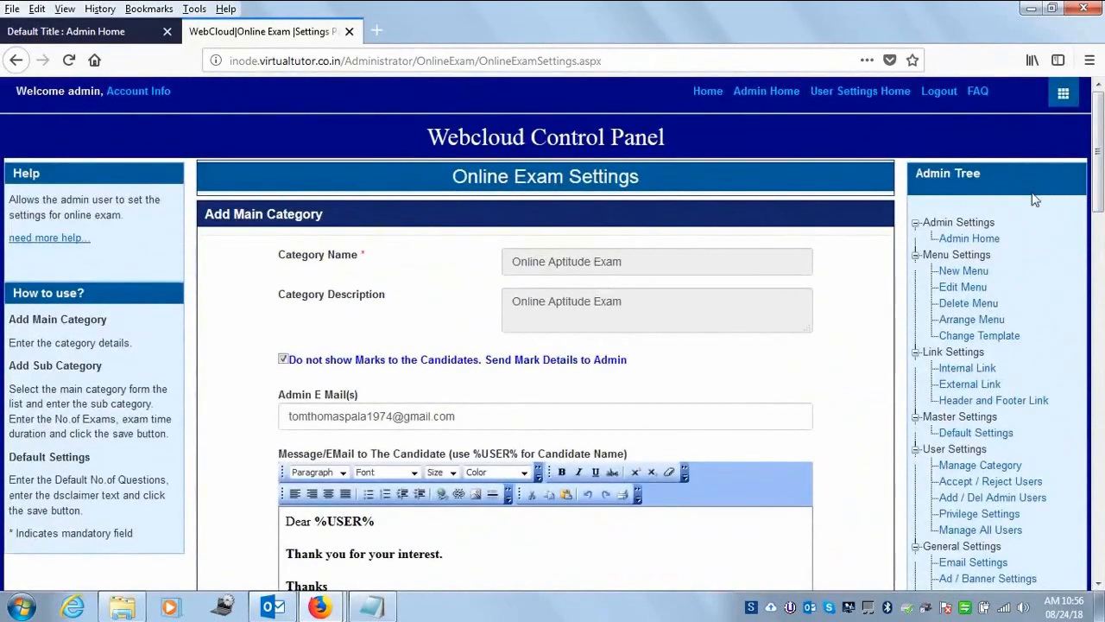
- Return to Admin Home via the website's Home dropdown
left_click(769, 97)
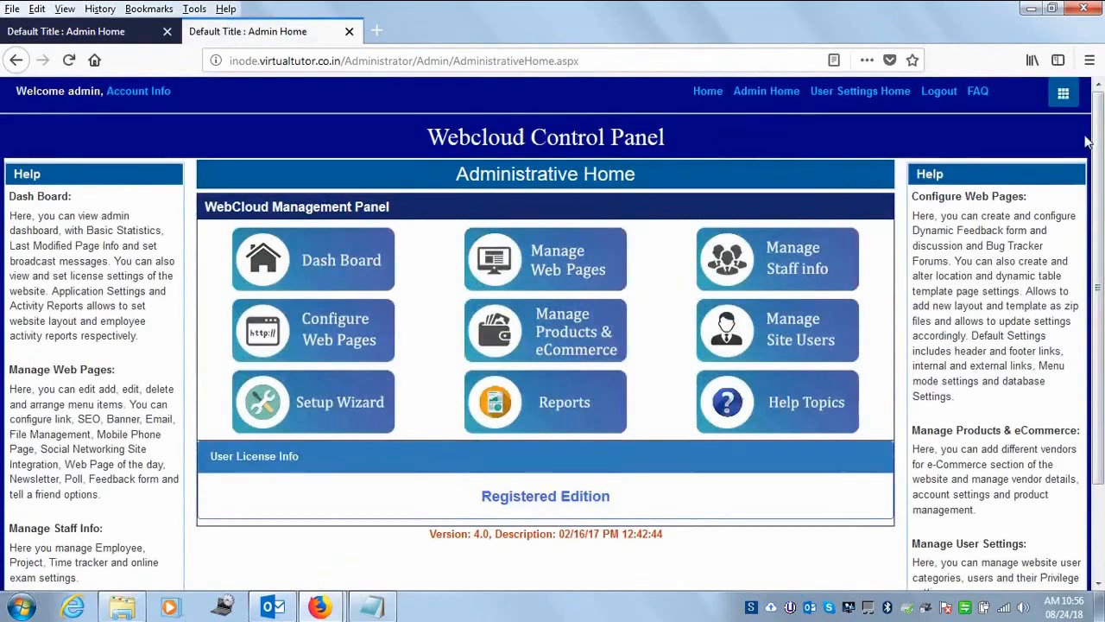
mouse_move(1099, 135)
left_mouse_down()
mouse_move(1100, 226)
mouse_move(1103, 139)
left_mouse_up()
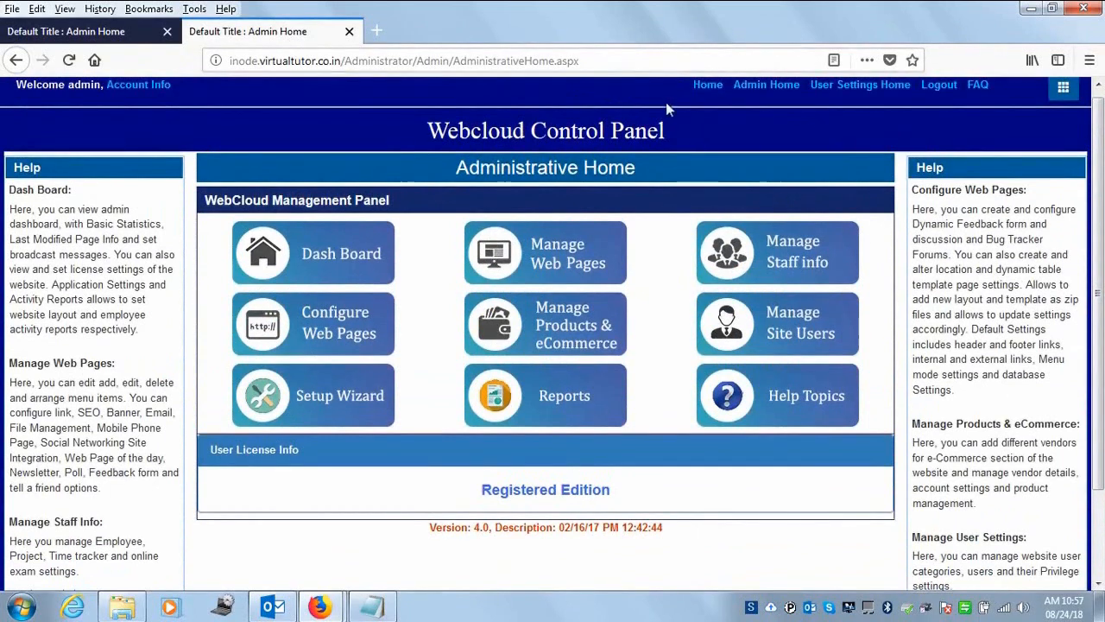
left_click(710, 86)
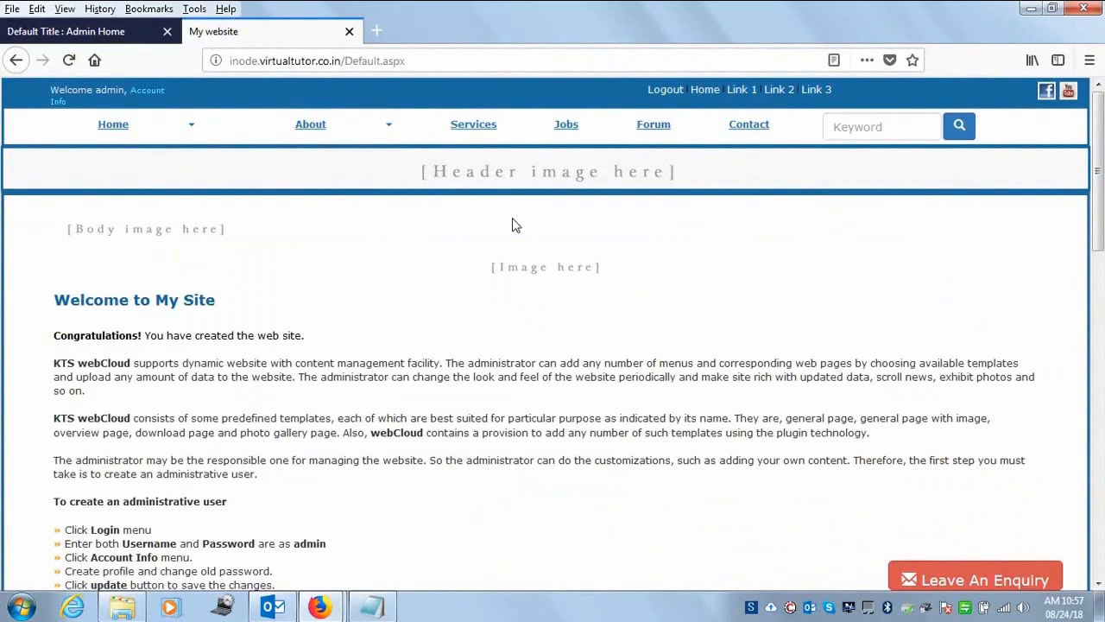
left_click(195, 125)
left_click(108, 150)
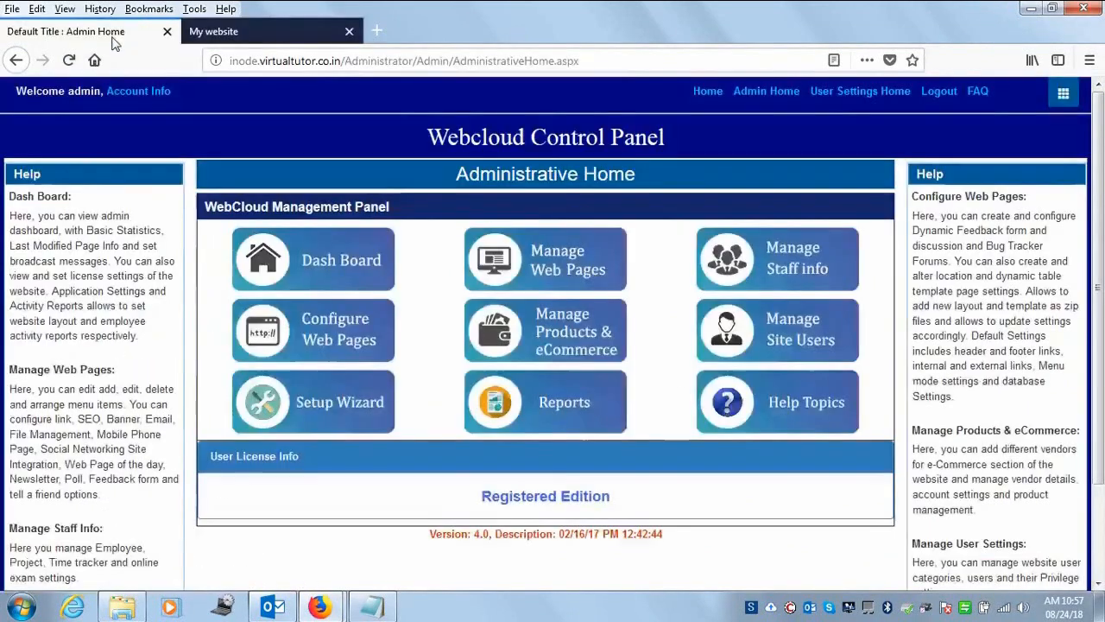
left_click(706, 92)
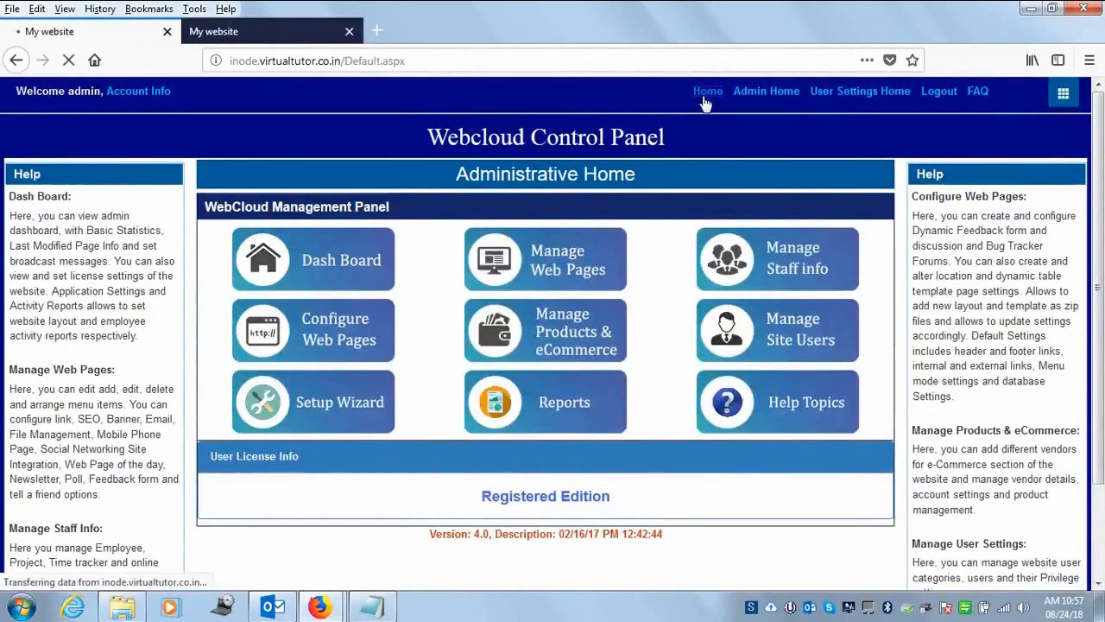
left_click(186, 127)
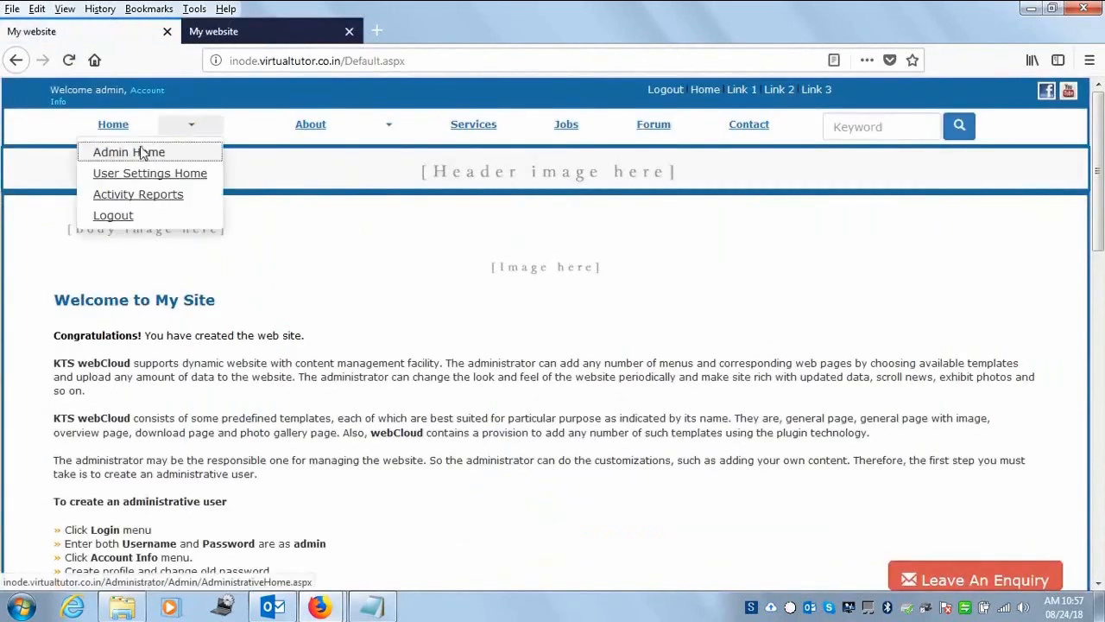
left_click(145, 150)
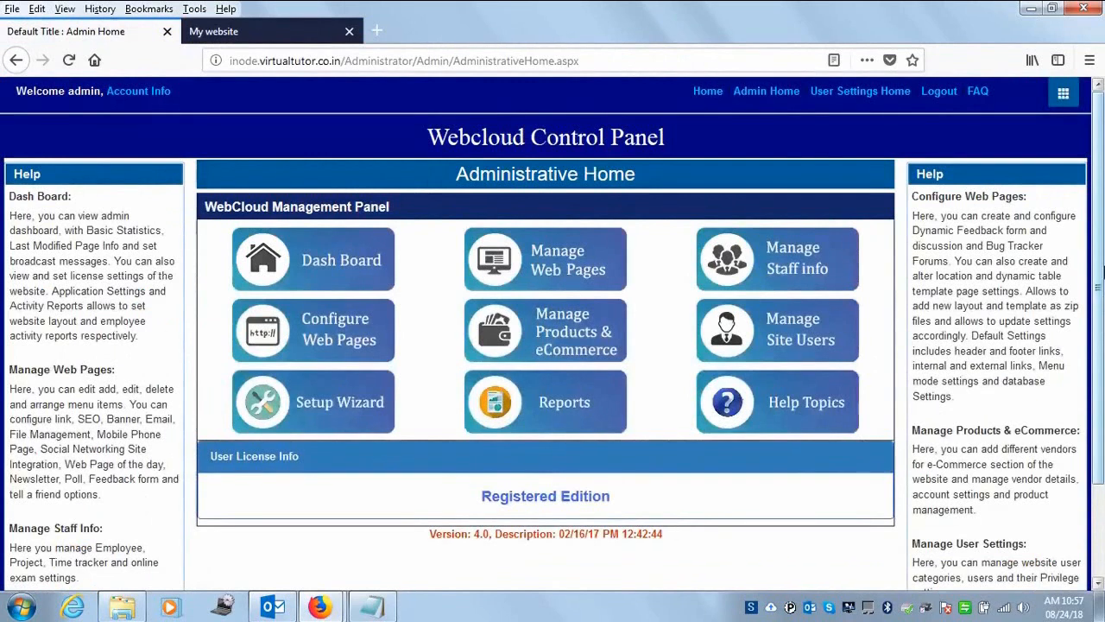
- Open Manage Web Pages and start a New Menu
scroll(1103, 341, "down", 3)
scroll(1102, 341, "up", 3)
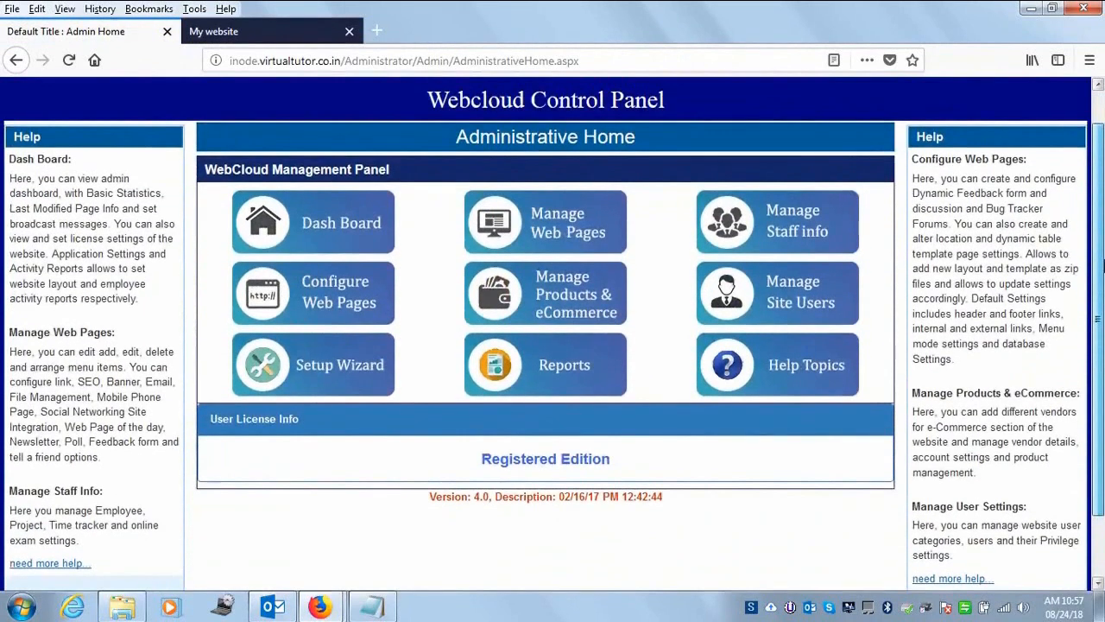
left_click(518, 212)
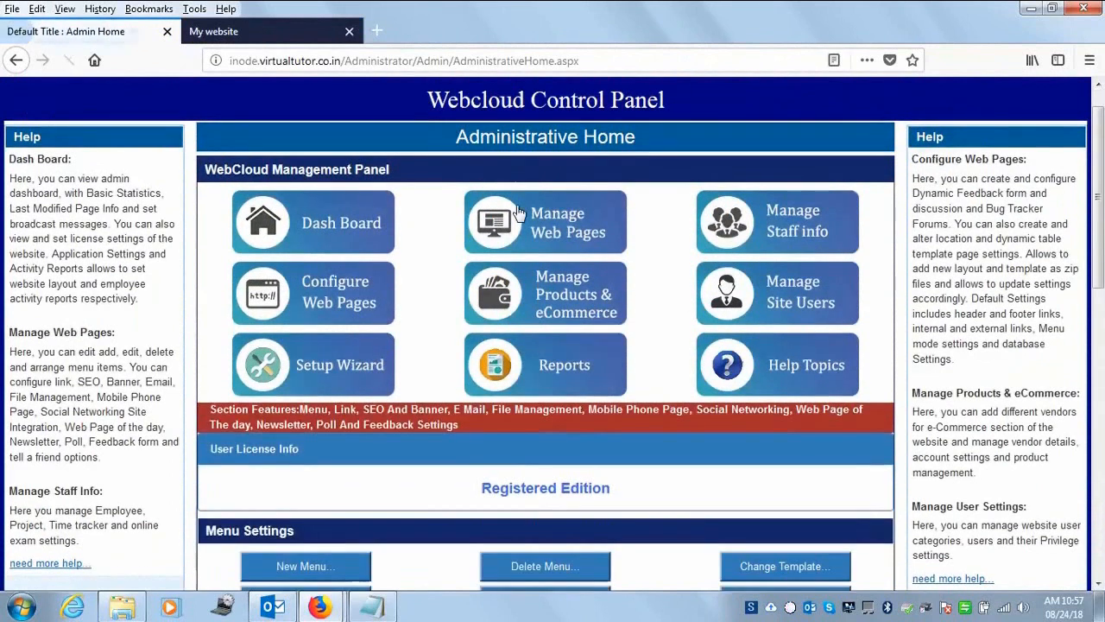
scroll(1096, 280, "down", 4)
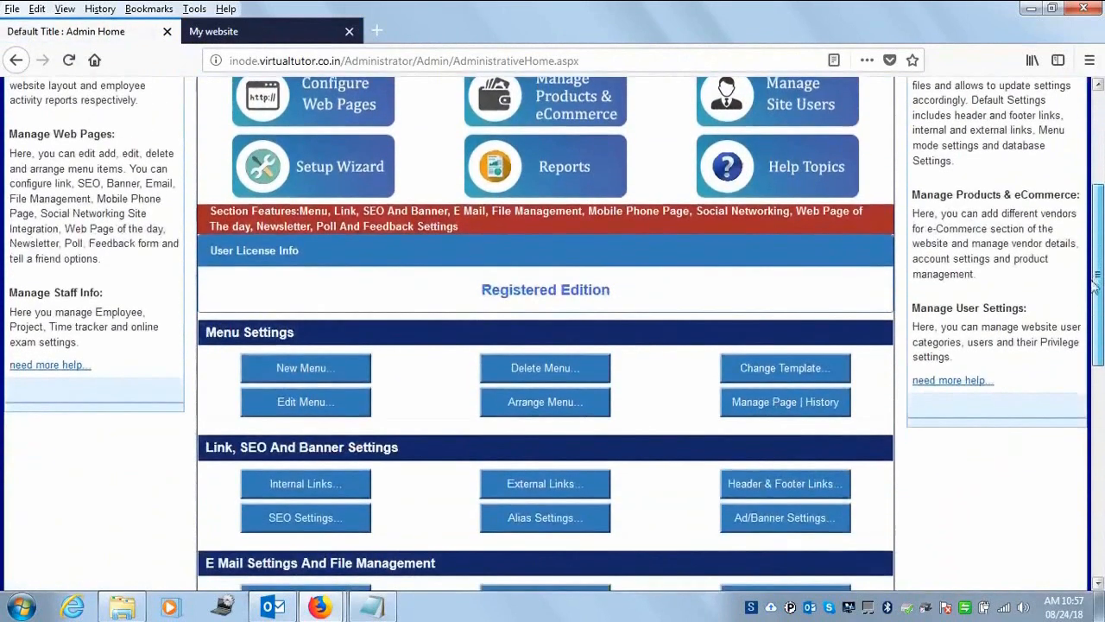
left_click(304, 371)
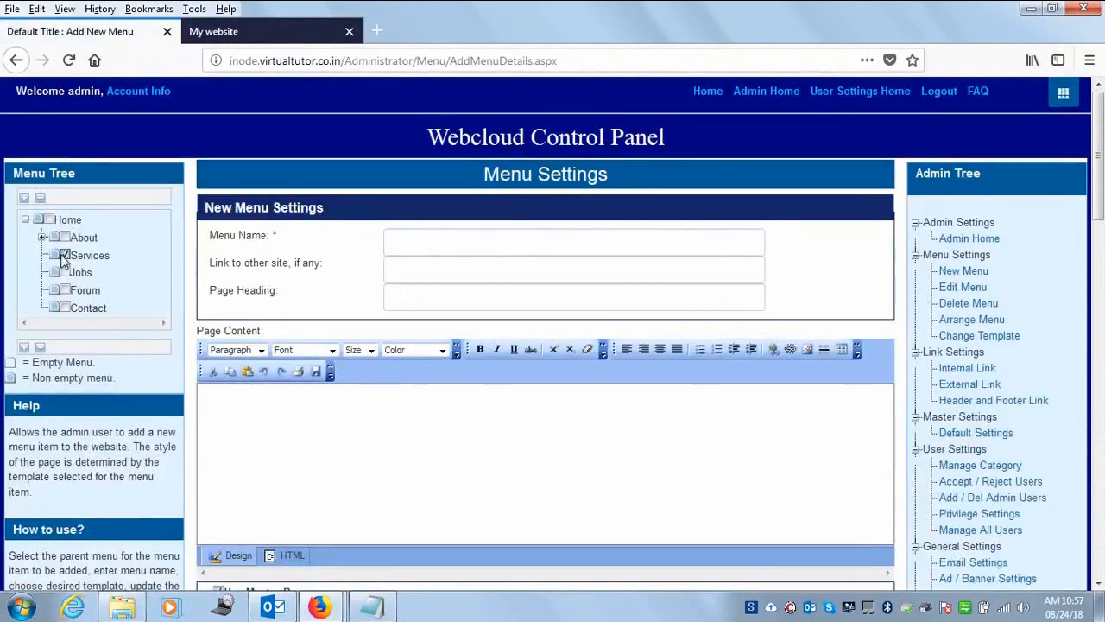
- Enter 'IT Job Aptitude Test' in the Menu Name field
left_click(409, 247)
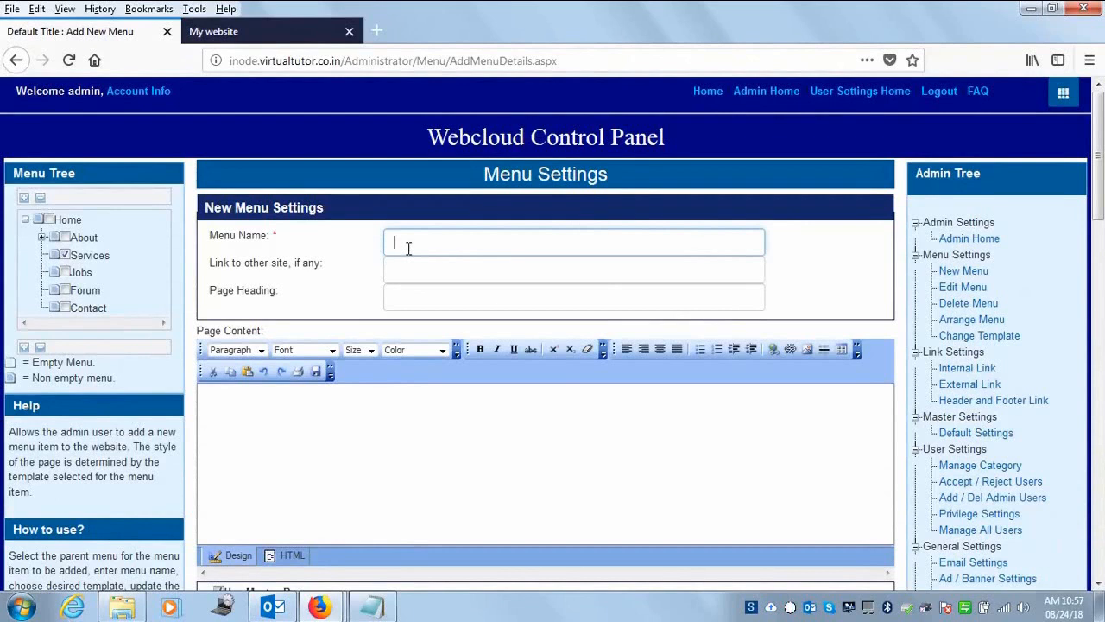
type("Technical A")
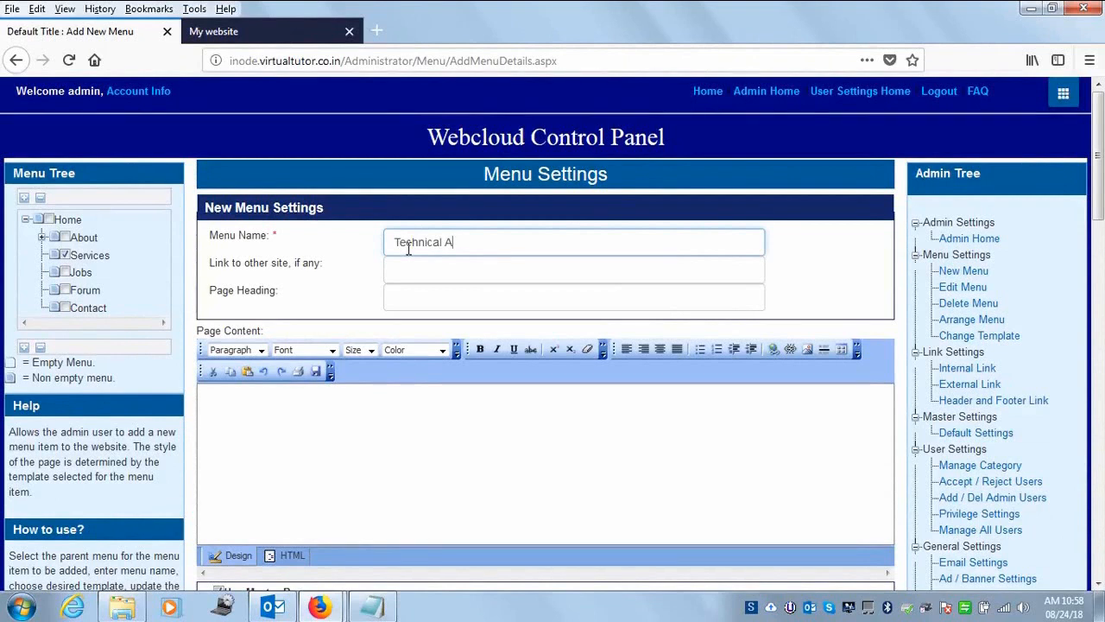
type("ptitude Test")
type("IT")
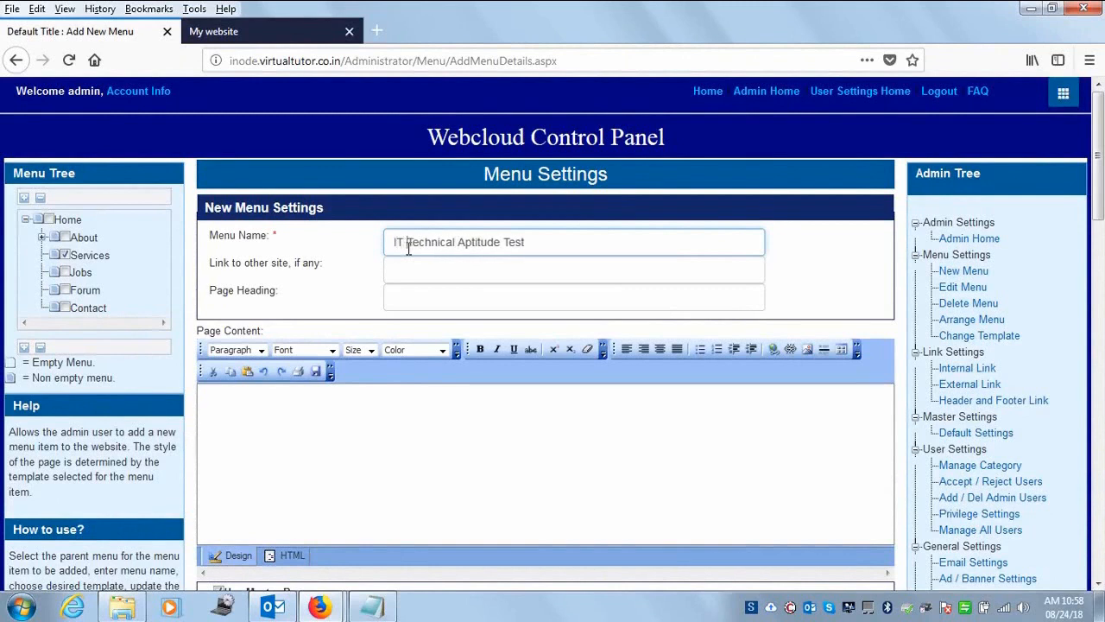
left_click_drag(546, 242, 136, 247)
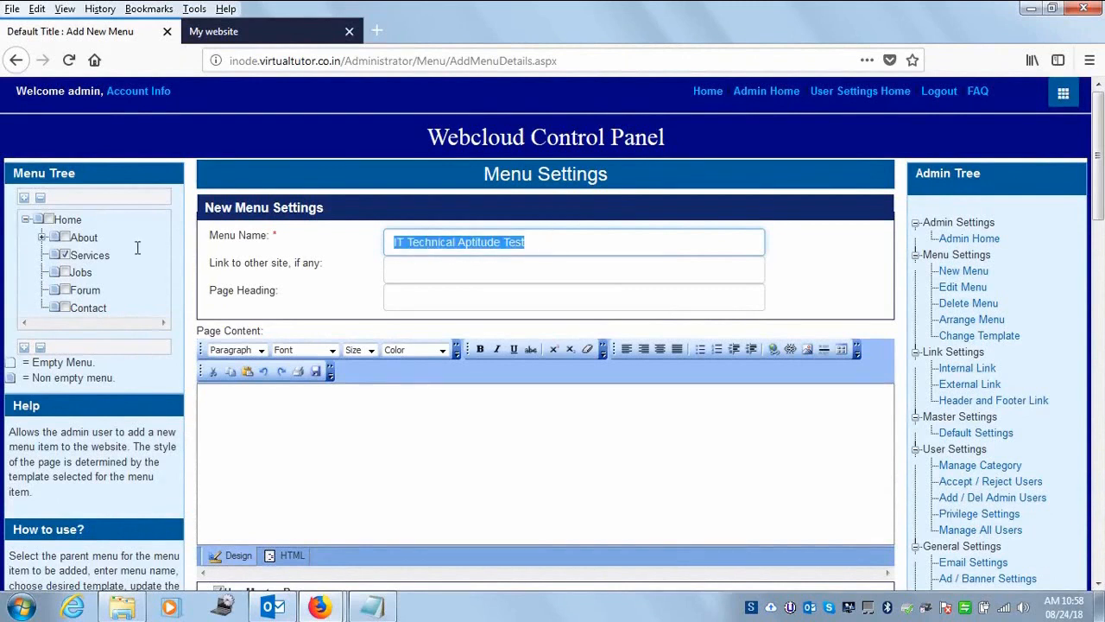
left_click(414, 244)
left_click_drag(409, 243, 459, 235)
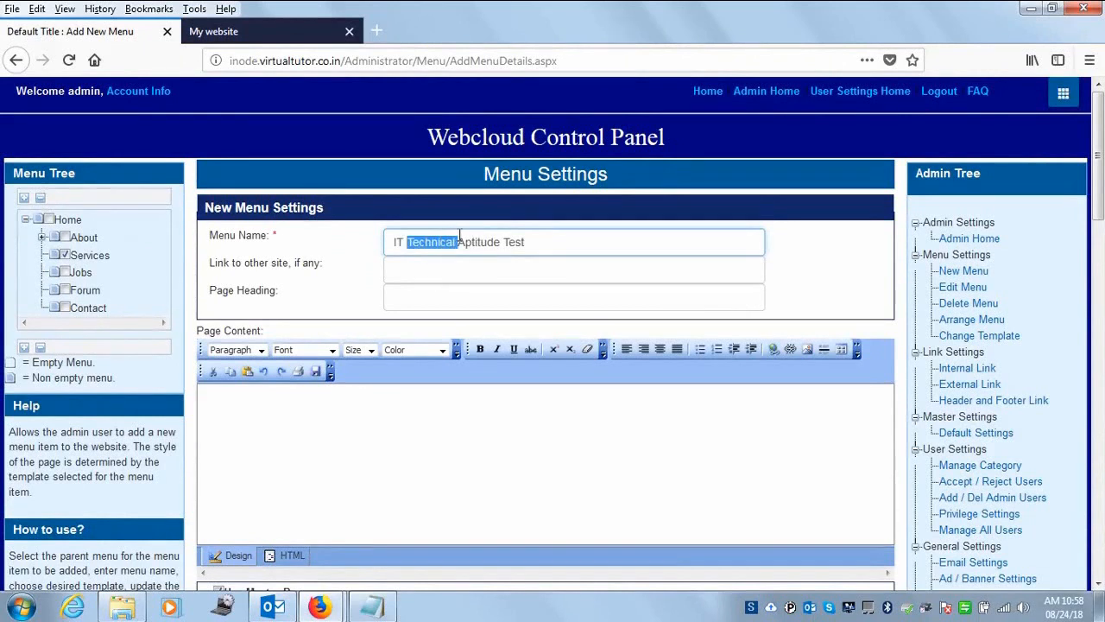
type("Job")
left_click_drag(495, 242, 146, 242)
key("ctrl+c")
- Paste 'IT Job Aptitude Test' as the Page Heading and shorten Menu Name to 'Aptitude Test'
left_click(414, 296)
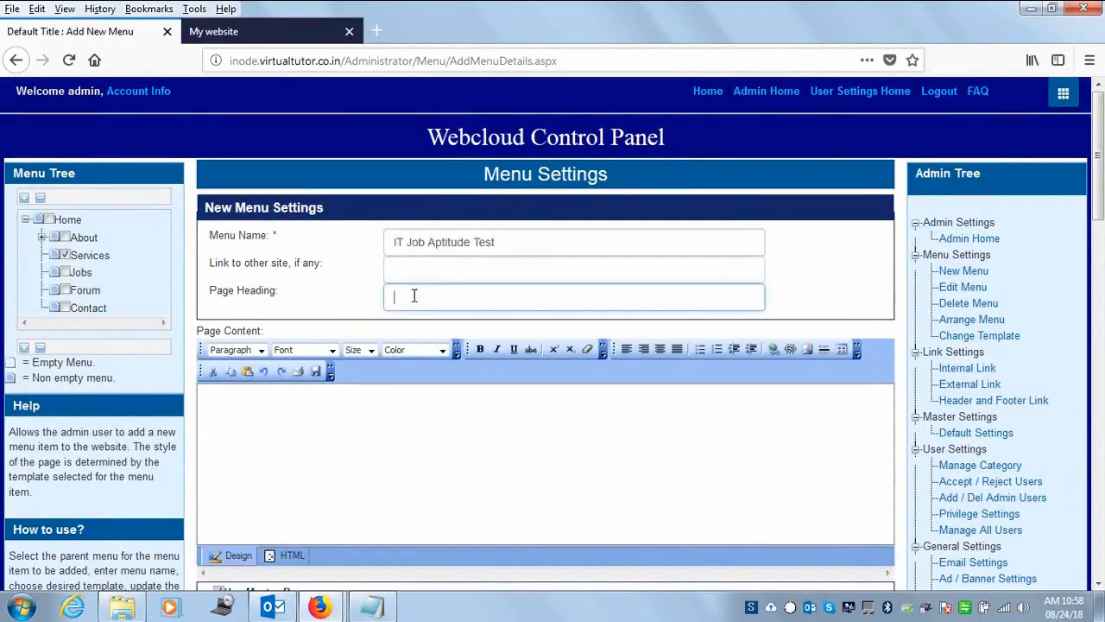
key("ctrl+v")
triple_click(429, 246)
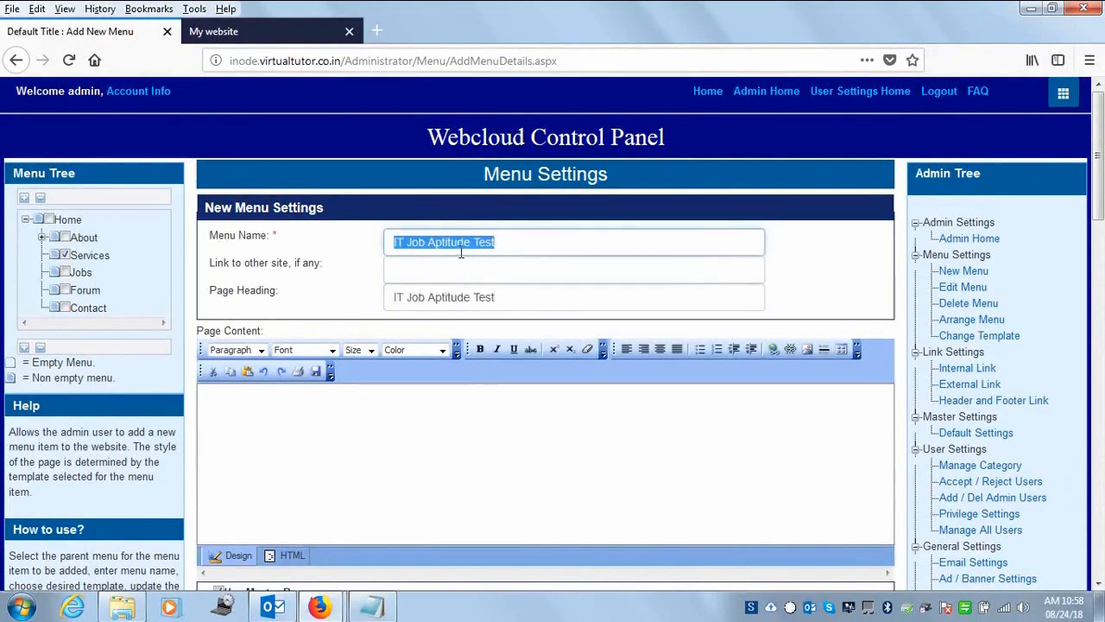
left_click(433, 247)
left_click_drag(429, 244, 308, 243)
key("BackSpace")
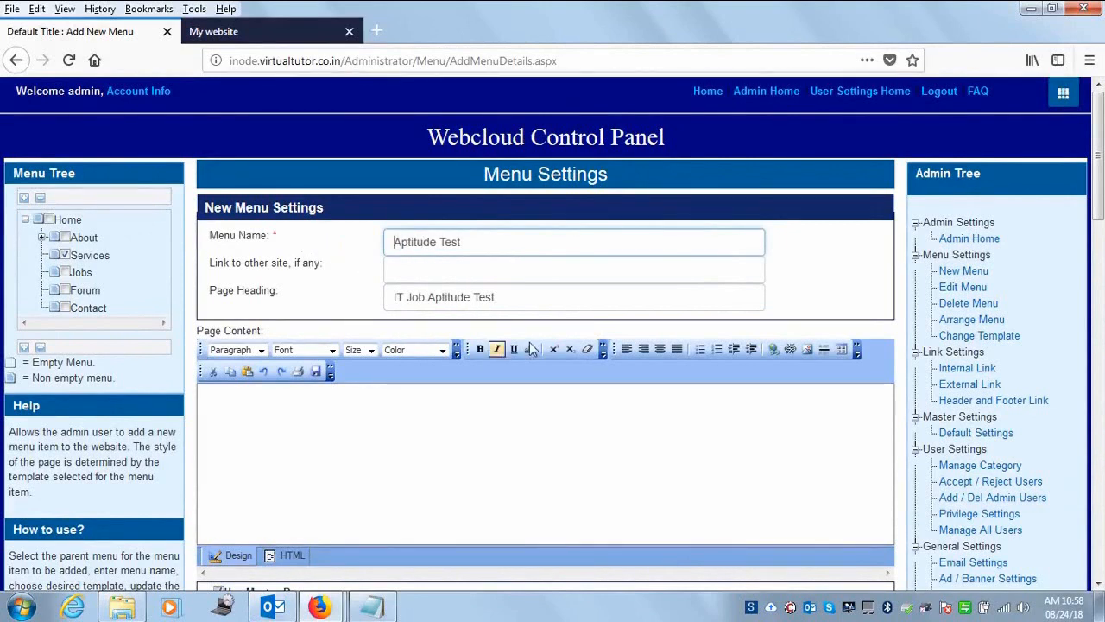
left_click(519, 299)
mouse_move(1098, 225)
left_mouse_down()
mouse_move(1098, 275)
mouse_move(1098, 201)
mouse_move(1092, 237)
left_mouse_up()
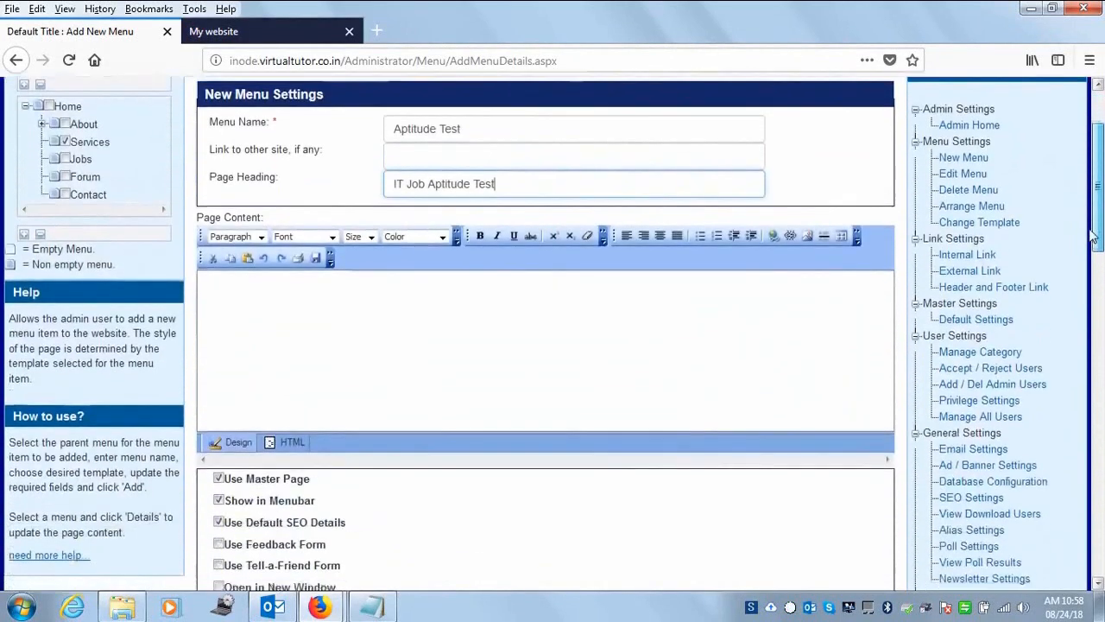
- Type the 'Dear Candidate' note on starting, submitting and HR review of the test, ending 'Thanks'
left_click(450, 339)
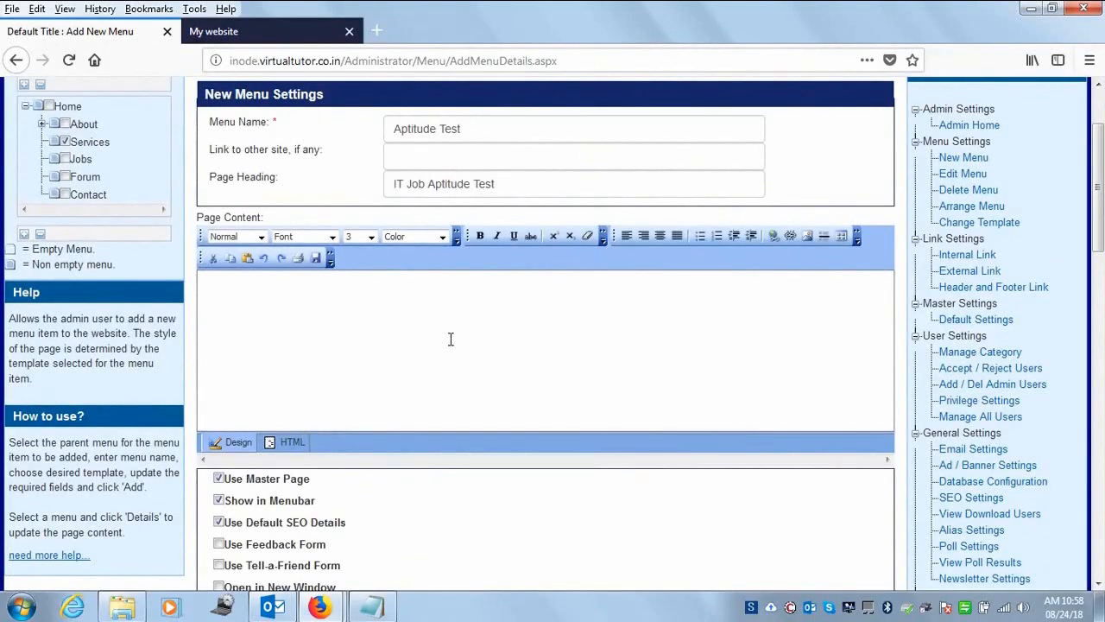
type("ear Candidate,")
key("Return")
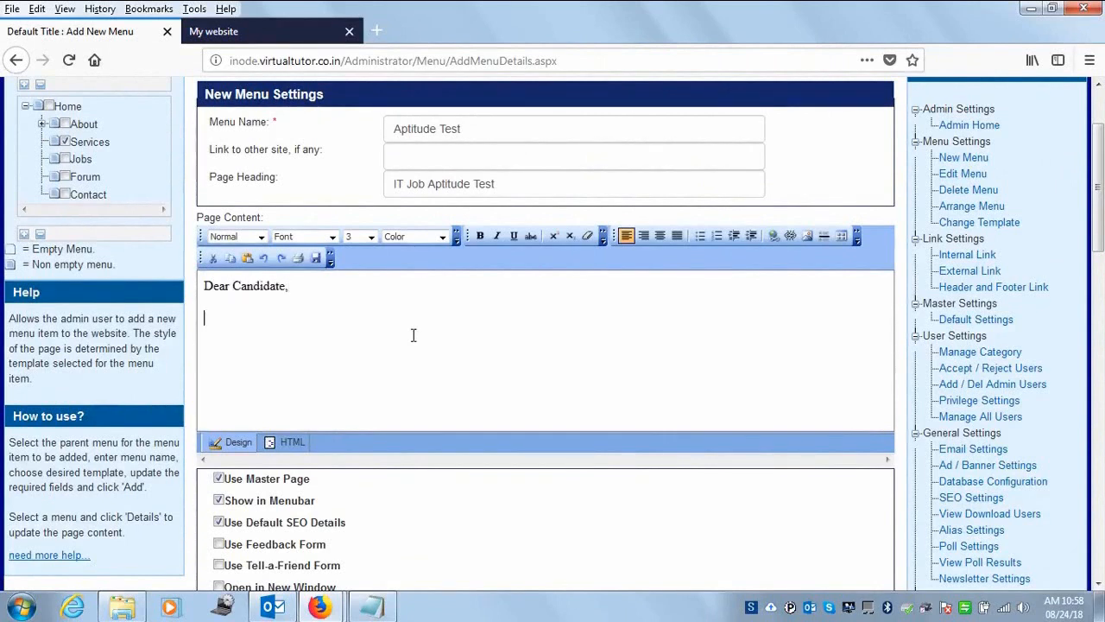
type("Please Click on Start")
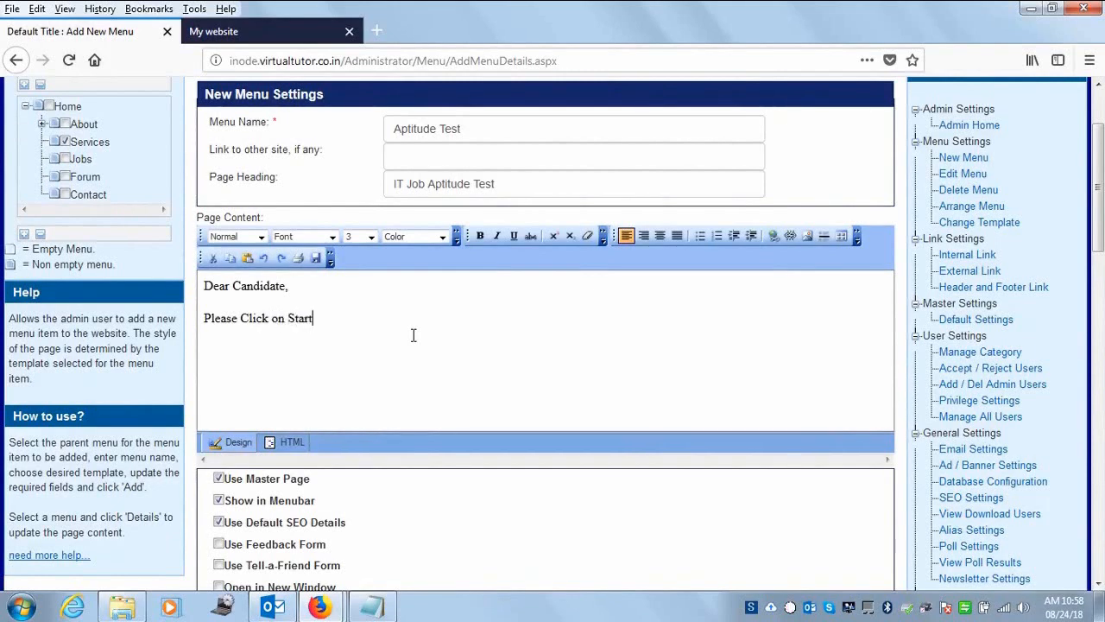
type(" Online Test. Once you com")
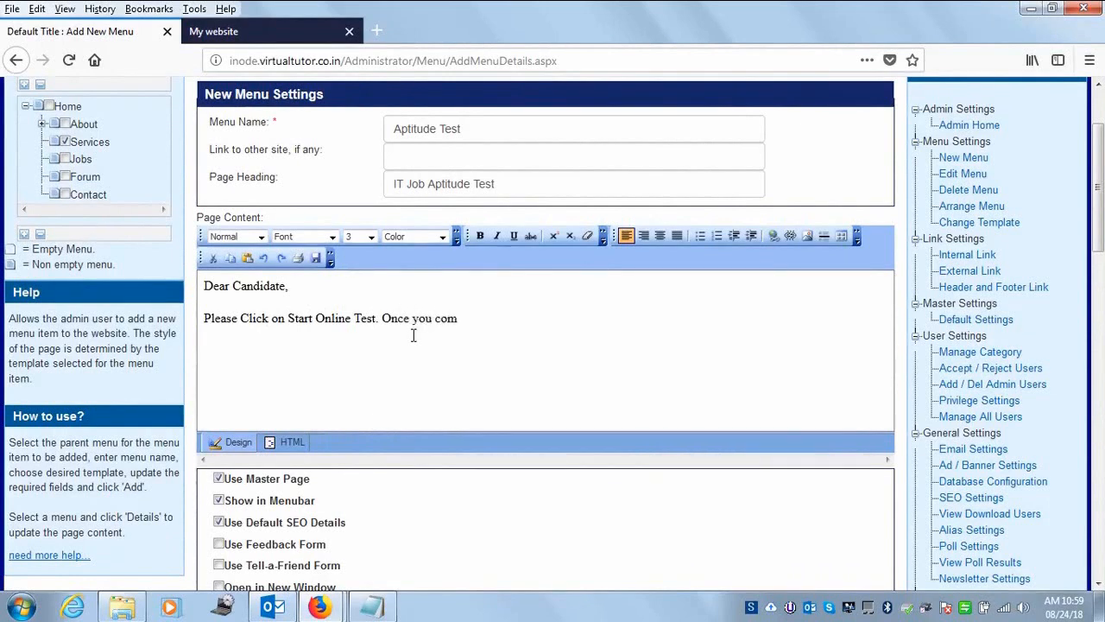
type("pleted the test , please submit")
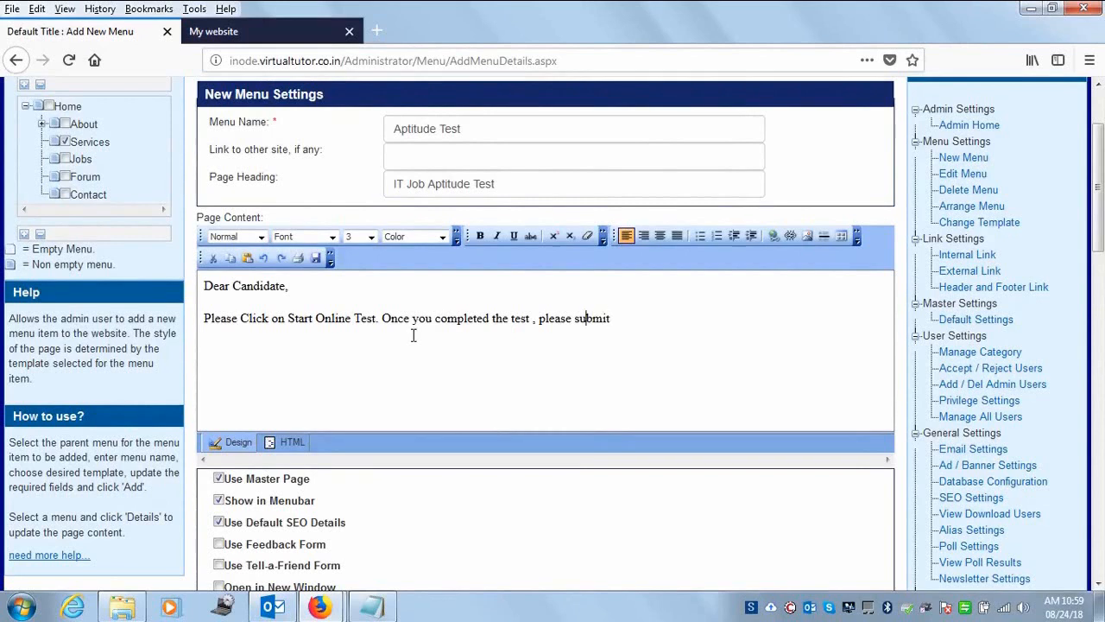
key("ctrl+Left")
type("click on the")
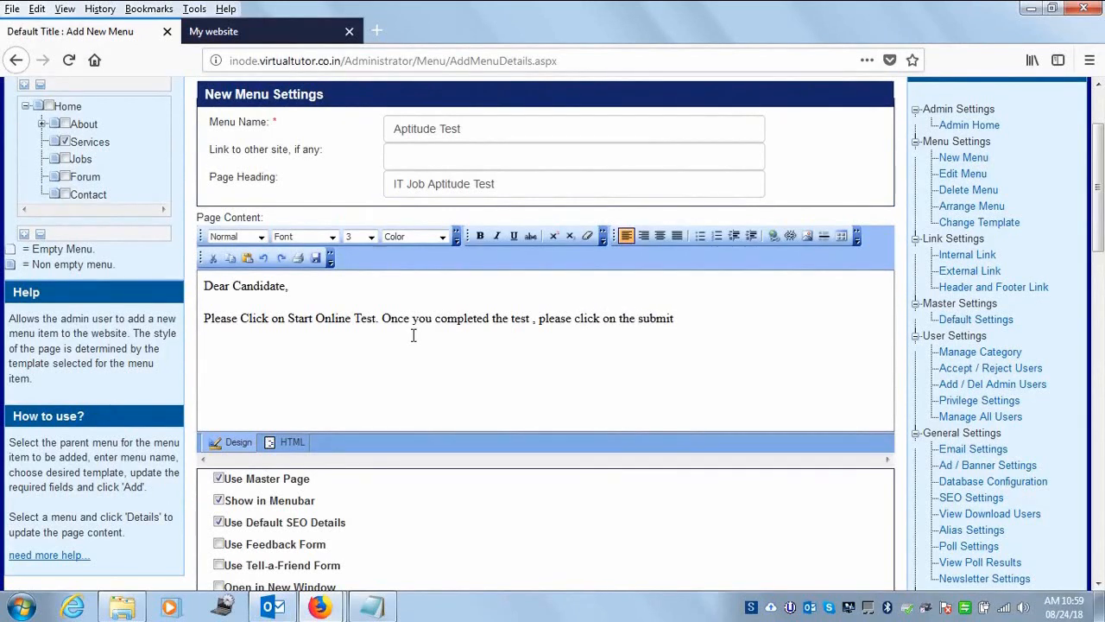
key("End")
type("button. The An")
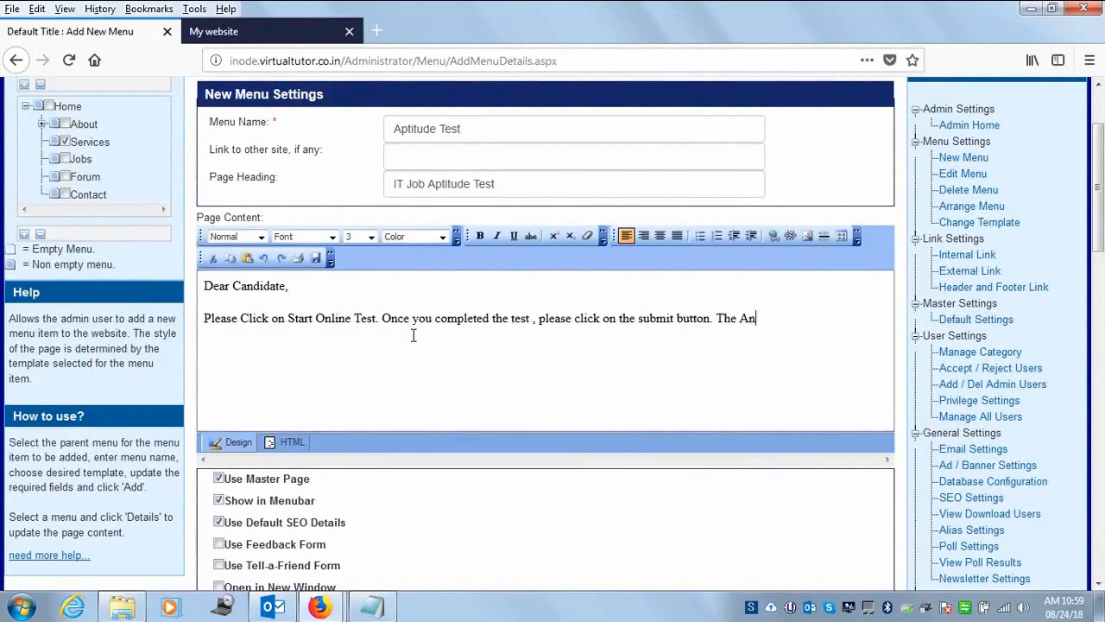
type("sweres will aut")
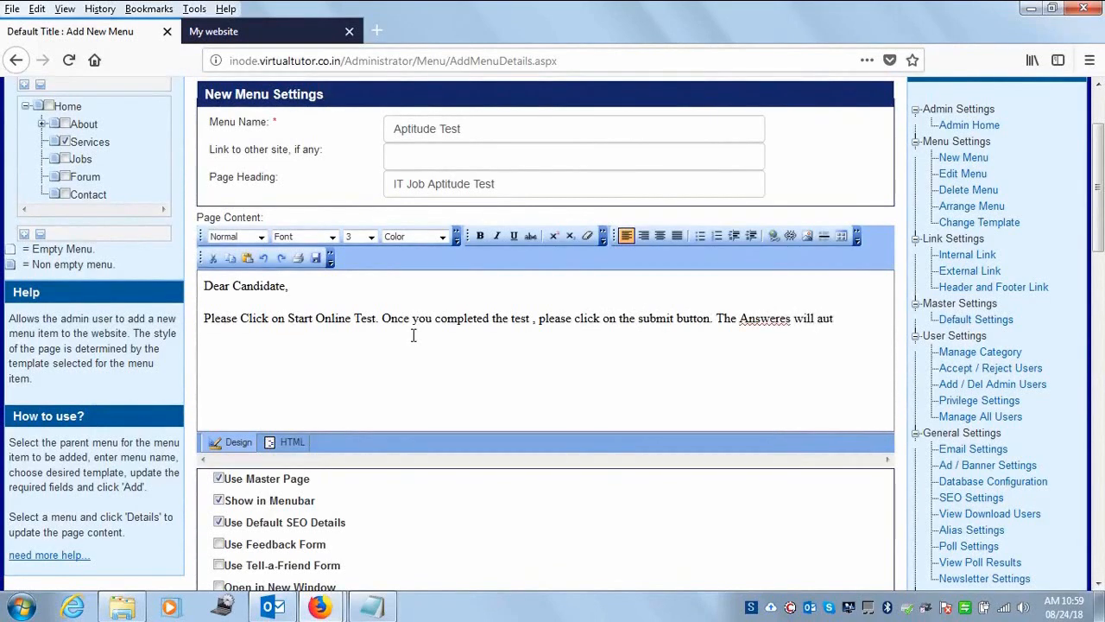
type("omatically get routed t")
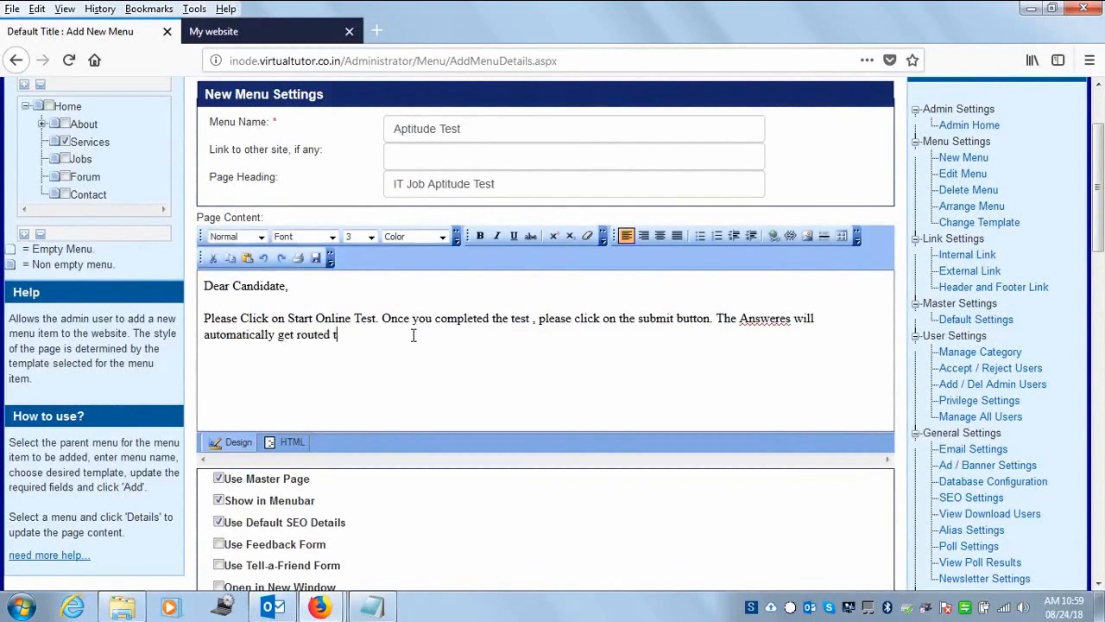
type("o the ")
type("HR")
type(" Team. Fr")
type("or Re")
type("view")
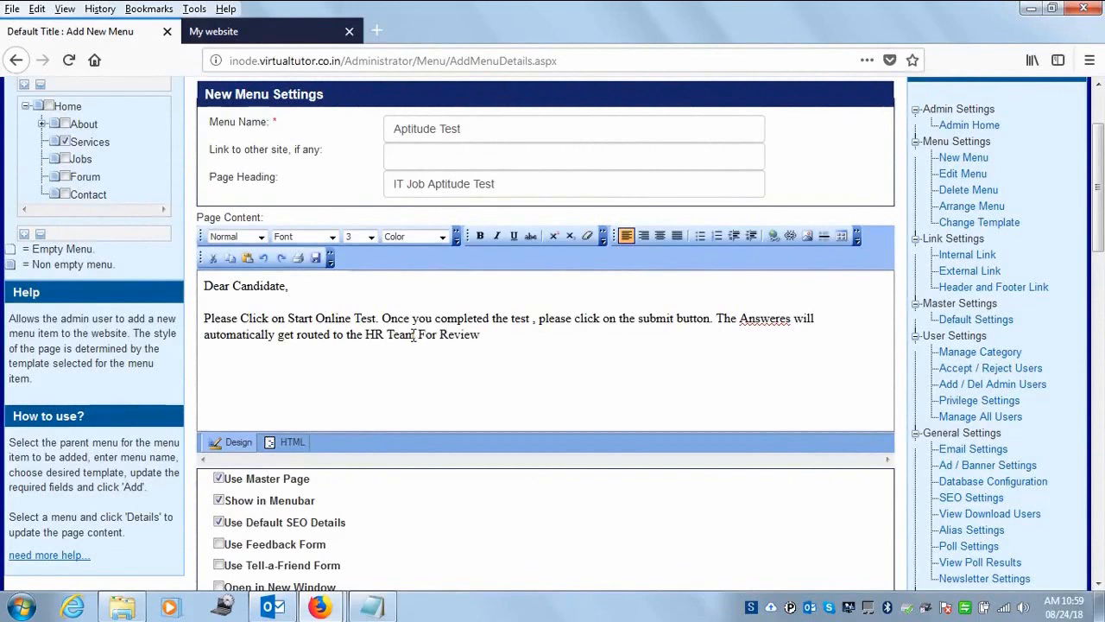
type(".Wishing you")
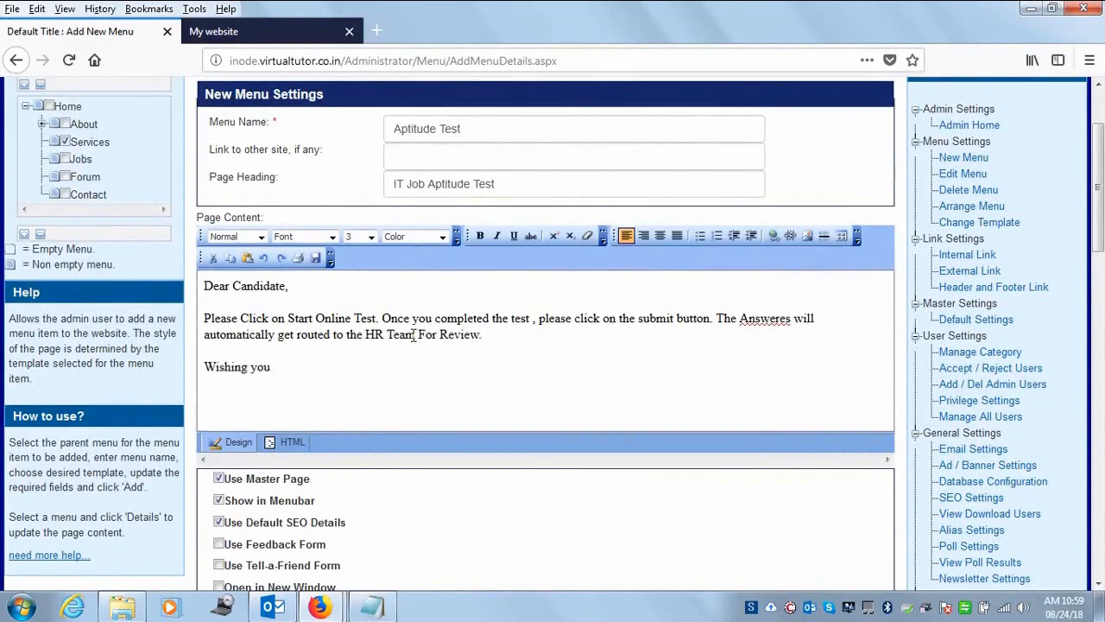
type(" the Very Be")
type("st")
type("Than")
type("ks")
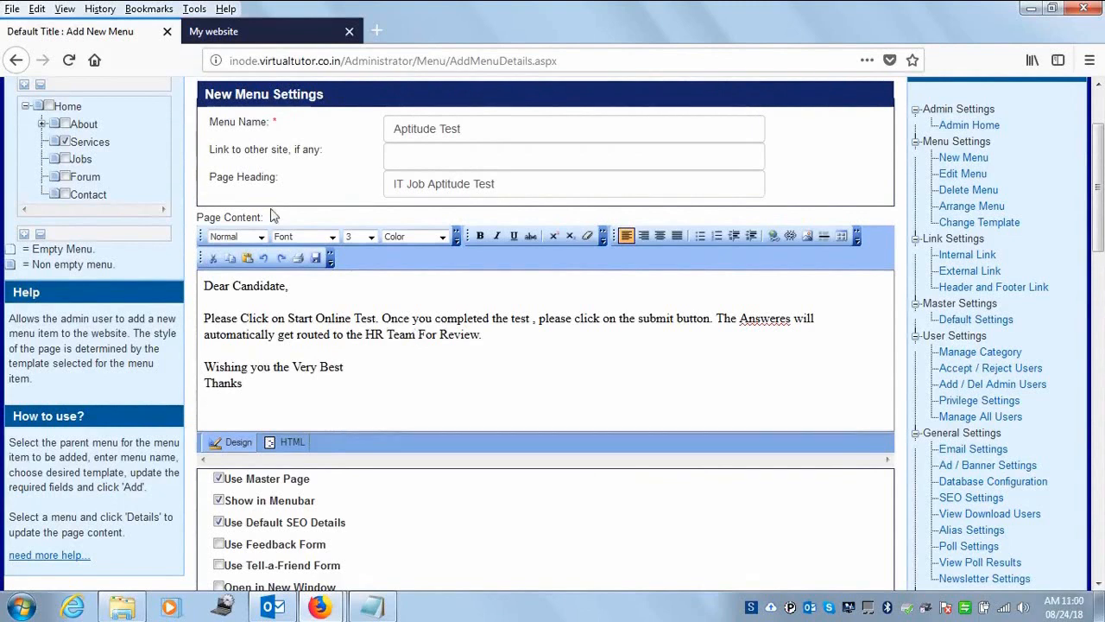
key("Return")
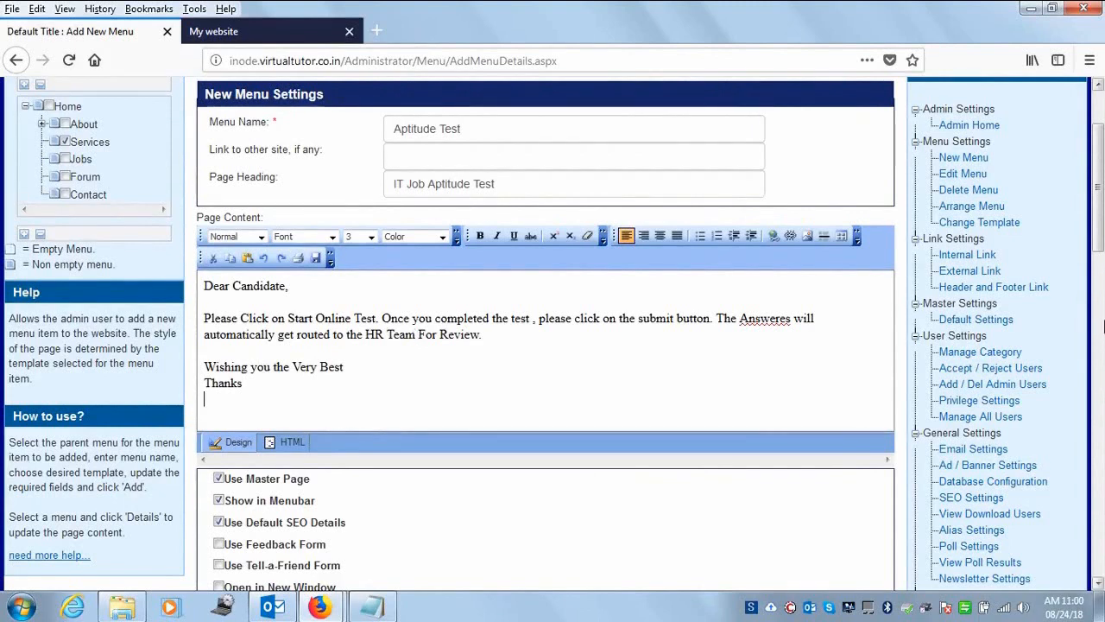
- Enable Use Template, choose Others, and select the Online Examination template
left_click_drag(1100, 228, 1098, 285)
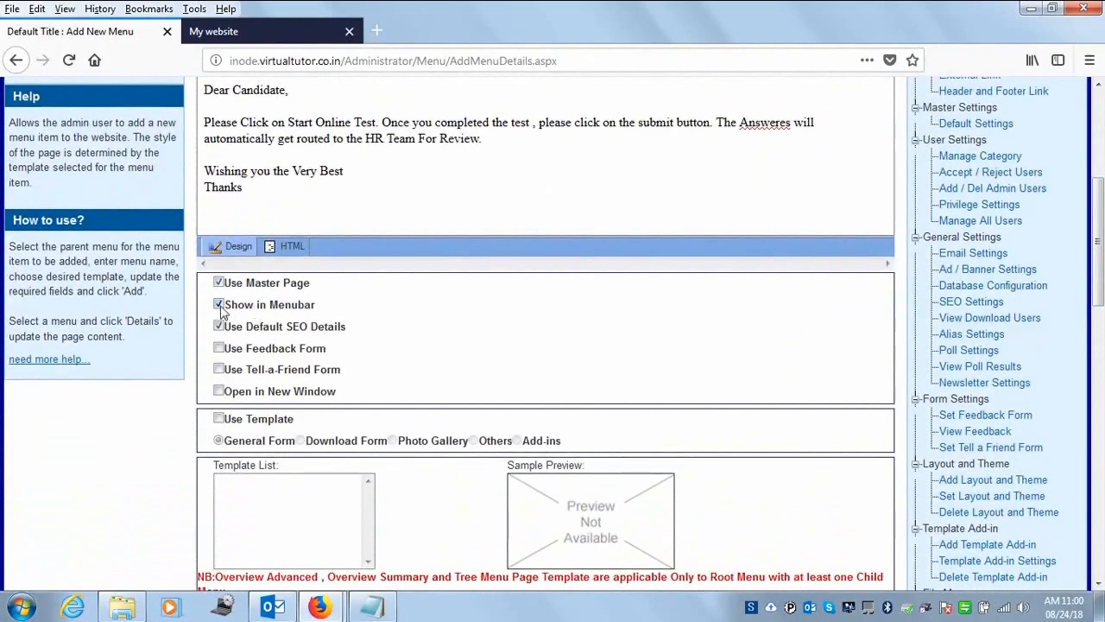
left_click(218, 420)
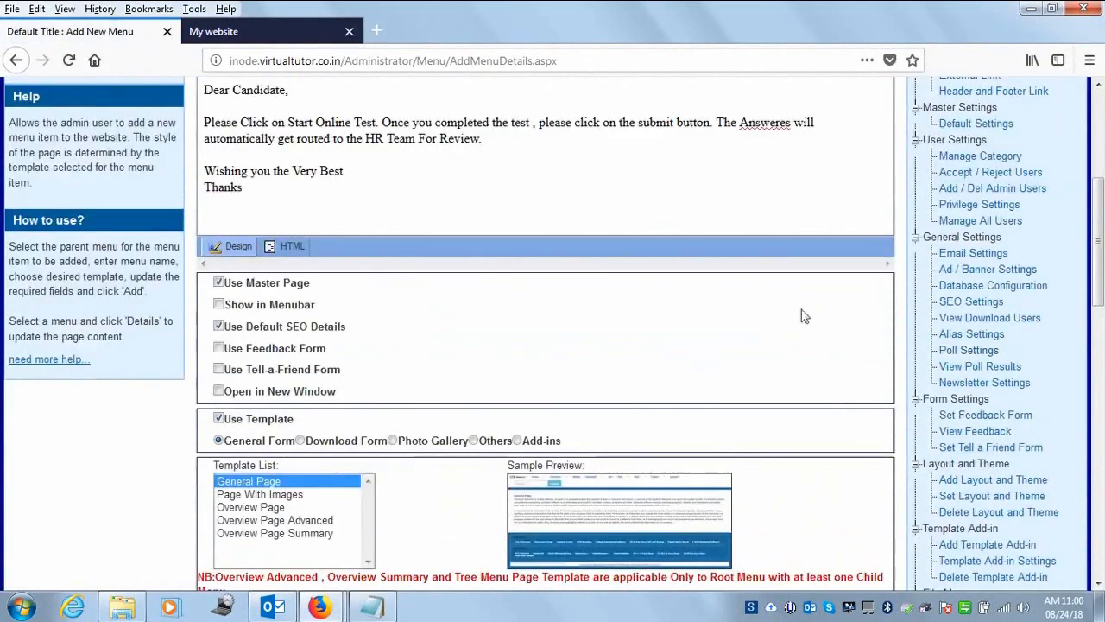
left_click_drag(1104, 301, 1103, 193)
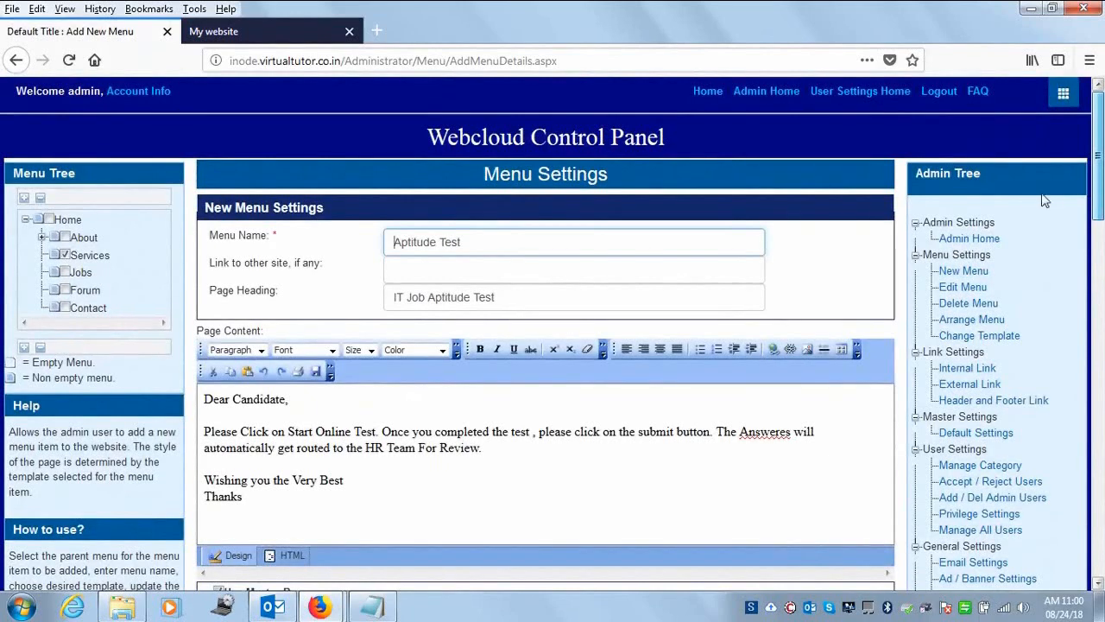
left_click_drag(1092, 197, 1098, 335)
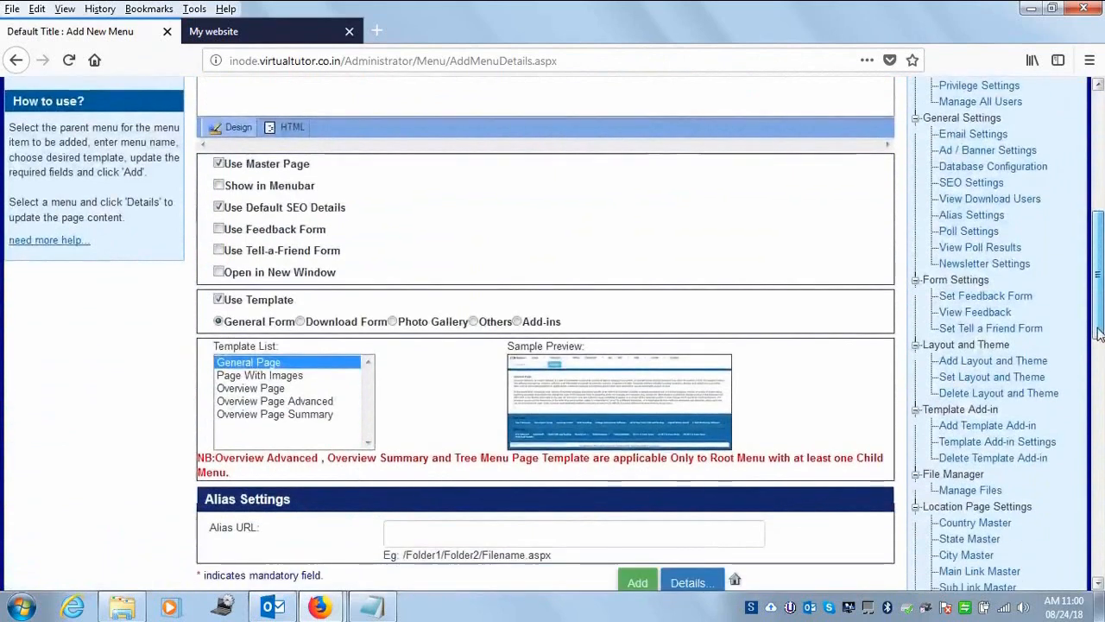
left_click(473, 322)
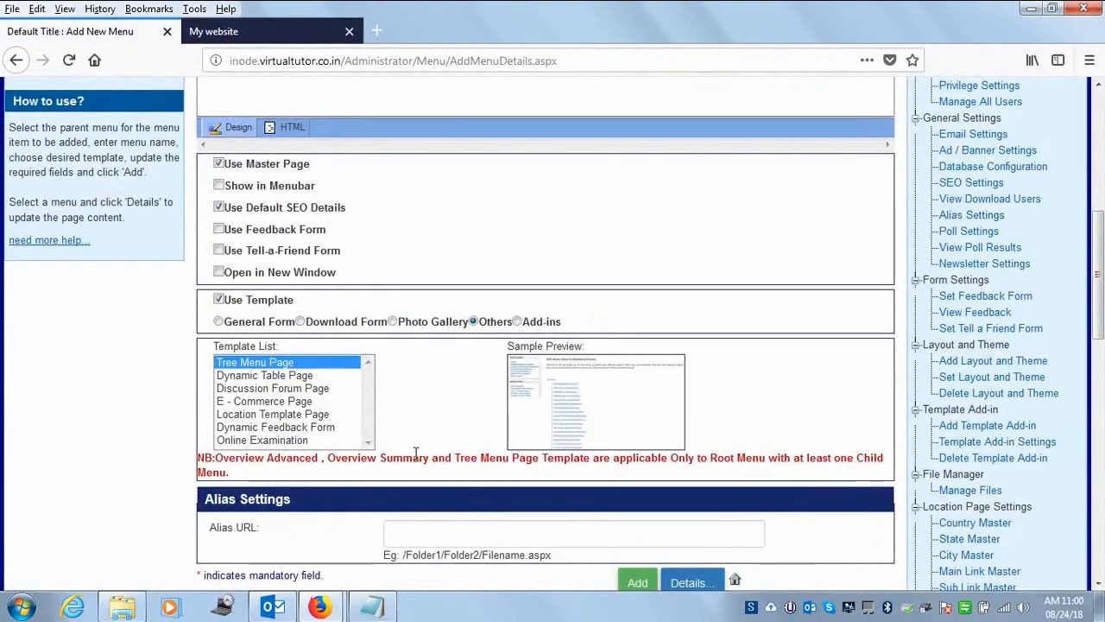
left_click(256, 426)
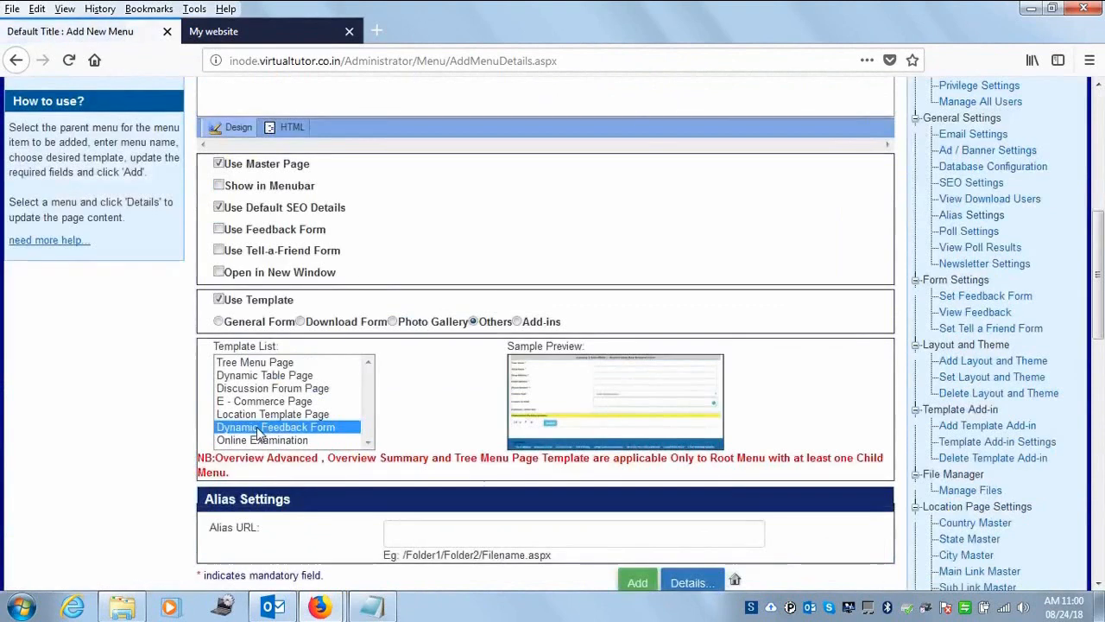
left_click(261, 439)
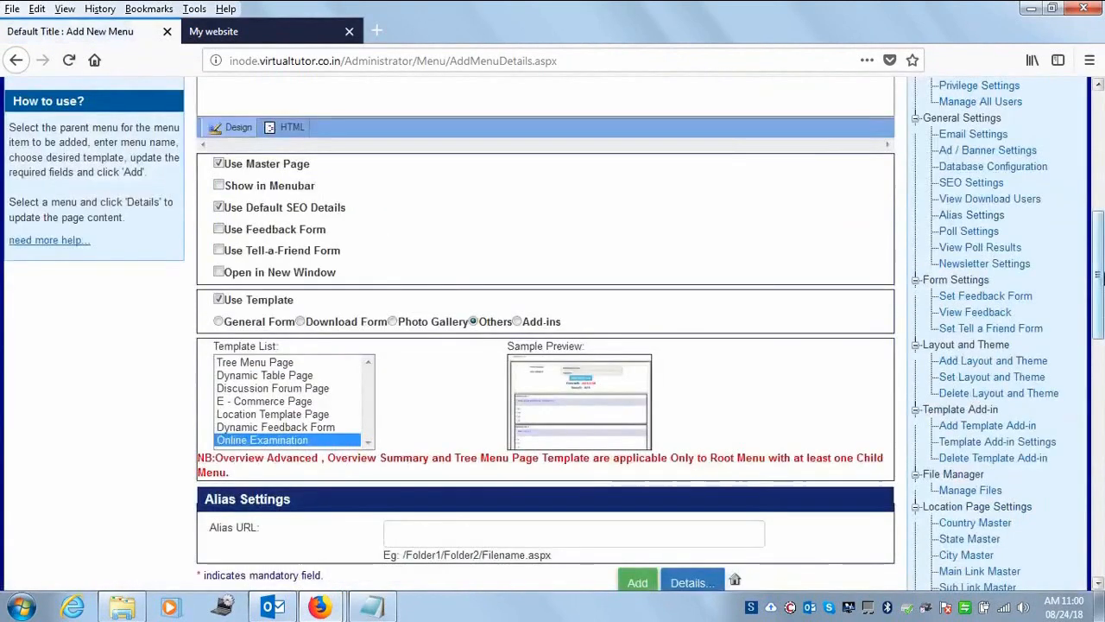
scroll(1099, 276, "down", 3)
- Set alias URL /it-recuitment-exam.aspx, add the Aptitude Test menu, and go to the website tab
left_click(457, 380)
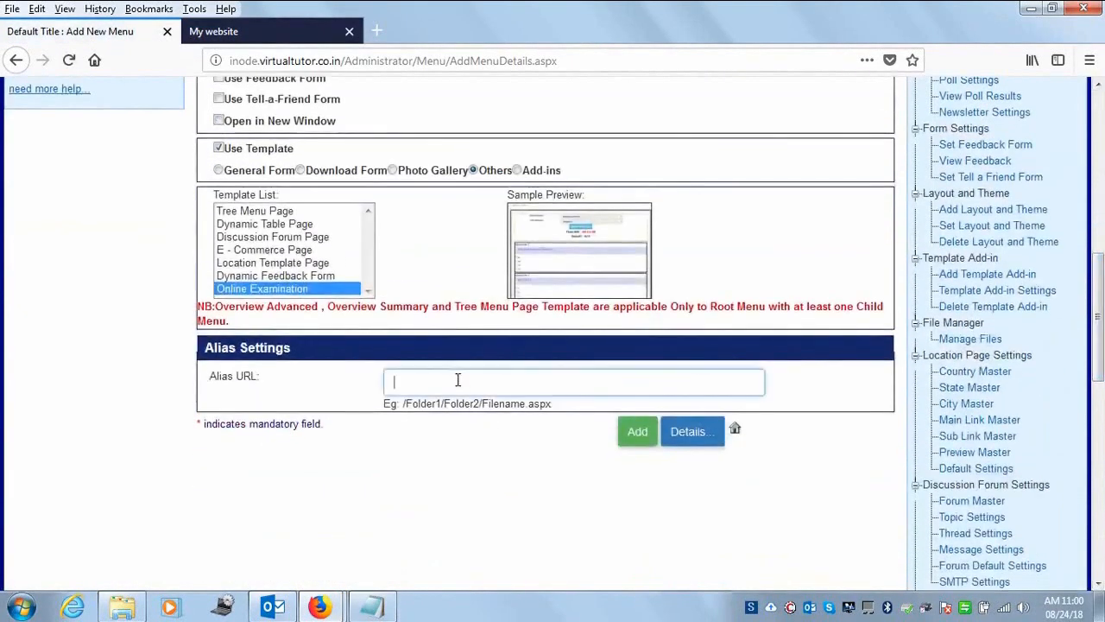
type("i")
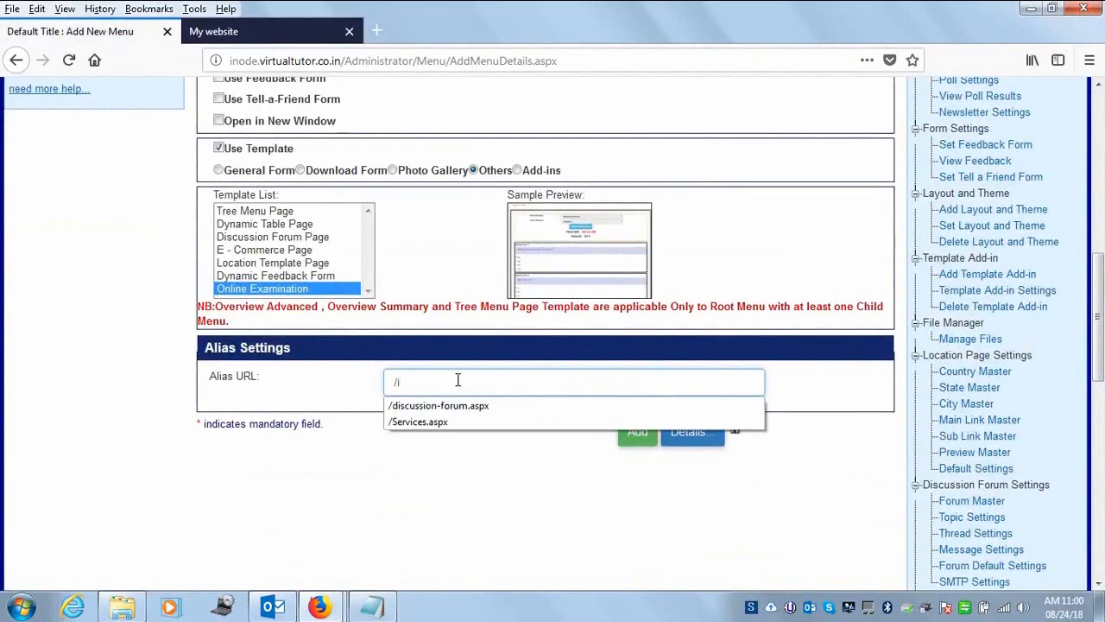
type("t-rec")
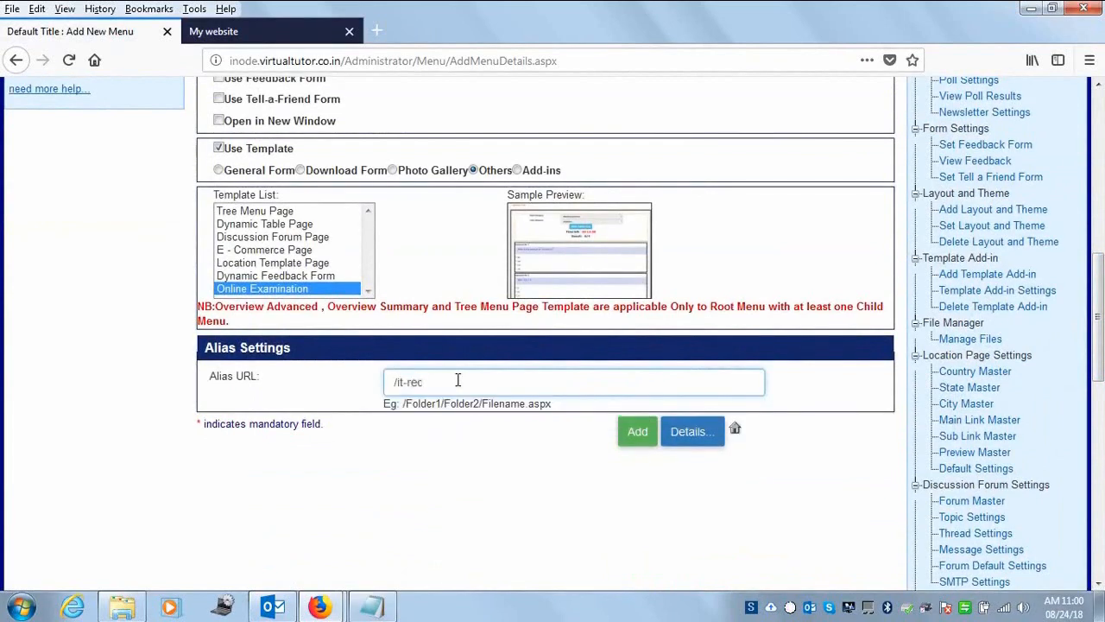
type("uitment-exam.aspx")
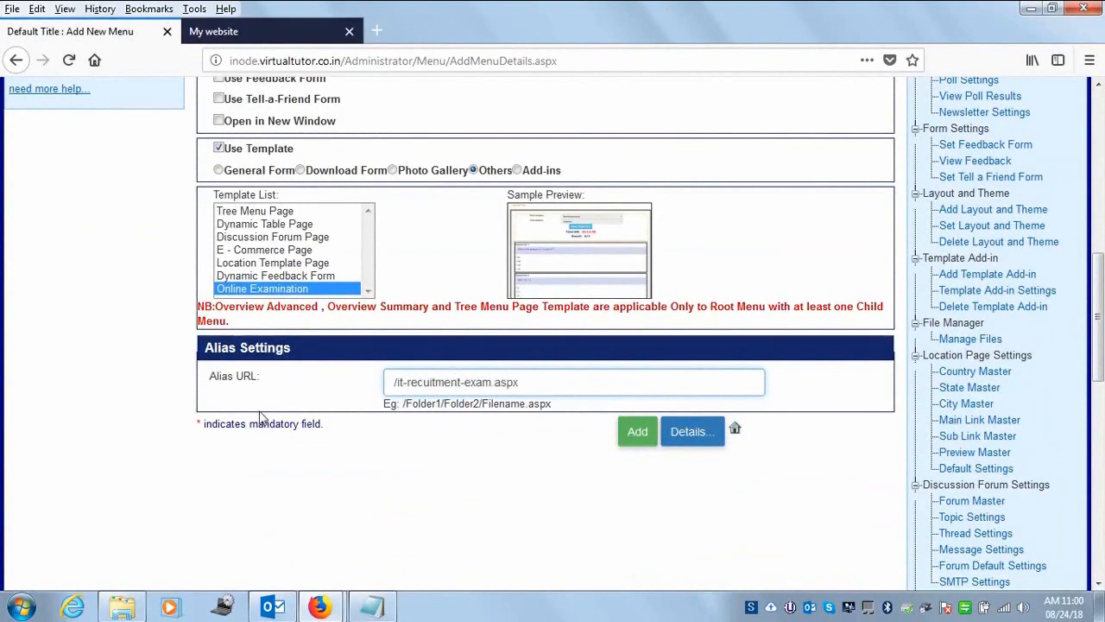
left_click_drag(1101, 370, 1099, 397)
left_click(639, 342)
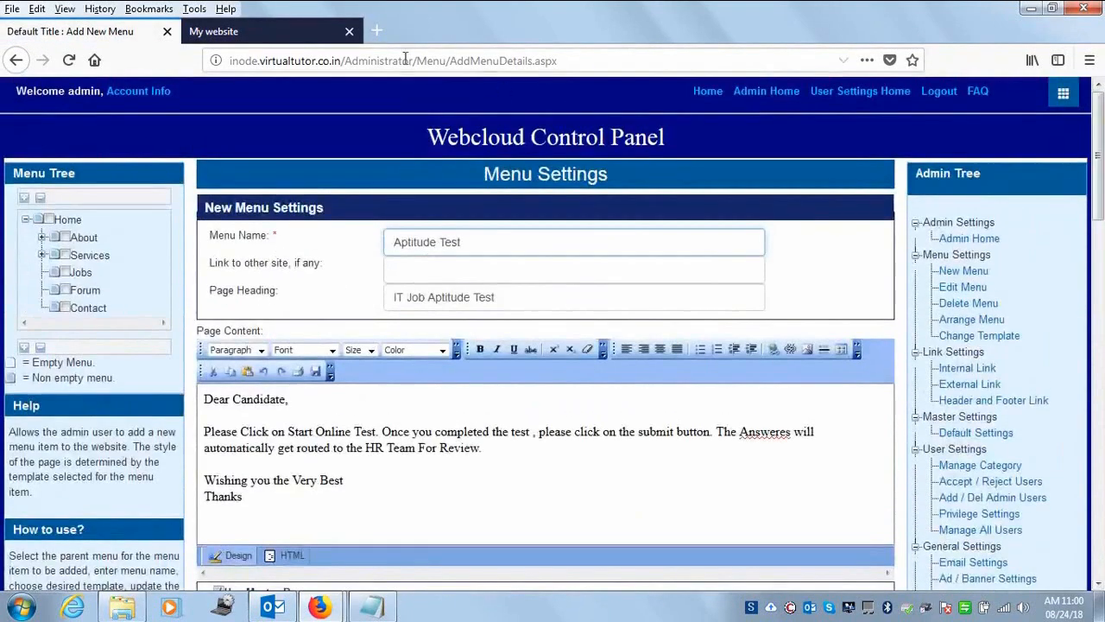
left_click(261, 38)
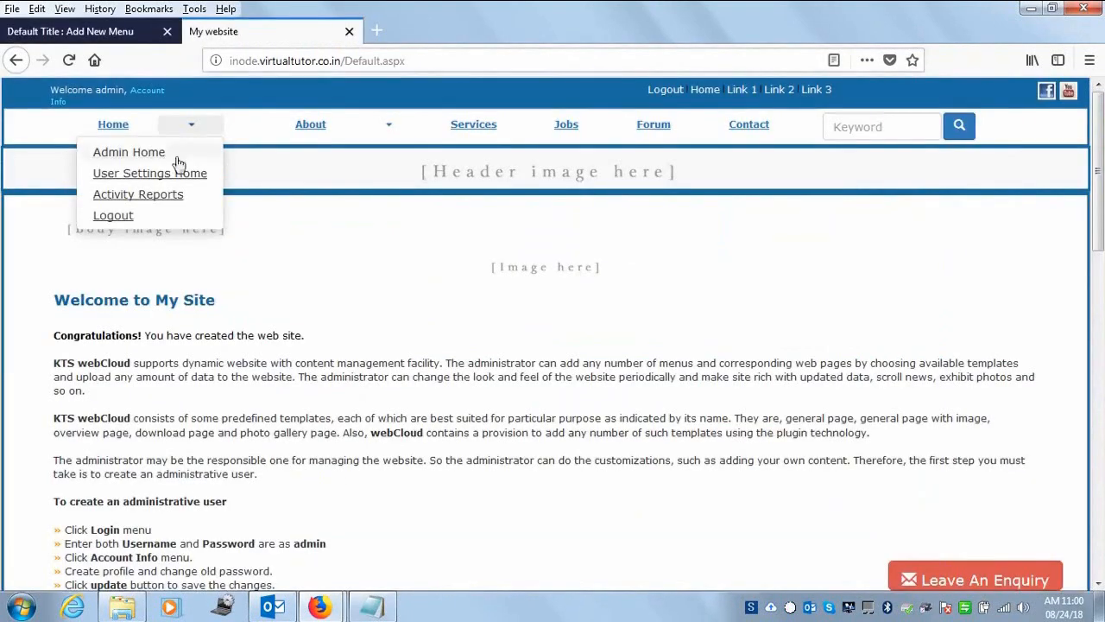
- Check the site's Services page, then return to Admin Home in the admin tab
left_click(122, 129)
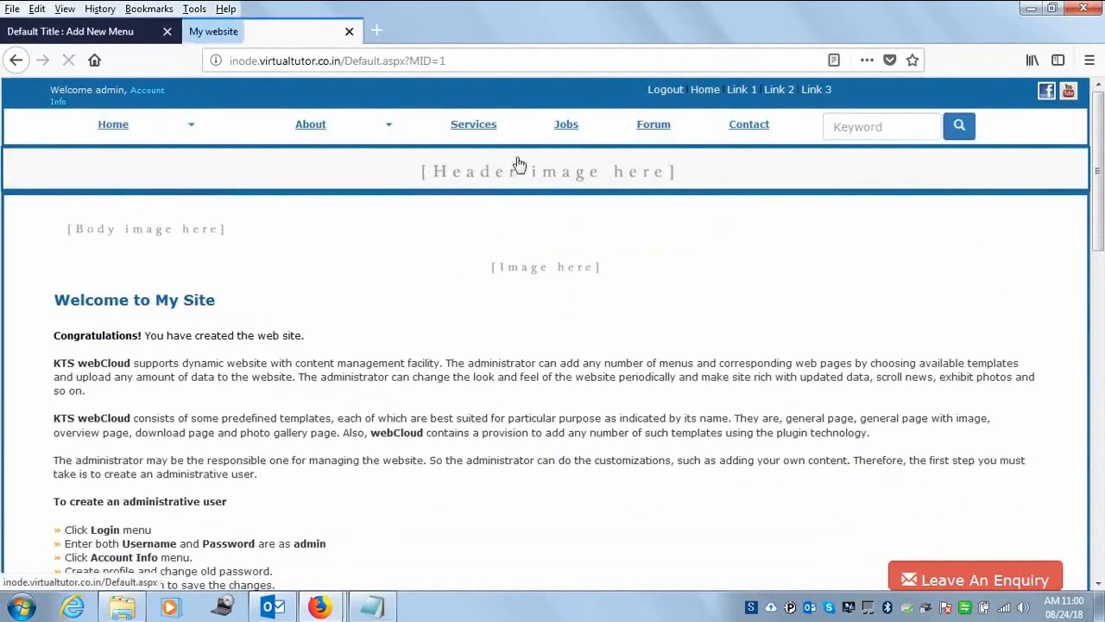
left_click(473, 124)
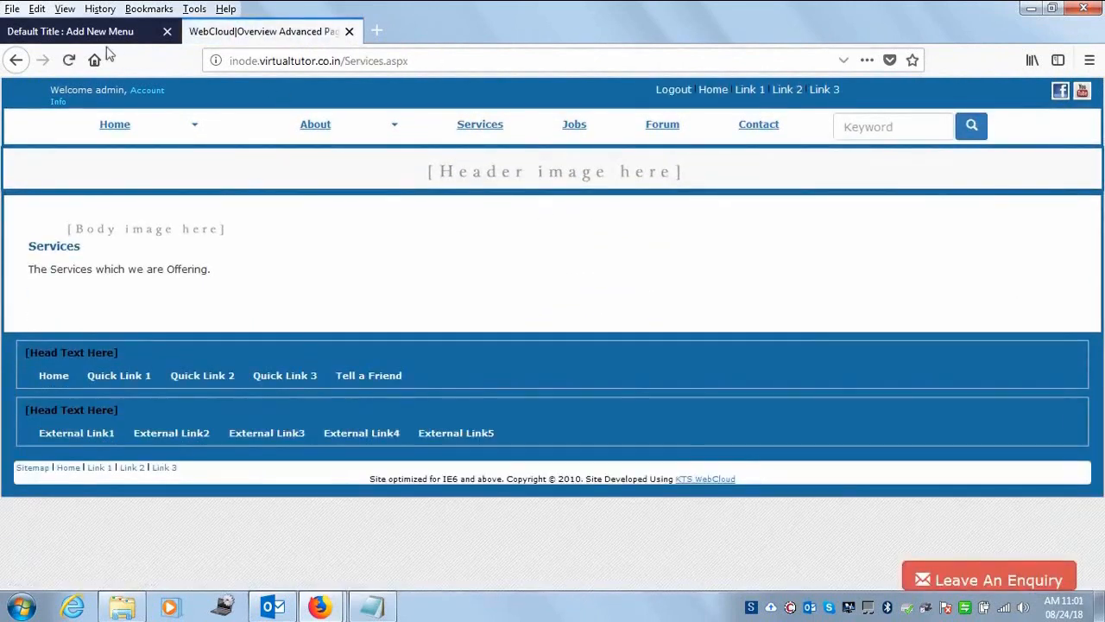
left_click(121, 33)
left_click(778, 95)
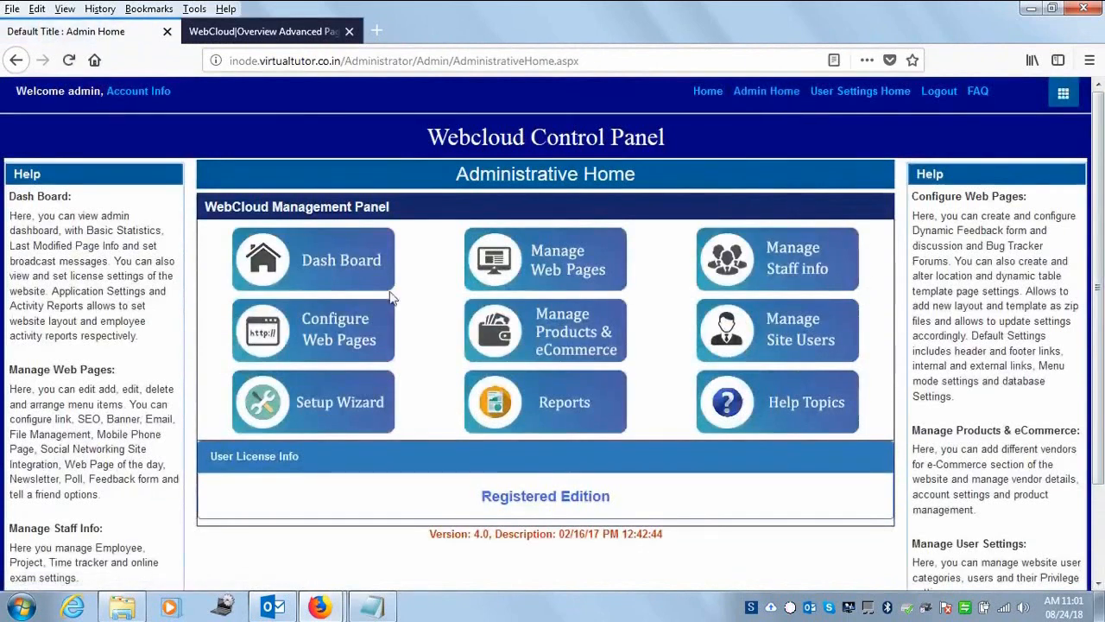
- Open the Aptitude Test item under Services from the Edit Menu tree for editing
left_click(580, 274)
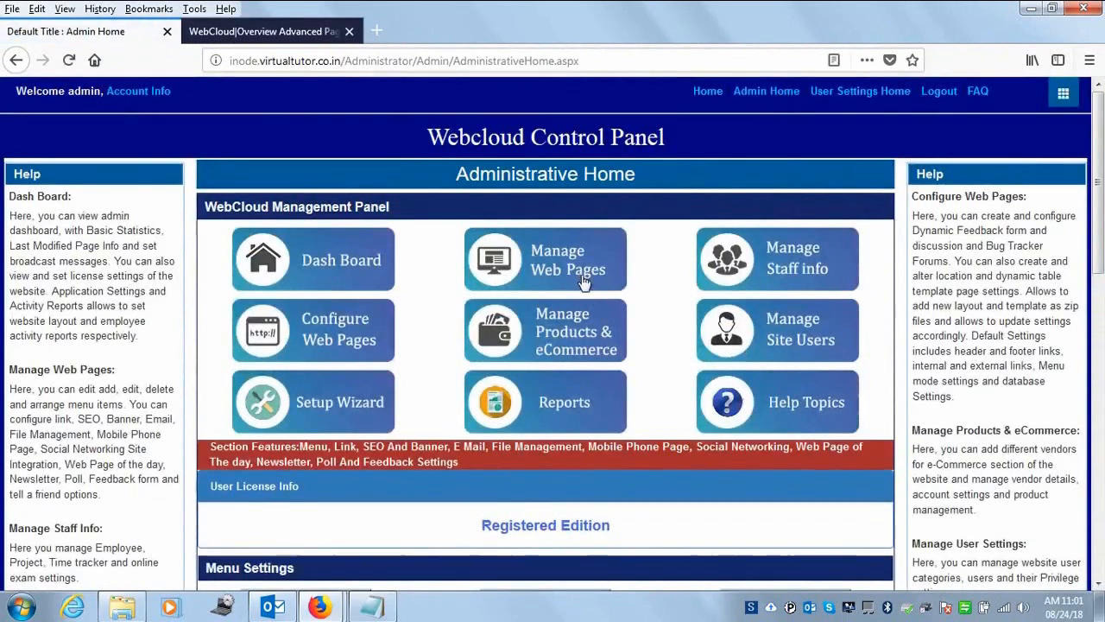
scroll(581, 275, "down", 3)
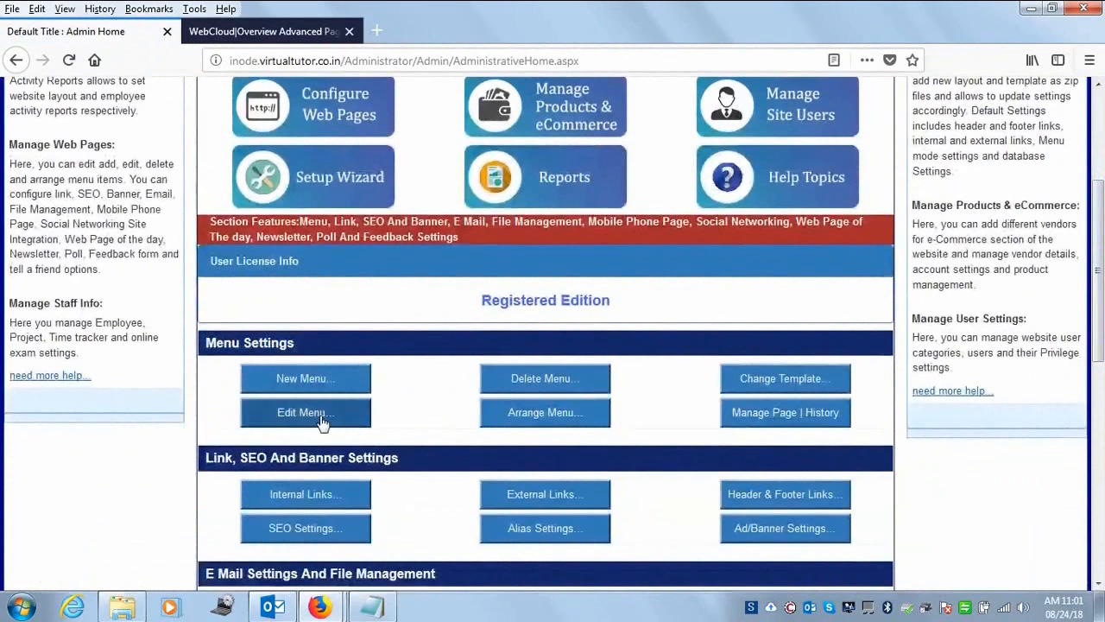
left_click(320, 417)
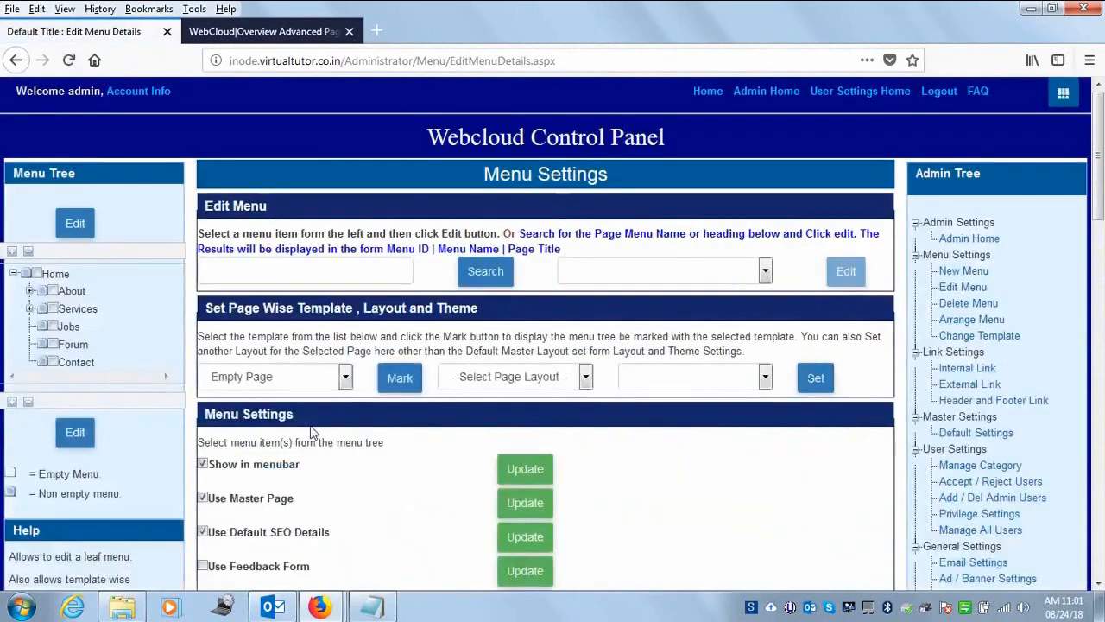
left_click(31, 309)
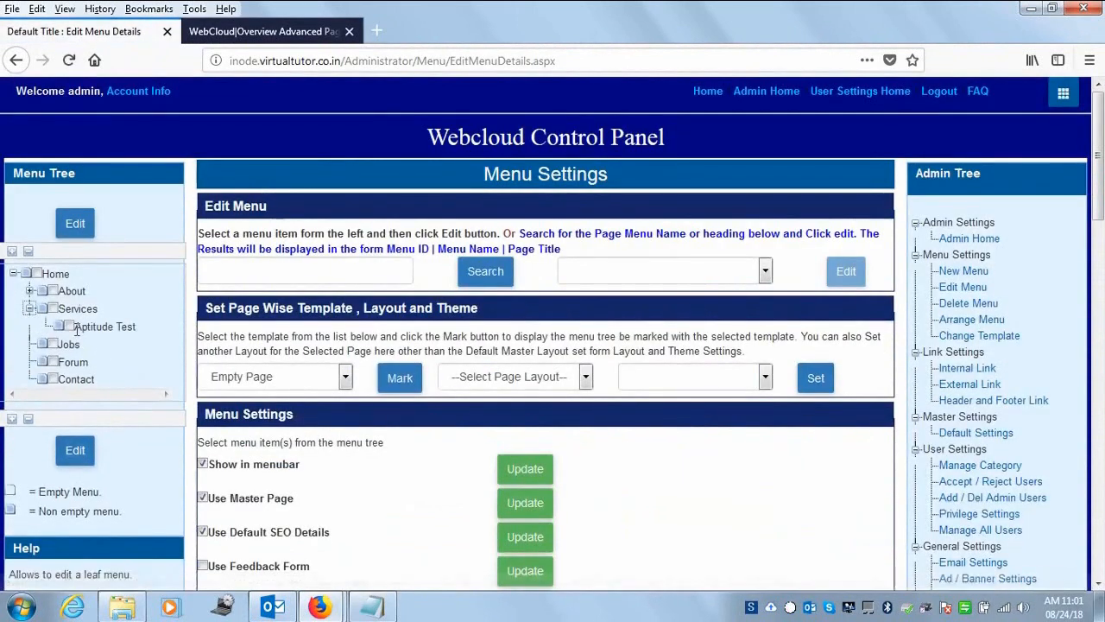
left_click(76, 224)
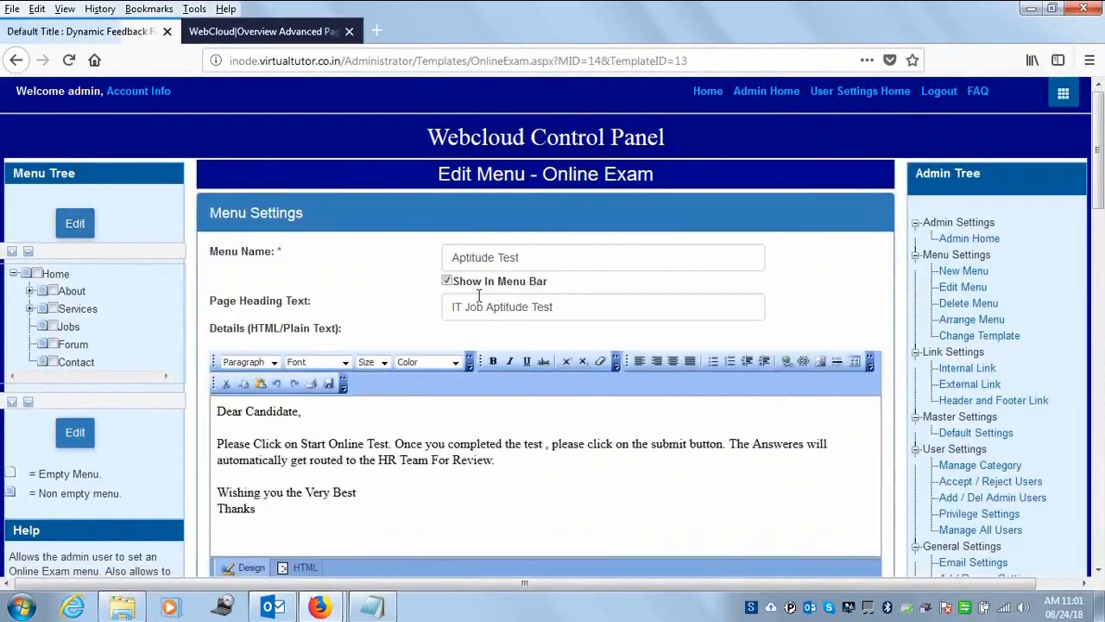
- Save the menu and set its question categories to Online Aptitude Exam and Online IT Aptitude Test
scroll(605, 345, "down", 3)
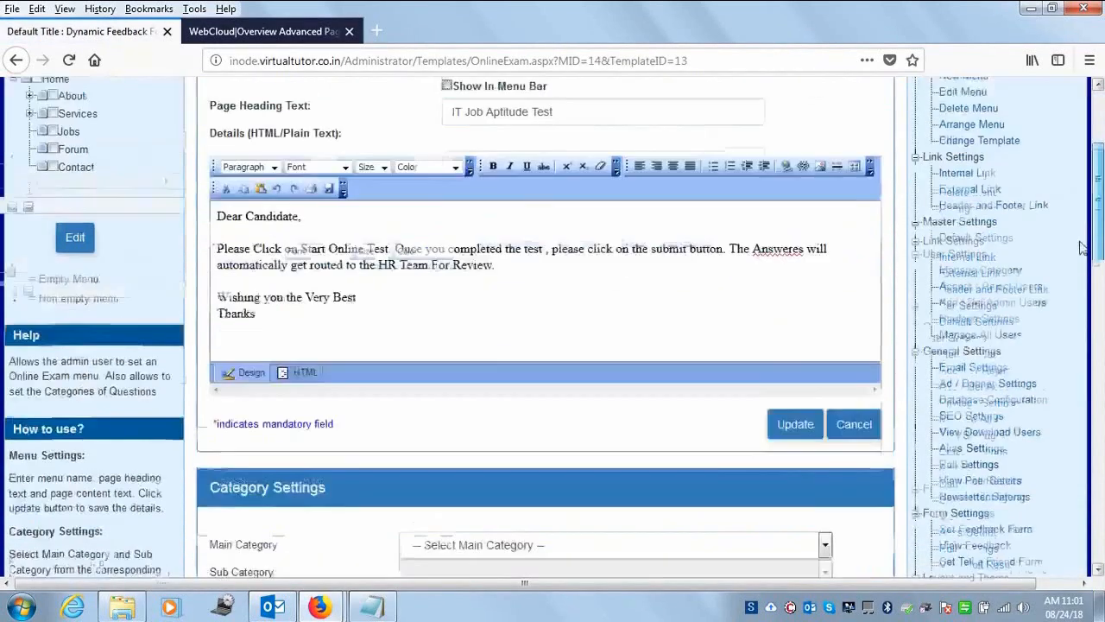
left_click(788, 399)
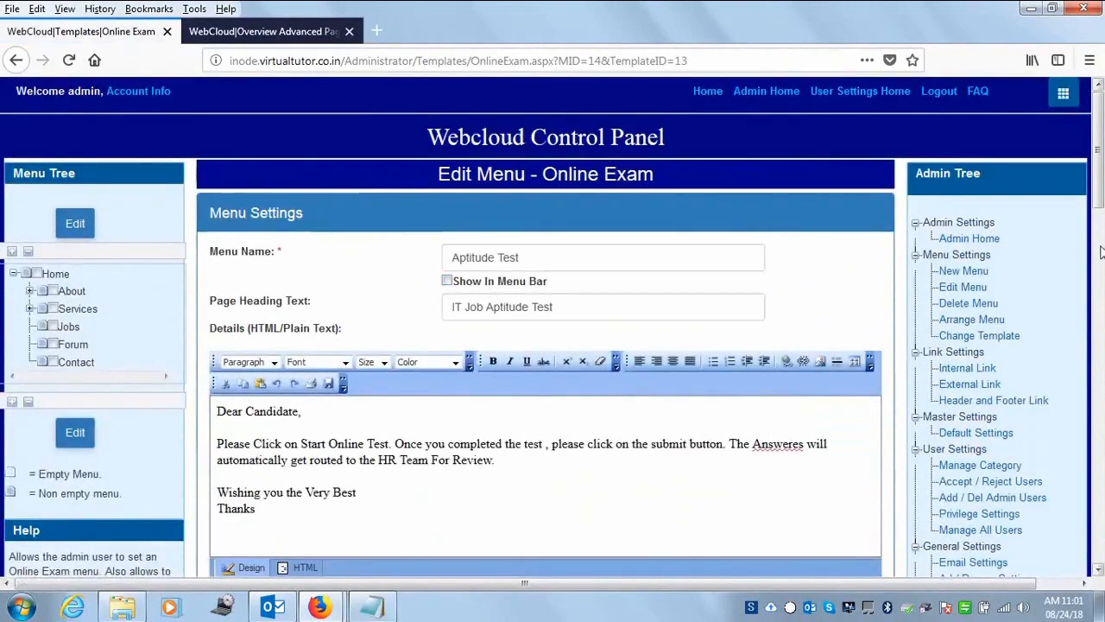
left_click_drag(1096, 203, 1089, 304)
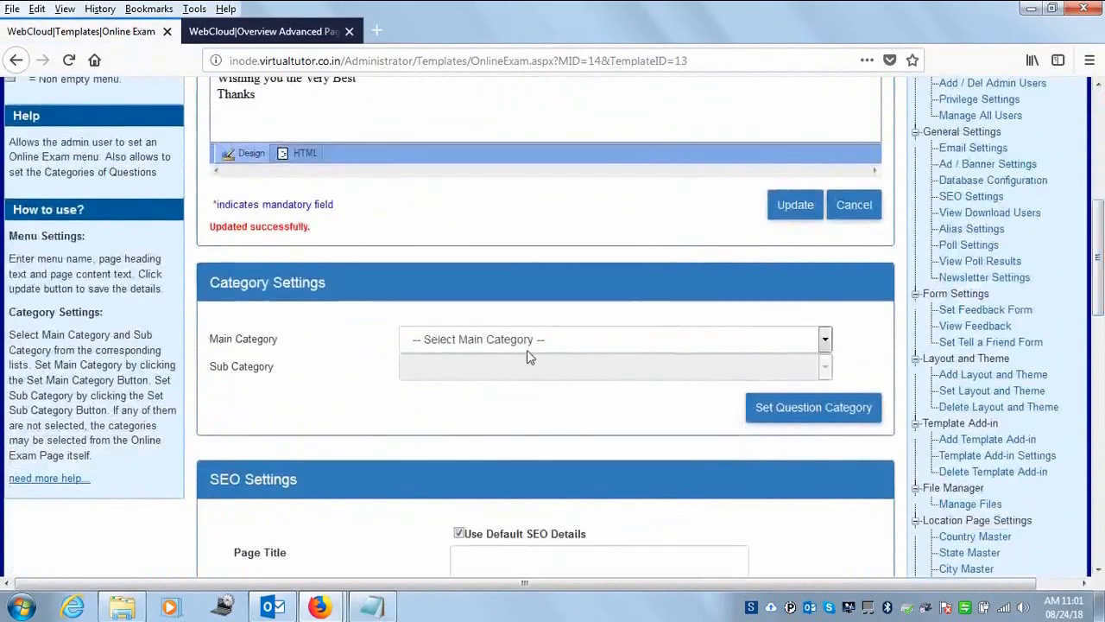
left_click(529, 344)
left_click(501, 380)
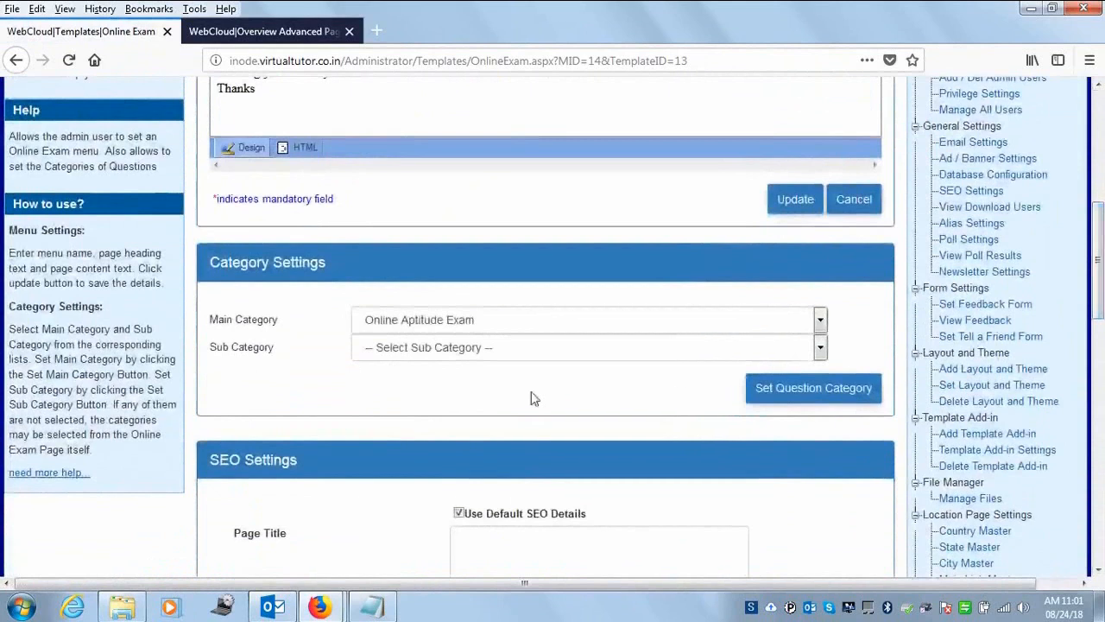
left_click(472, 352)
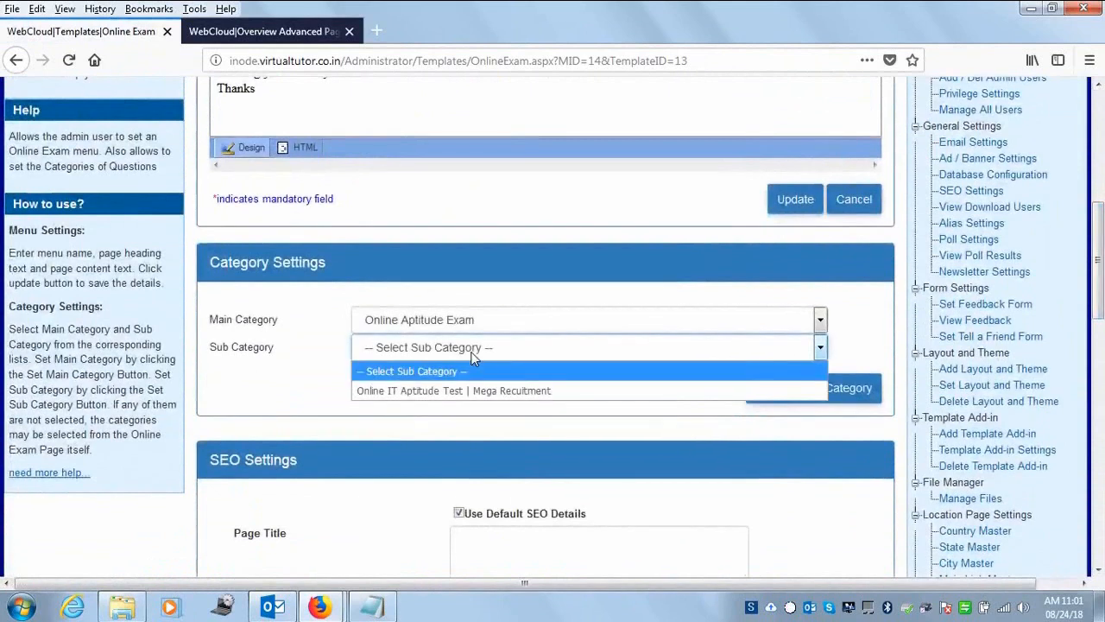
left_click(470, 390)
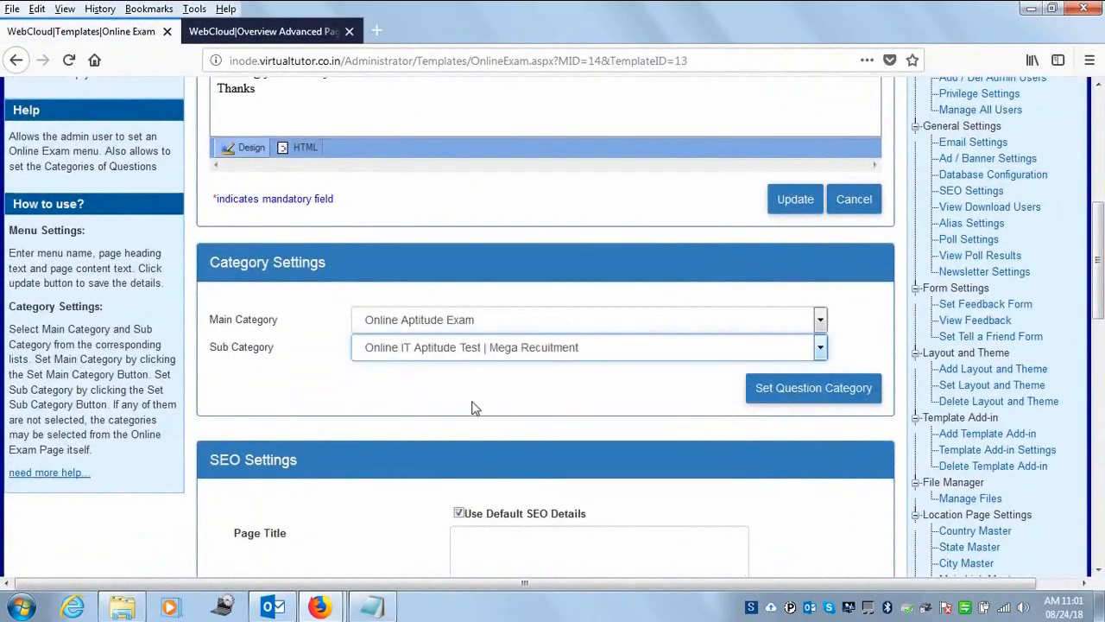
left_click(786, 393)
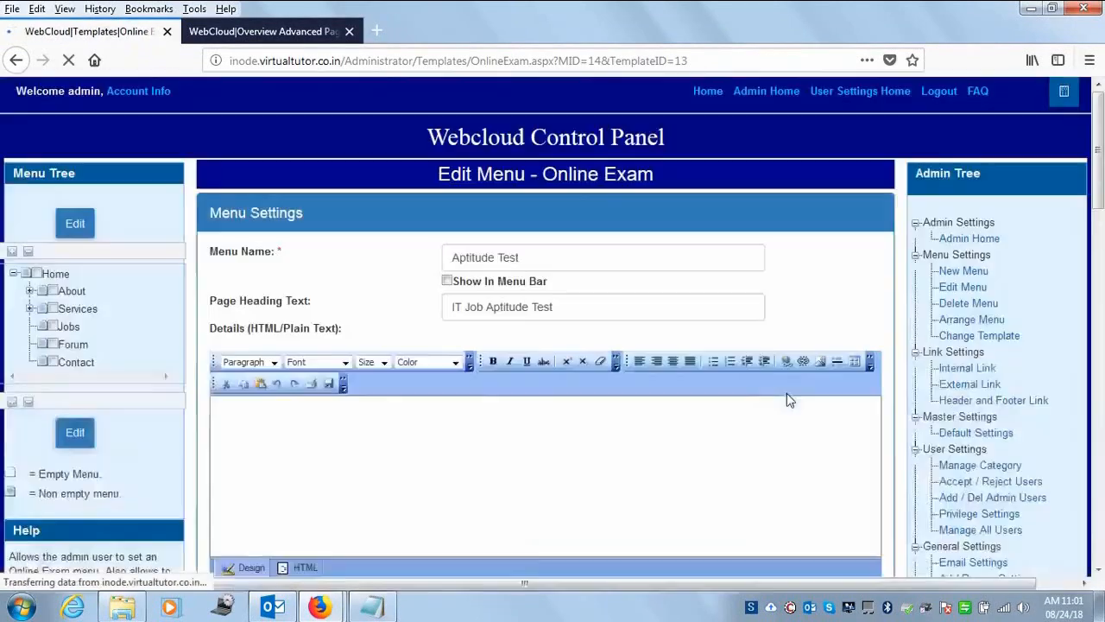
- Return to the administrative home page
left_click_drag(1101, 195, 1099, 298)
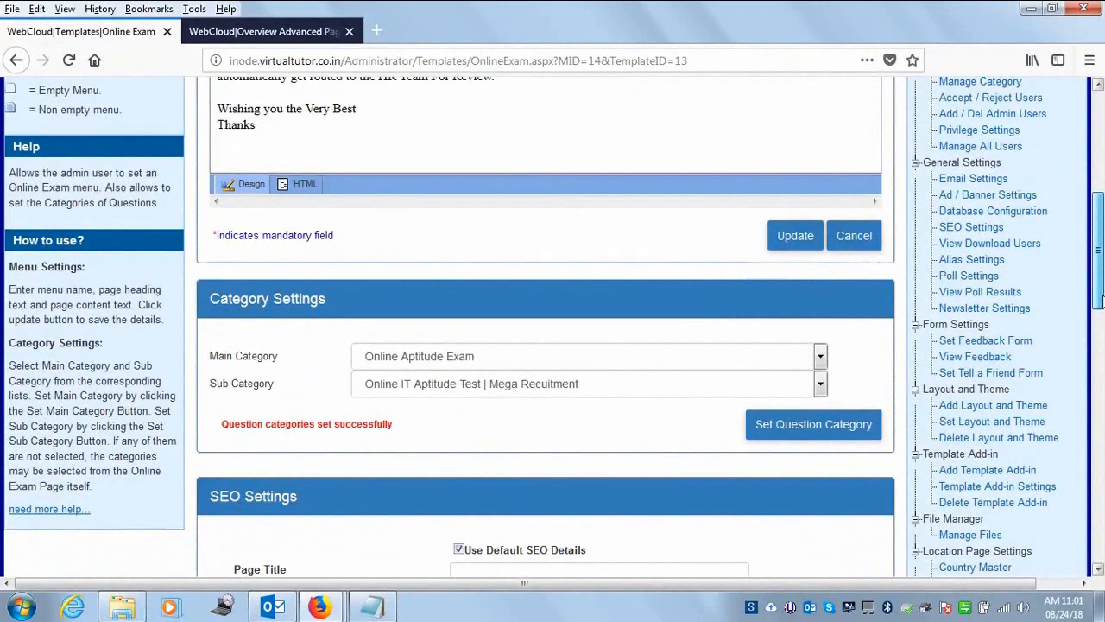
left_click_drag(1101, 255, 1101, 152)
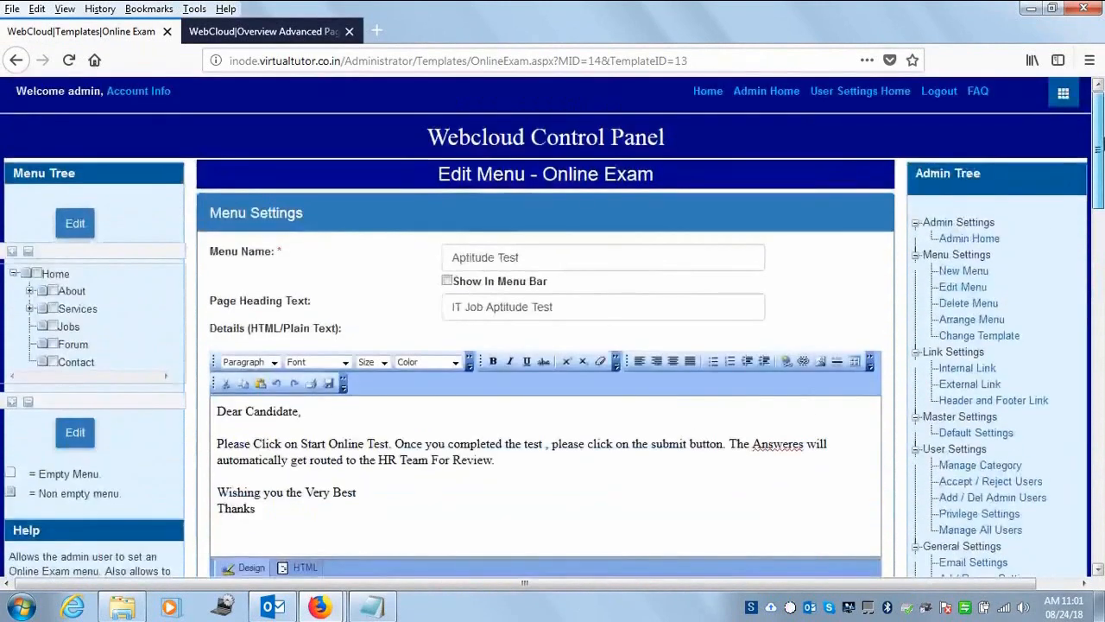
left_click(766, 91)
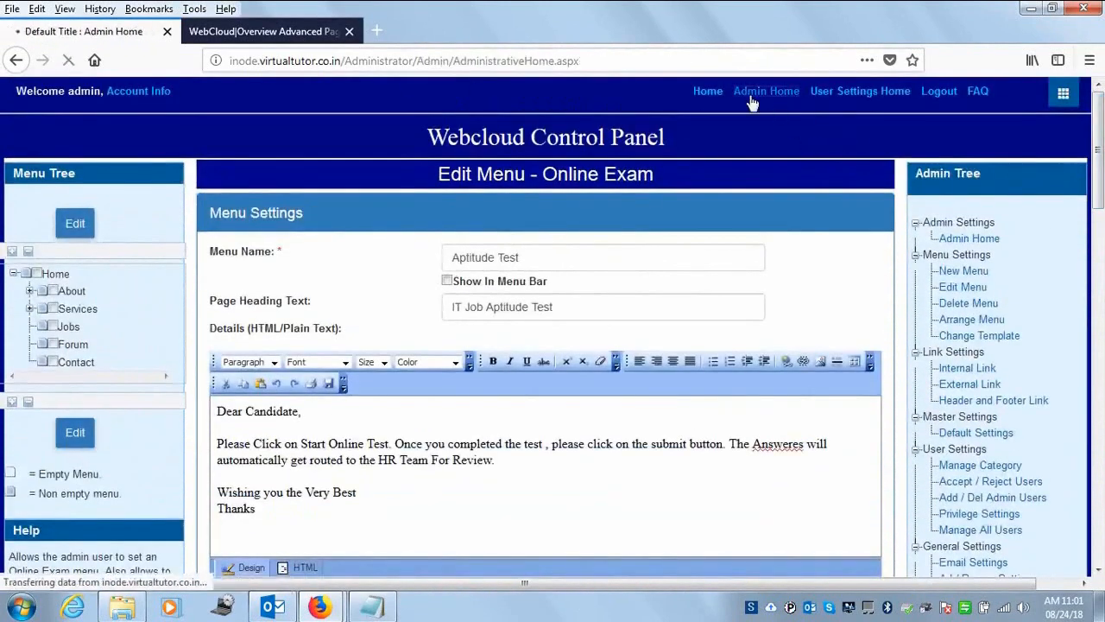